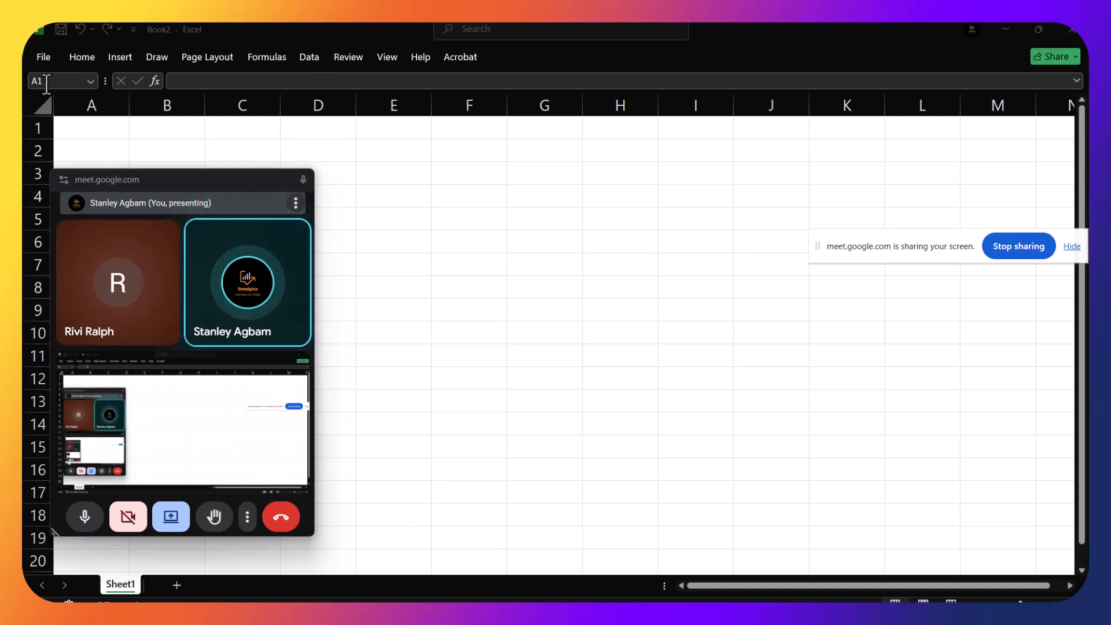
Step: Import the Furniture_Sales CSV file from the Downloads folder through the text/CSV file source
left_click(311, 67)
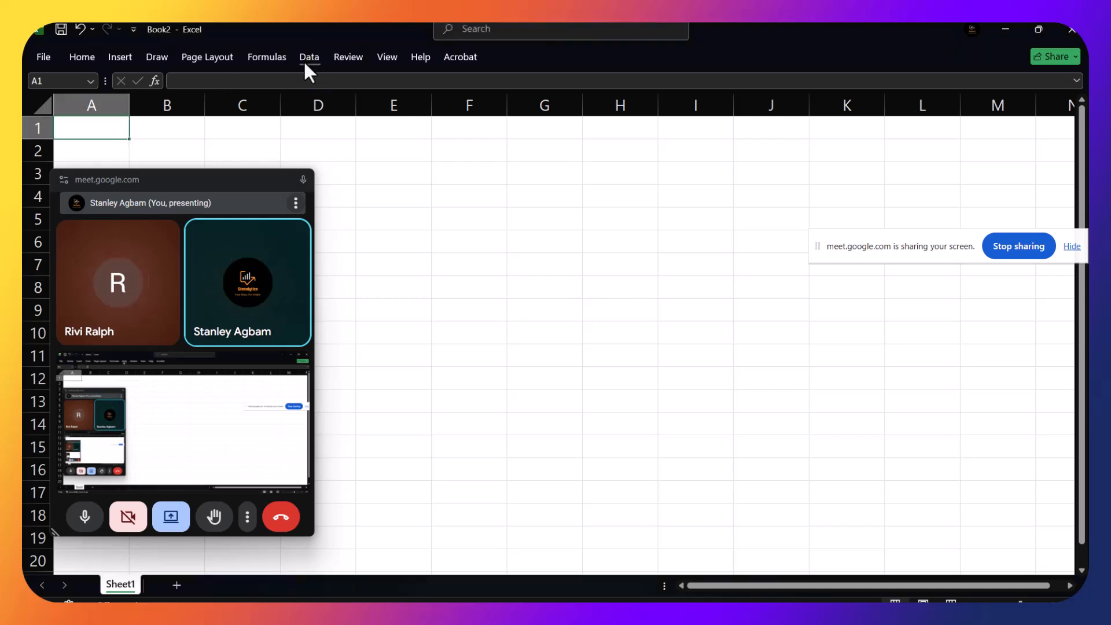
left_click(310, 55)
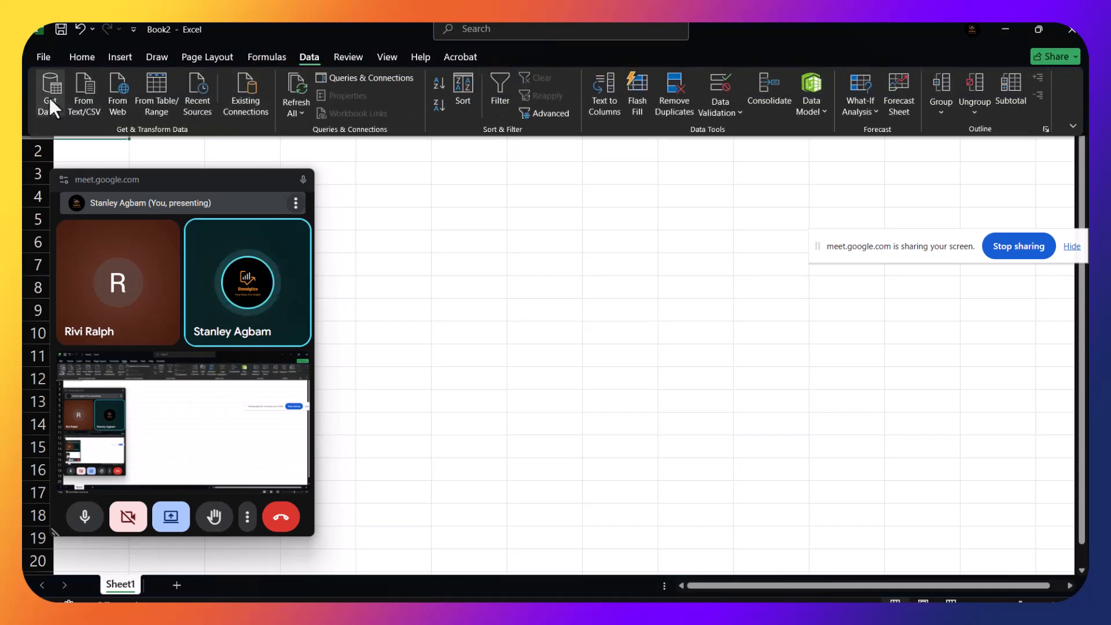
left_click(50, 96)
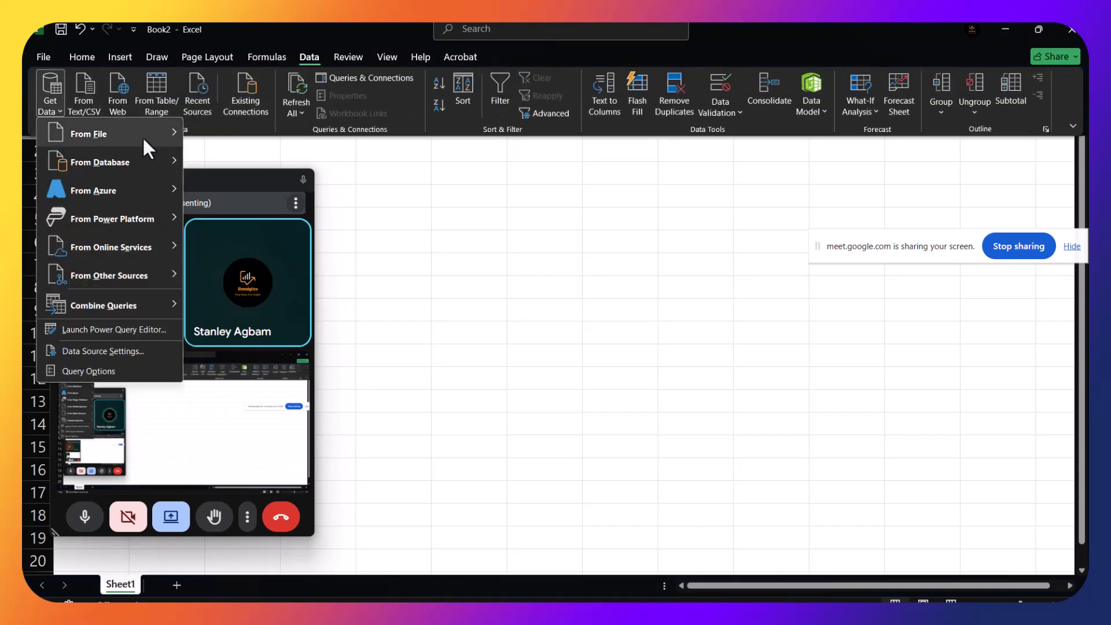
mouse_move(167, 135)
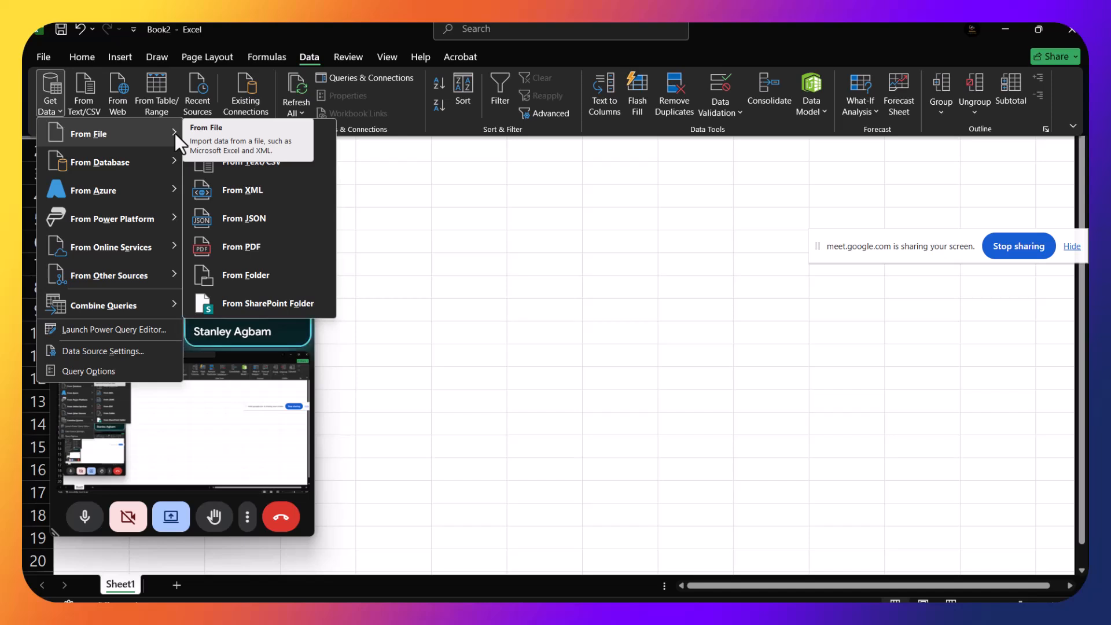
left_click(351, 205)
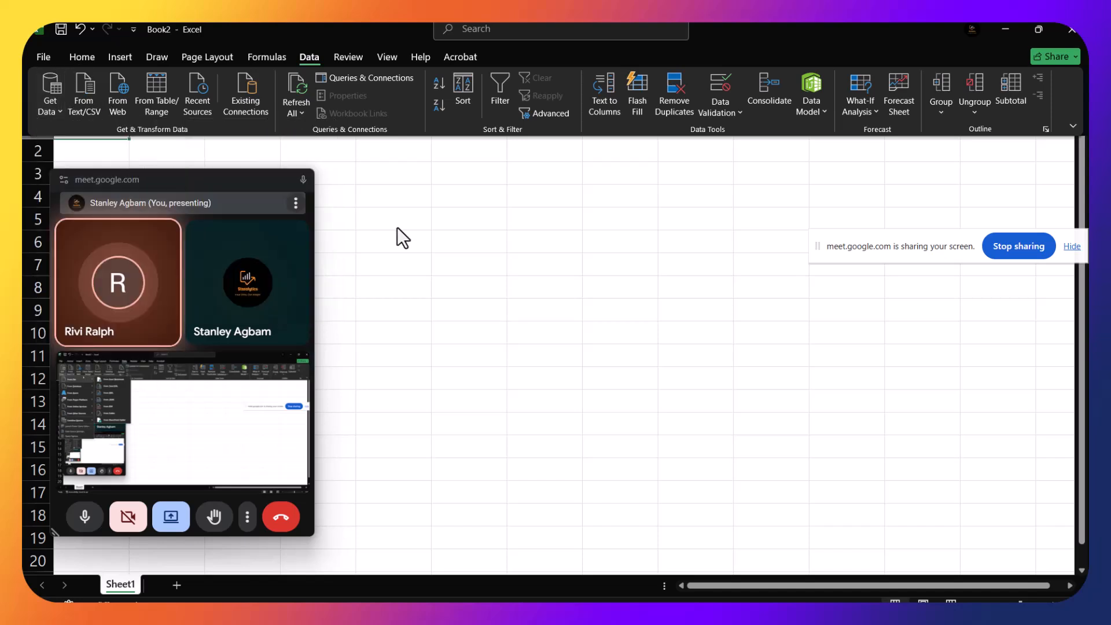
left_click(51, 104)
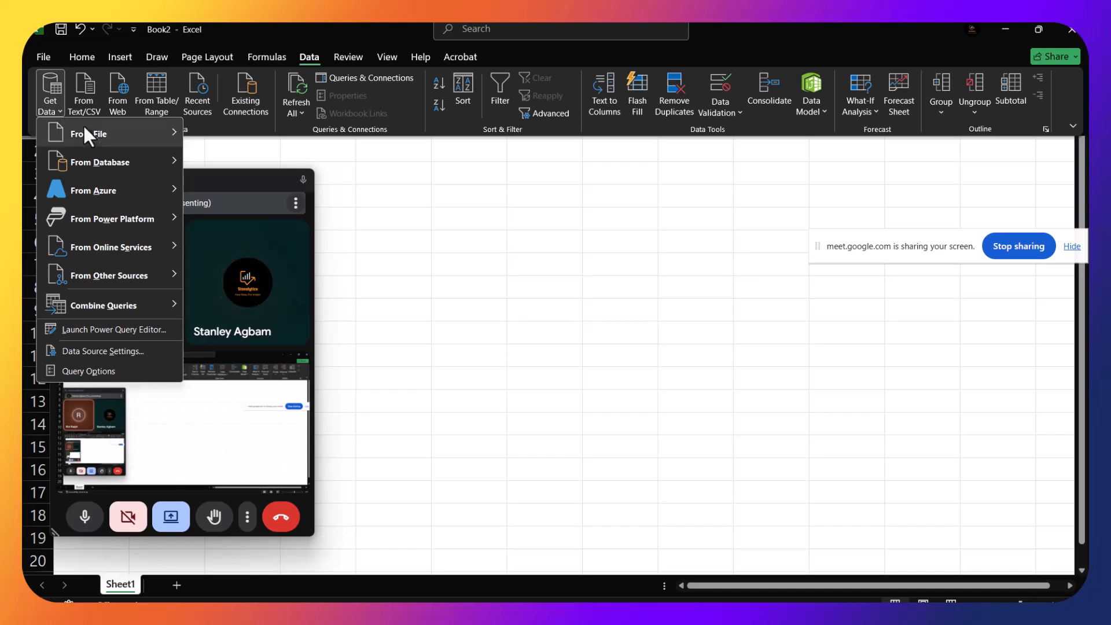
mouse_move(94, 132)
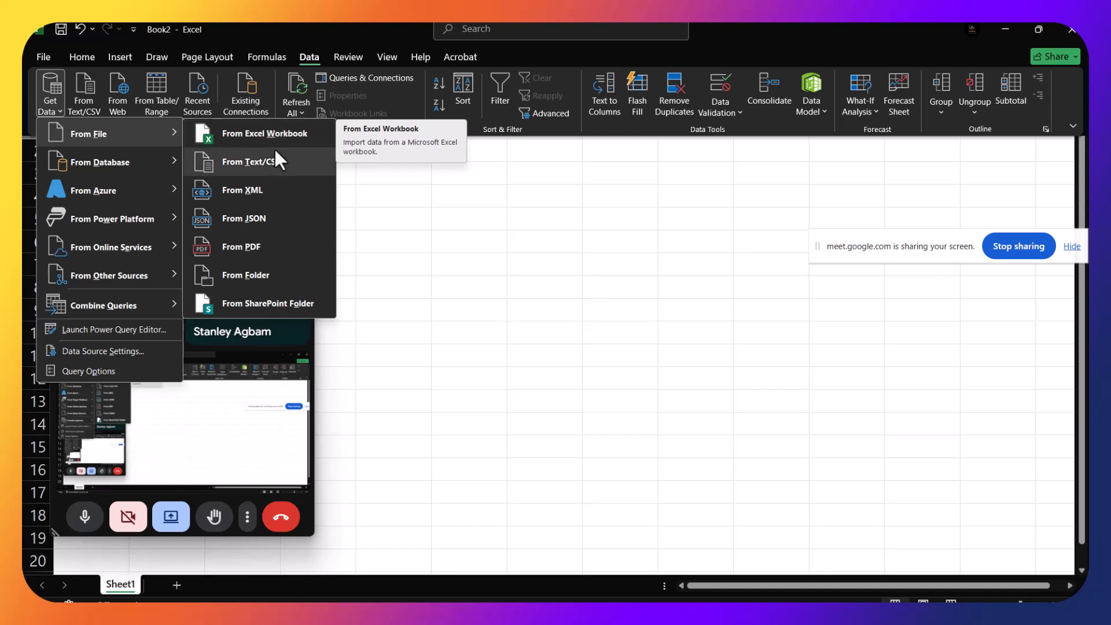
left_click(271, 156)
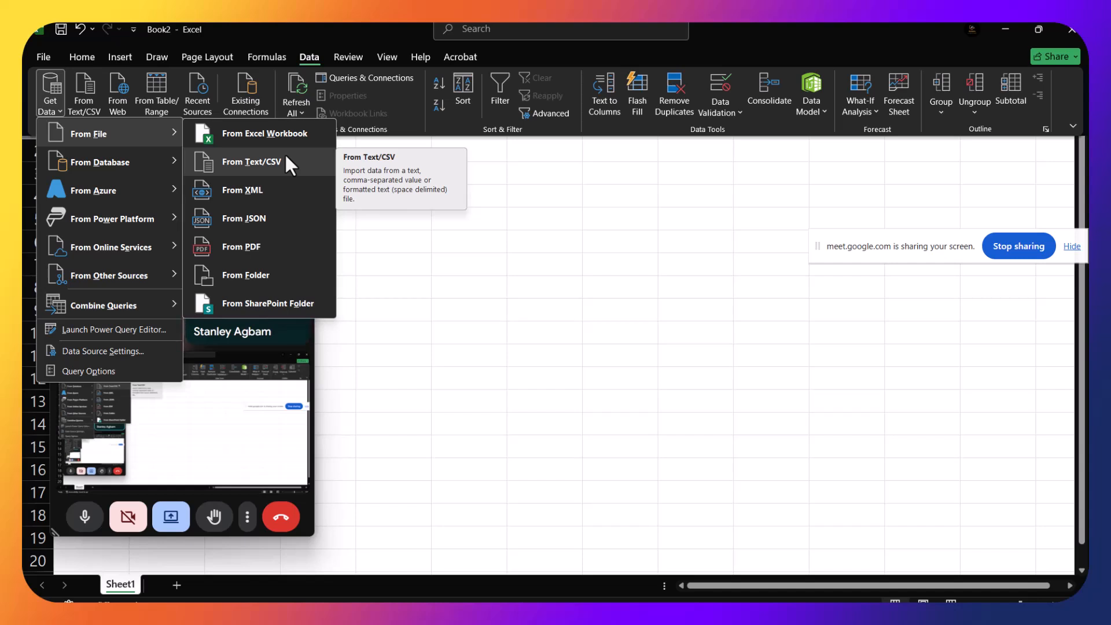
left_click(296, 170)
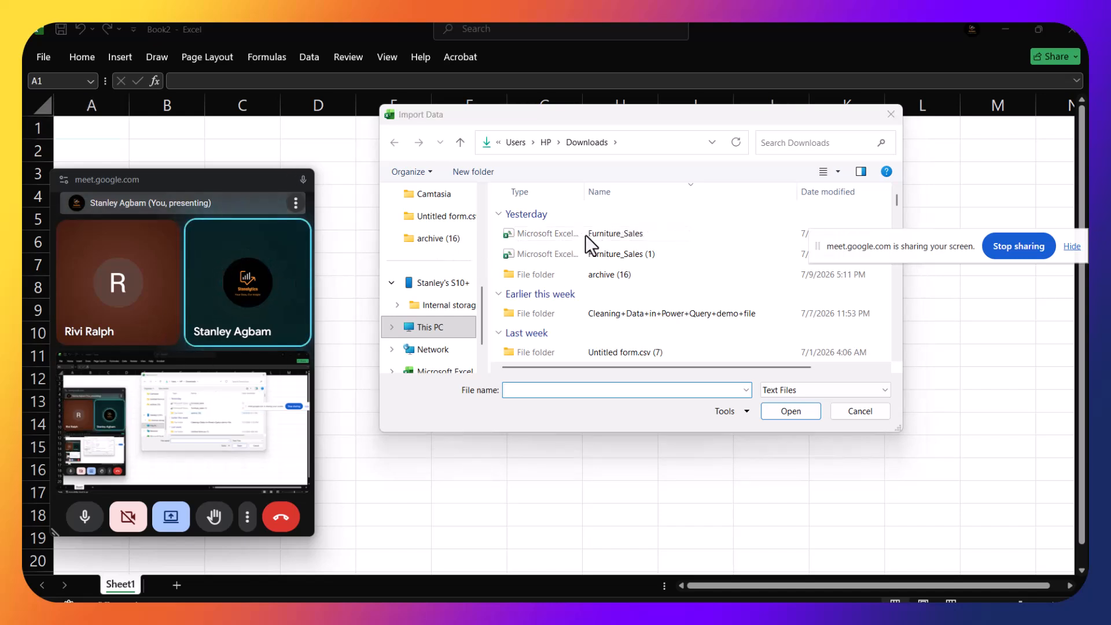
left_click(538, 233)
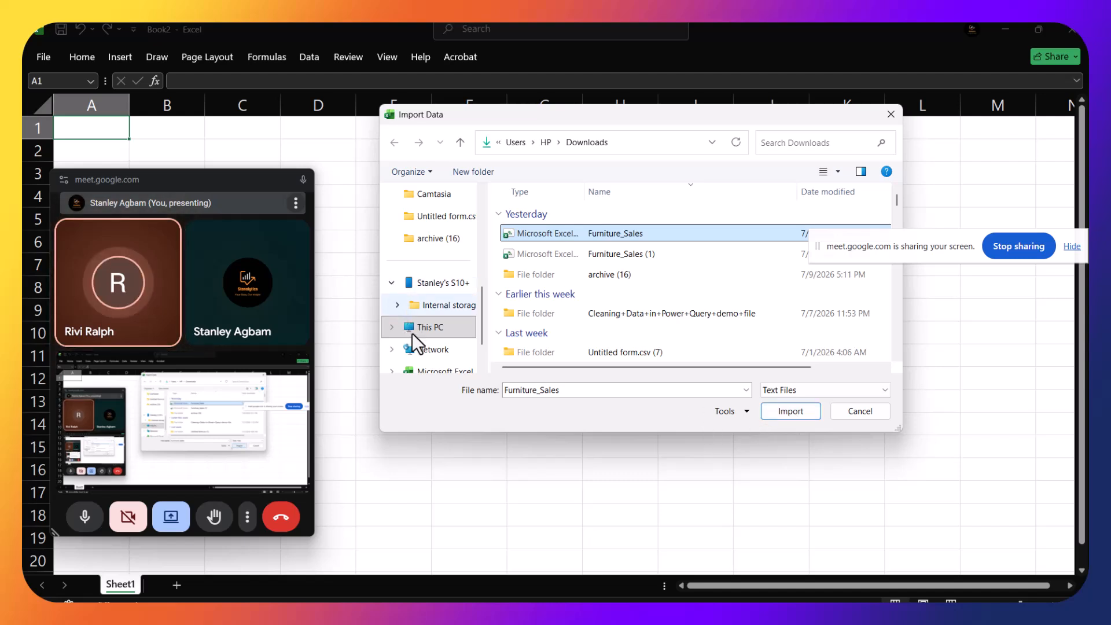
left_click(790, 411)
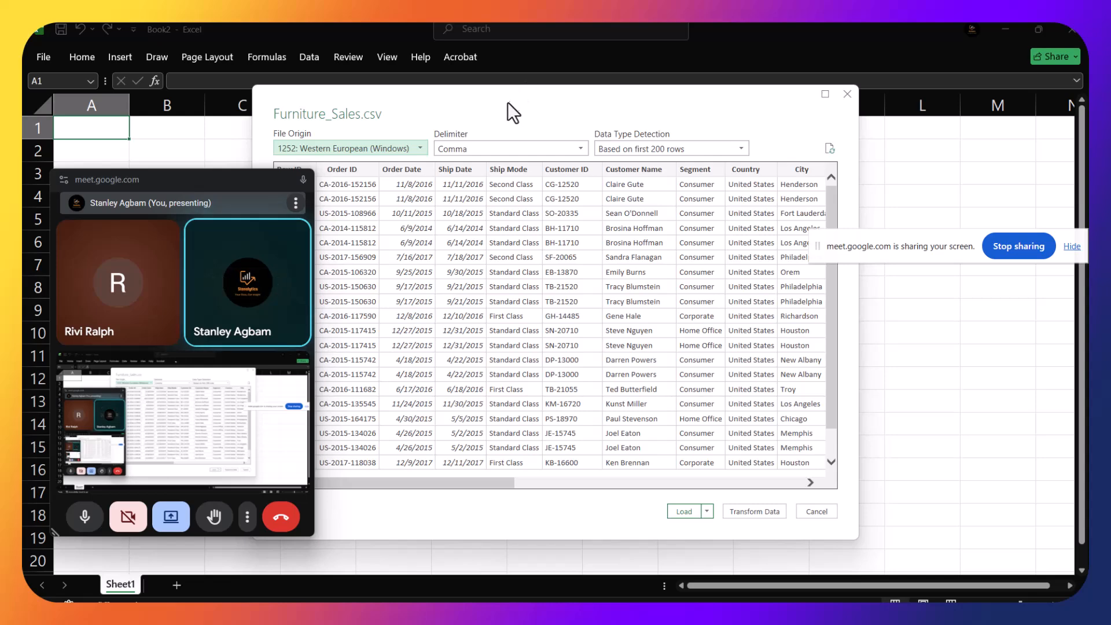
Step: Open the previewed Furniture_Sales data for transformation in Power Query Editor and arrange the windows so the table is unobstructed
left_click_drag(528, 106, 694, 107)
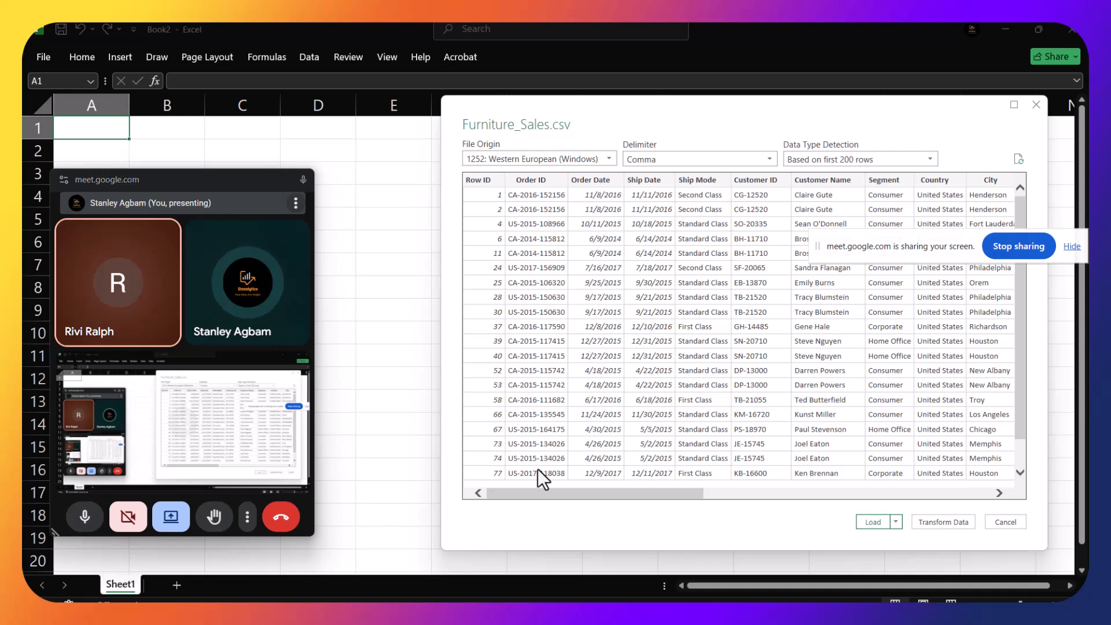
left_click(952, 521)
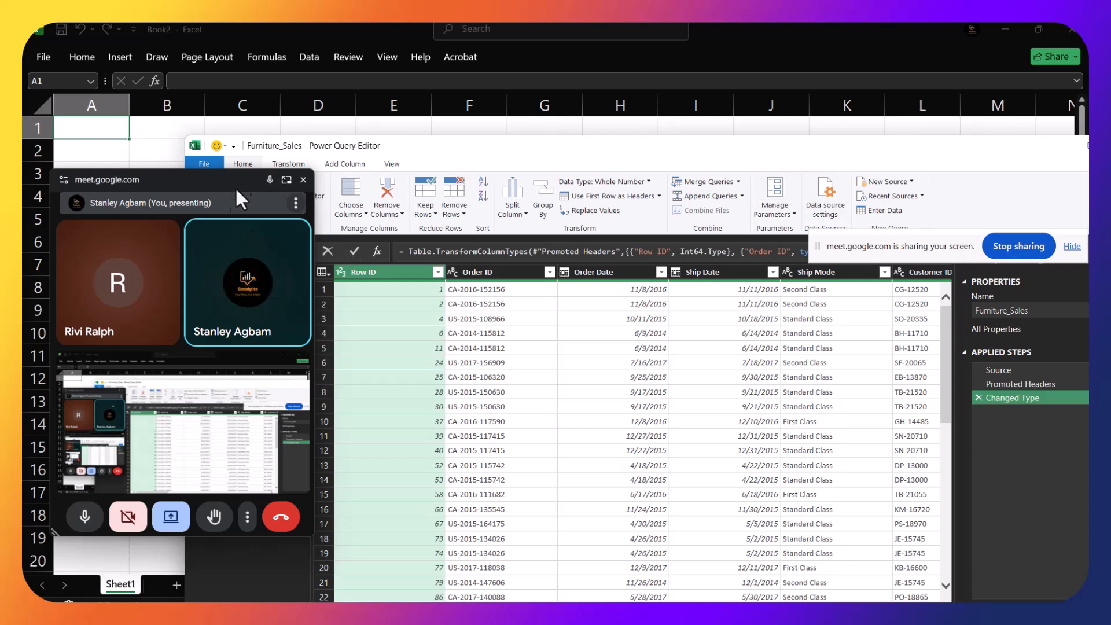
left_click_drag(237, 180, 191, 280)
left_click_drag(794, 150, 887, 81)
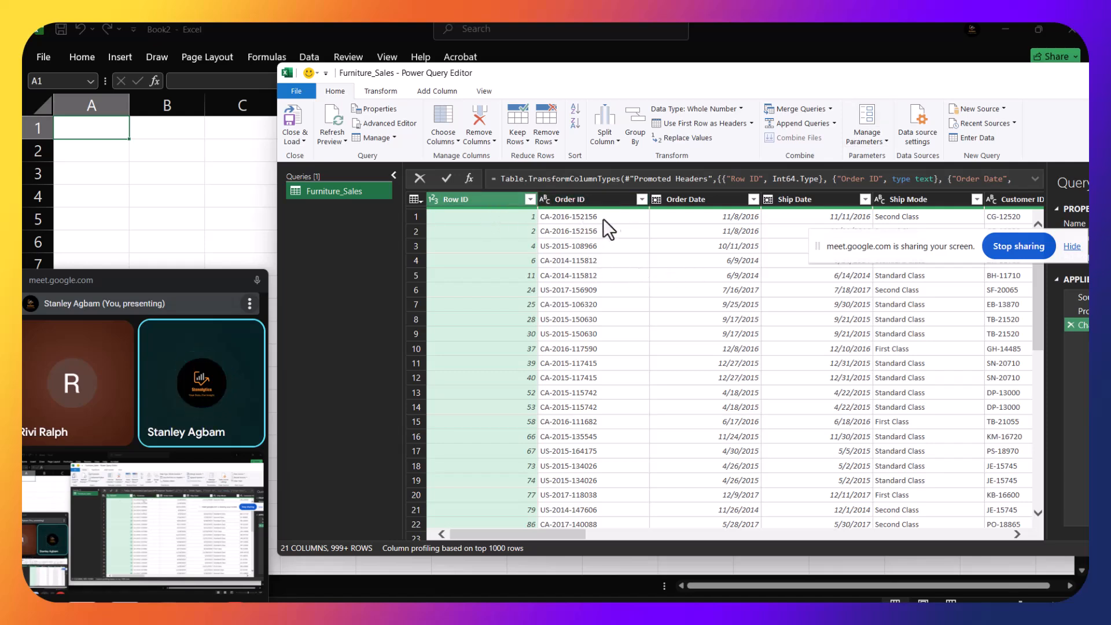
Step: Examine the Furniture_Sales table's columns from Order ID across to Profit
left_click(578, 216)
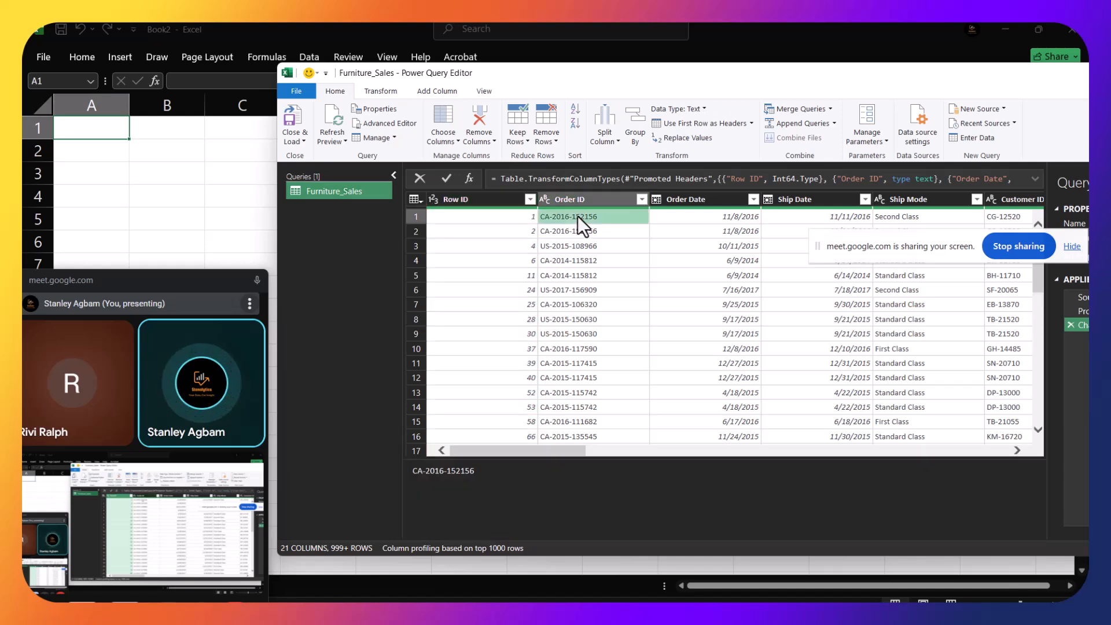
left_click(585, 243)
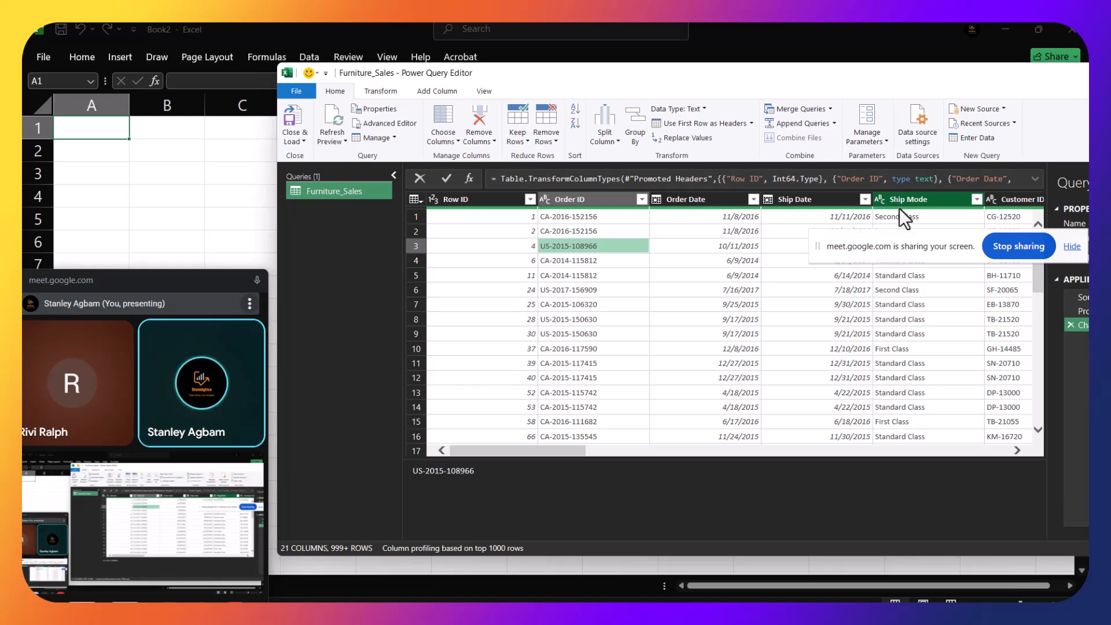
left_click_drag(541, 445, 763, 500)
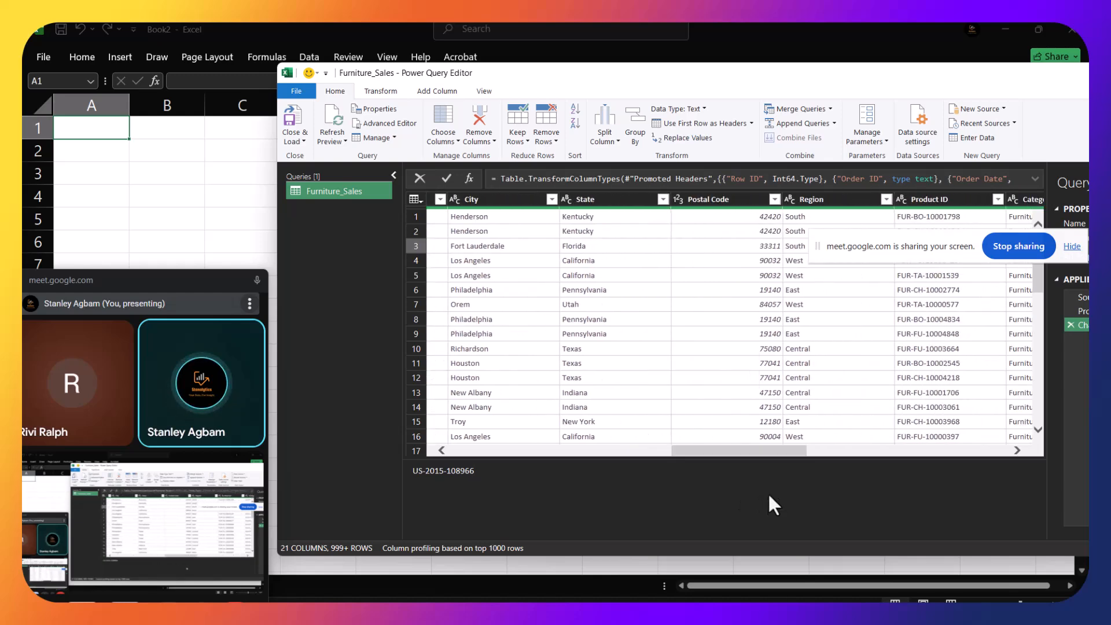
left_click_drag(782, 453, 1071, 504)
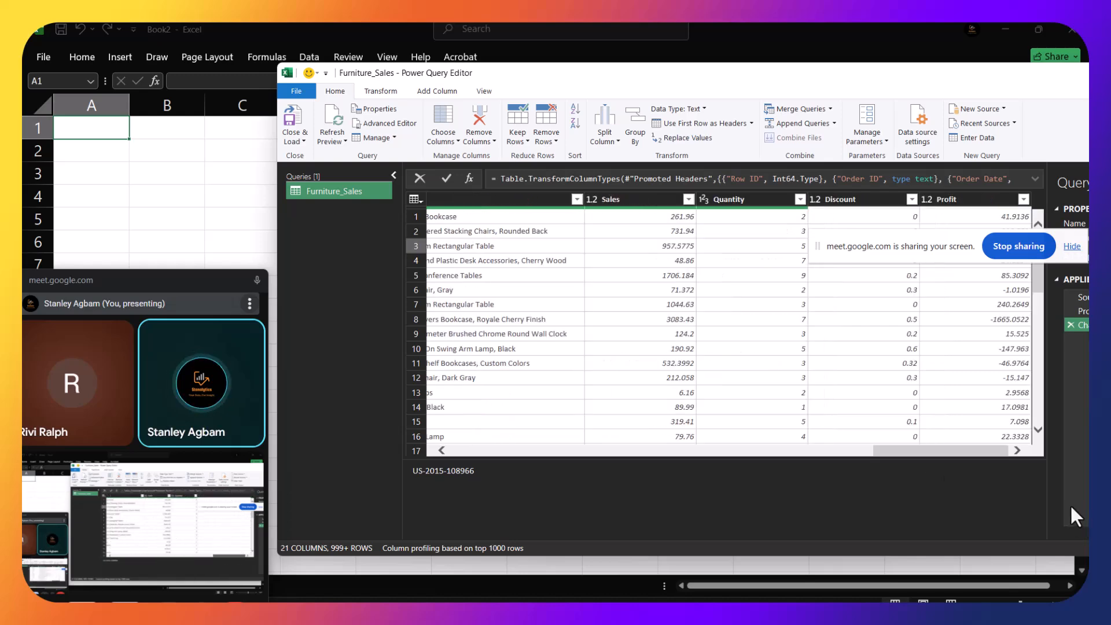
left_click_drag(962, 450, 340, 382)
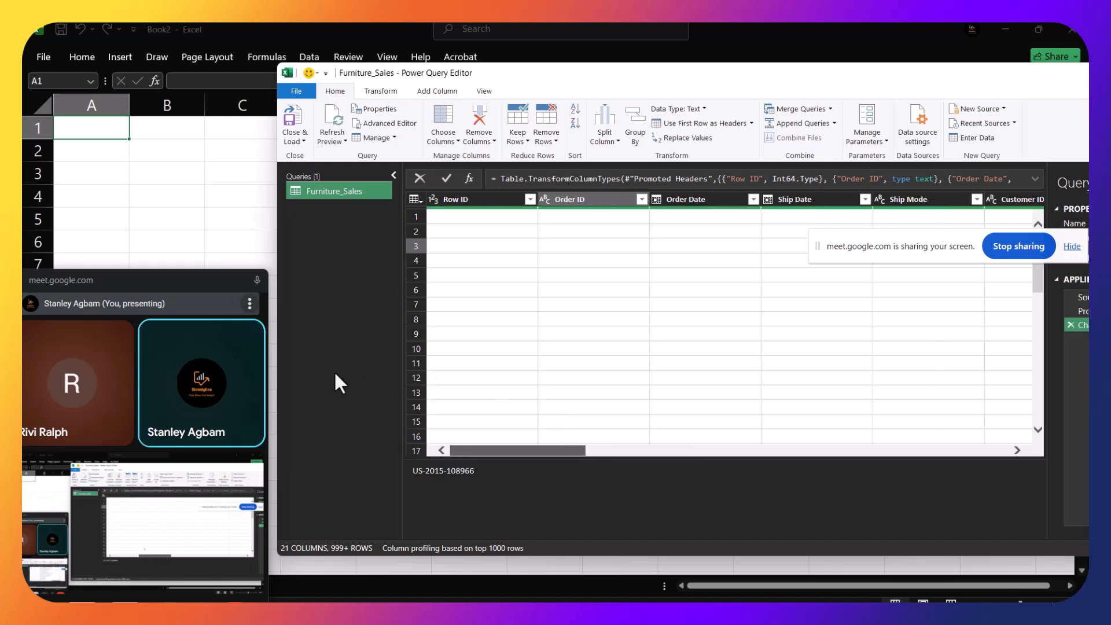
Step: Compare the Row ID column with the Order ID and Customer ID columns to judge which identifiers are needed
left_click(482, 194)
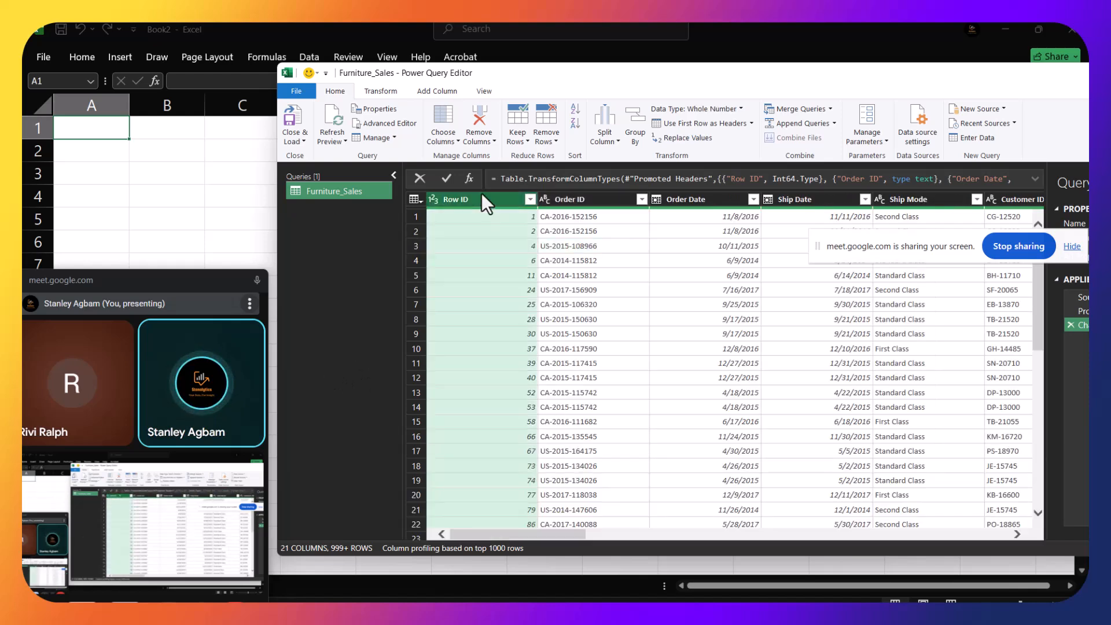
left_click(576, 216)
left_click(507, 200)
right_click(506, 200)
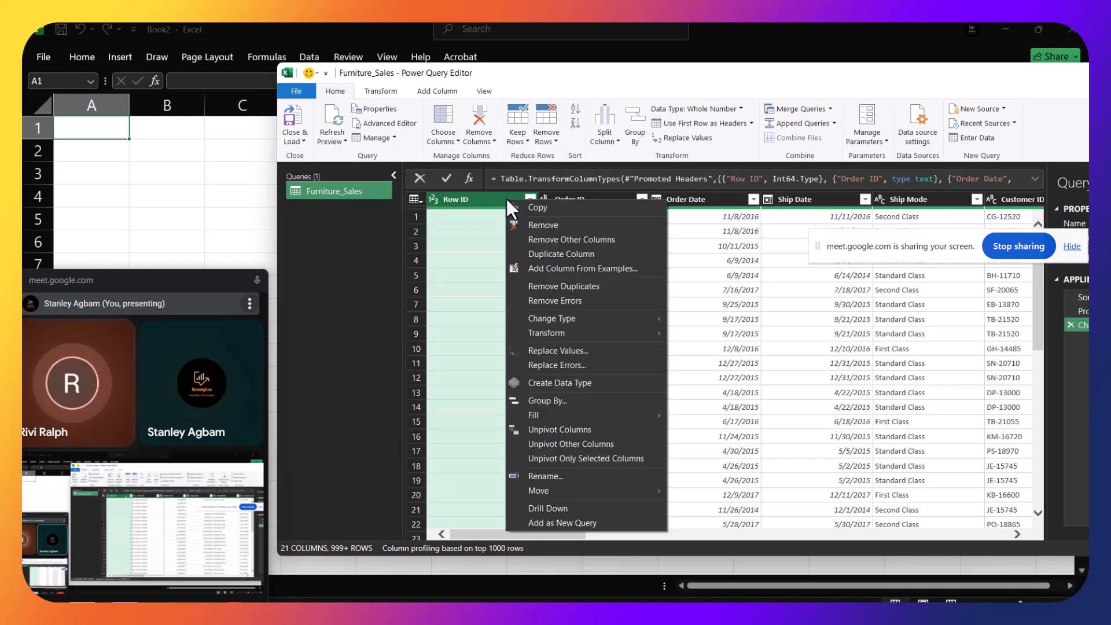
key("Escape")
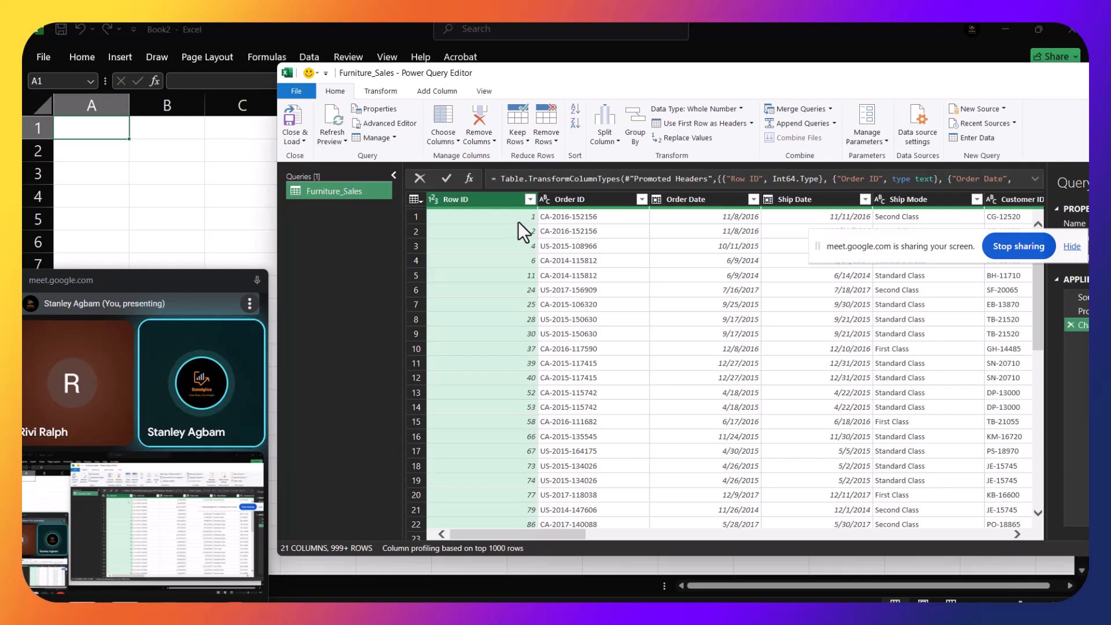
left_click(518, 218)
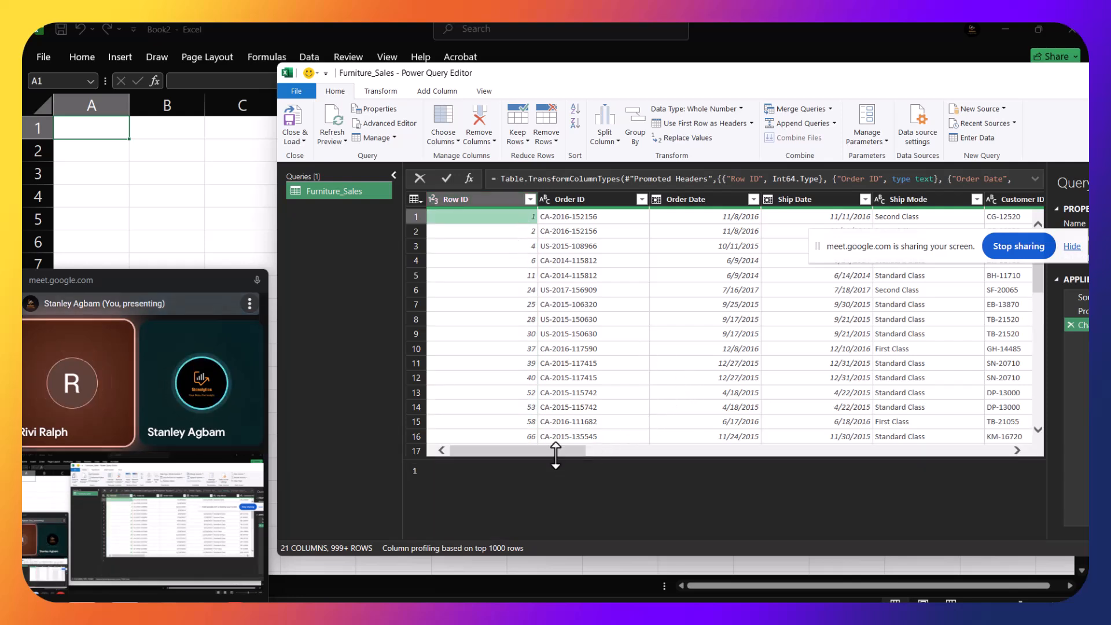
left_click_drag(560, 445, 528, 446)
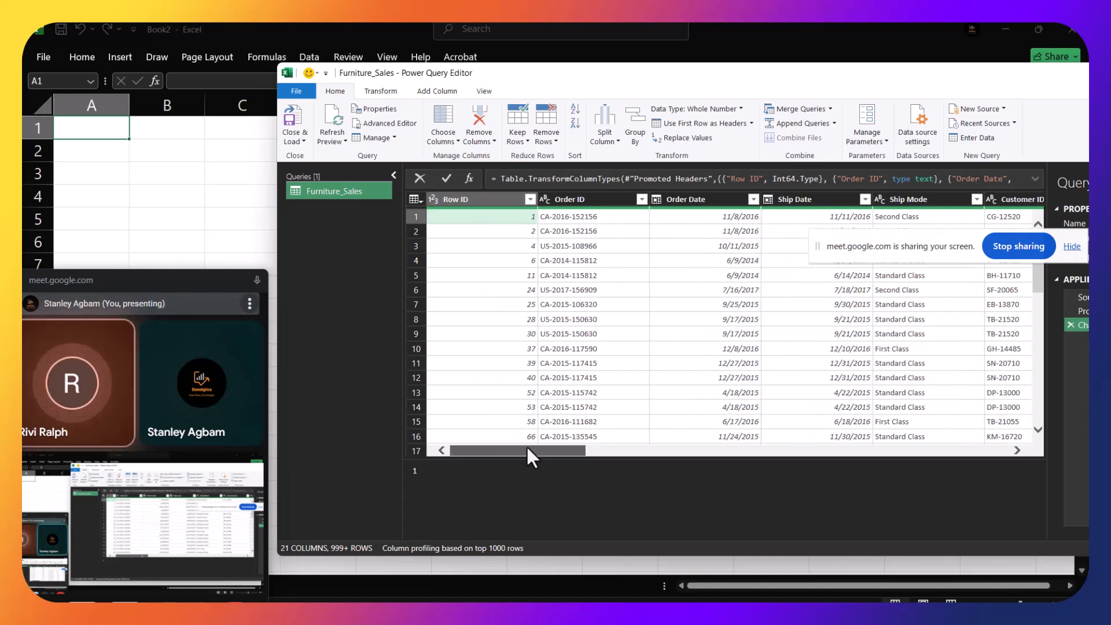
left_click(605, 215)
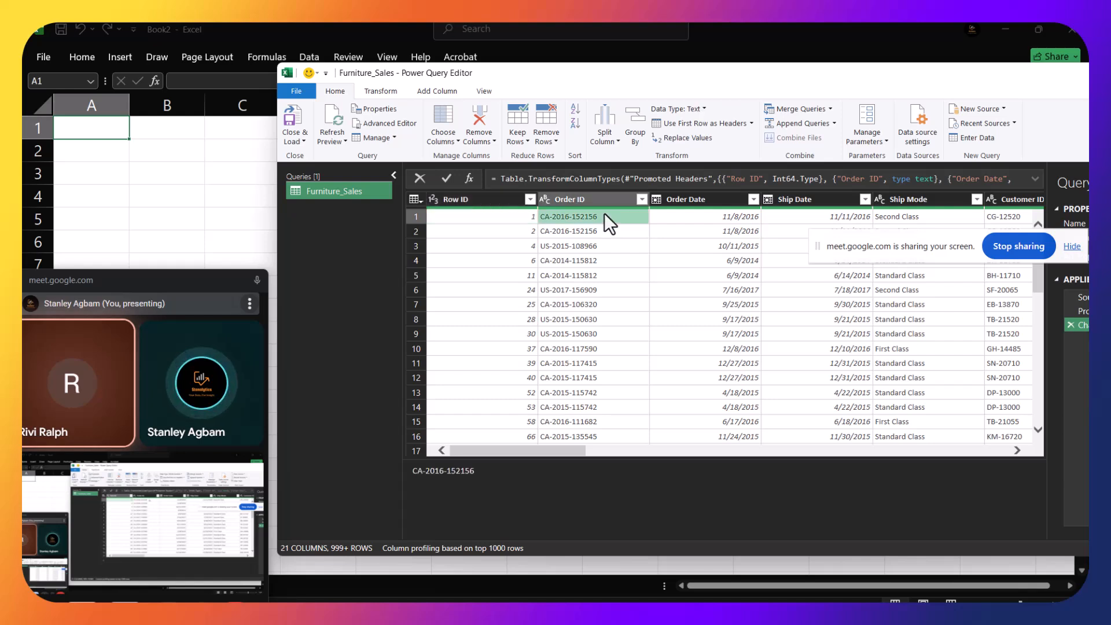
left_click(1003, 217)
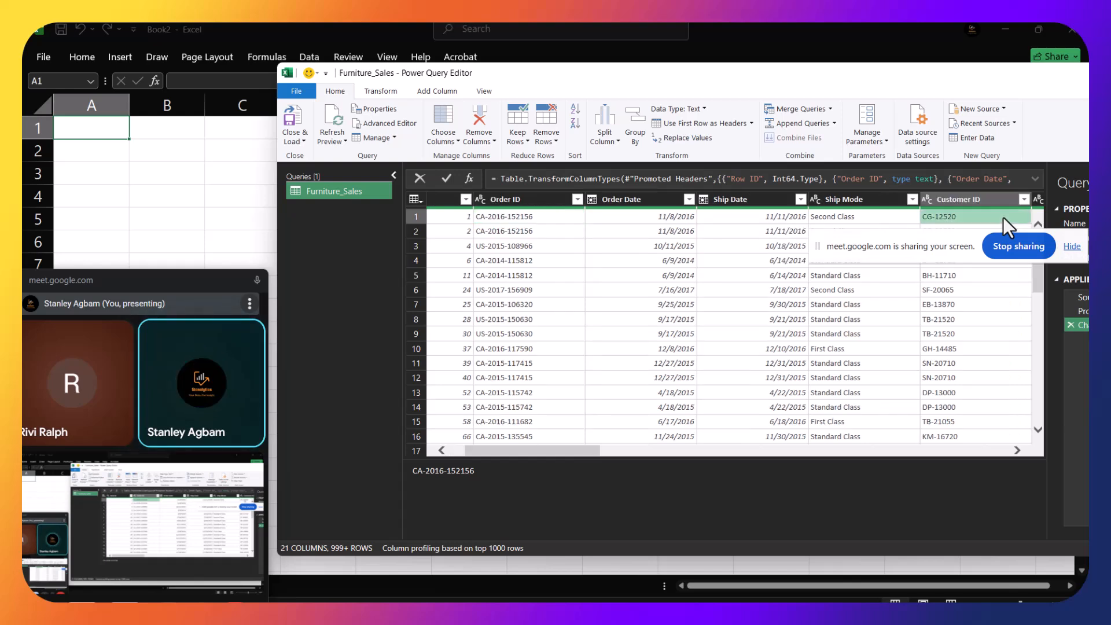
left_click_drag(504, 446, 463, 439)
left_click(597, 199)
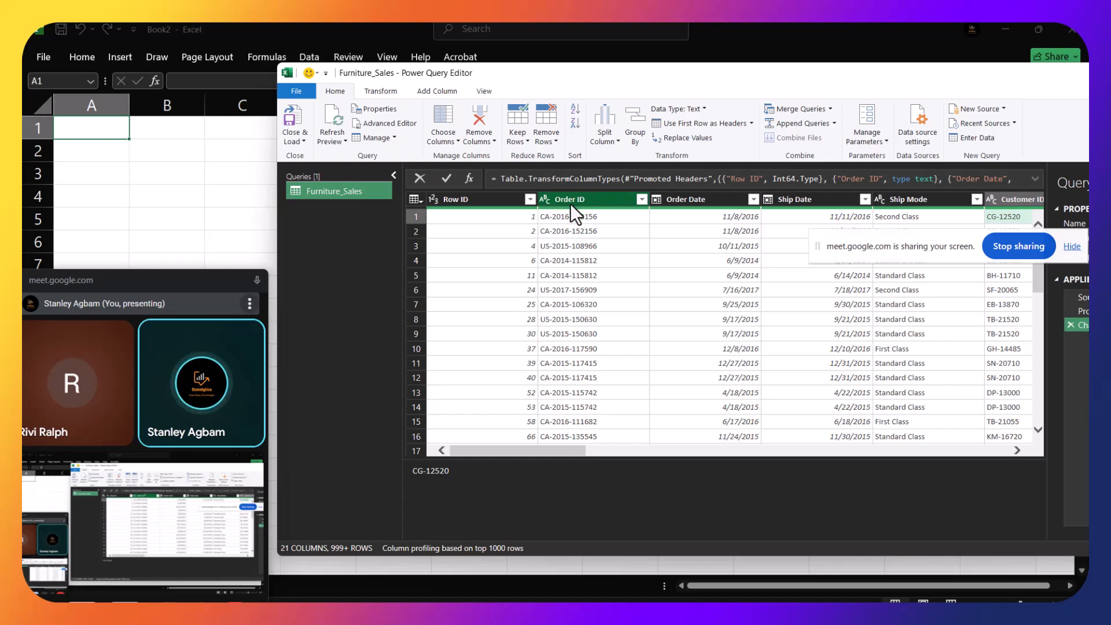
Step: Remove the Row ID column from the Furniture_Sales query
left_click(529, 201)
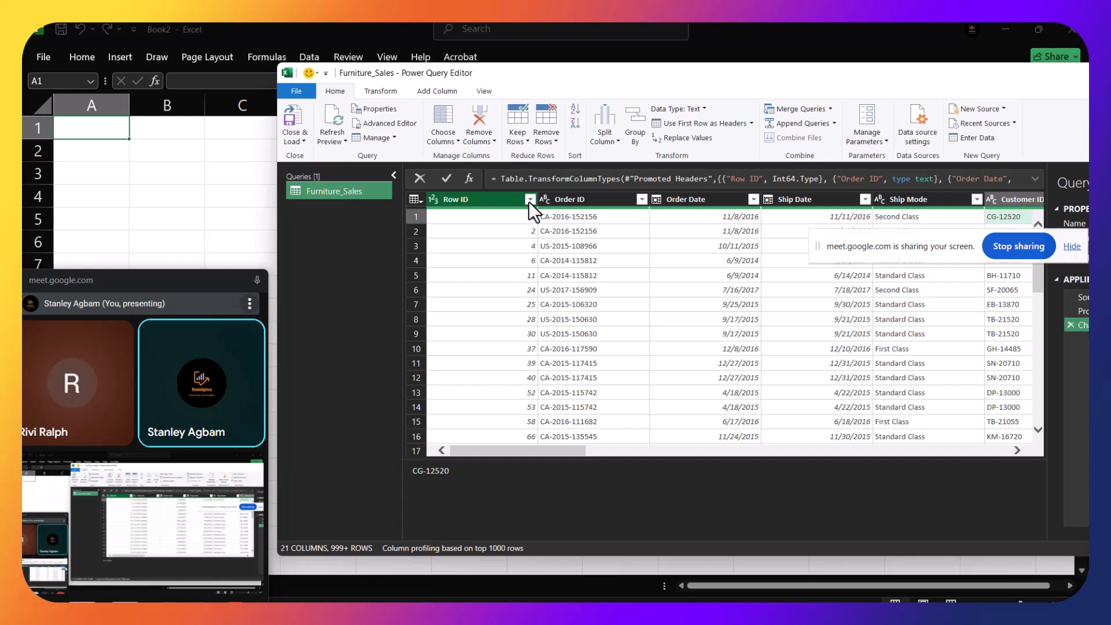
left_click(528, 200)
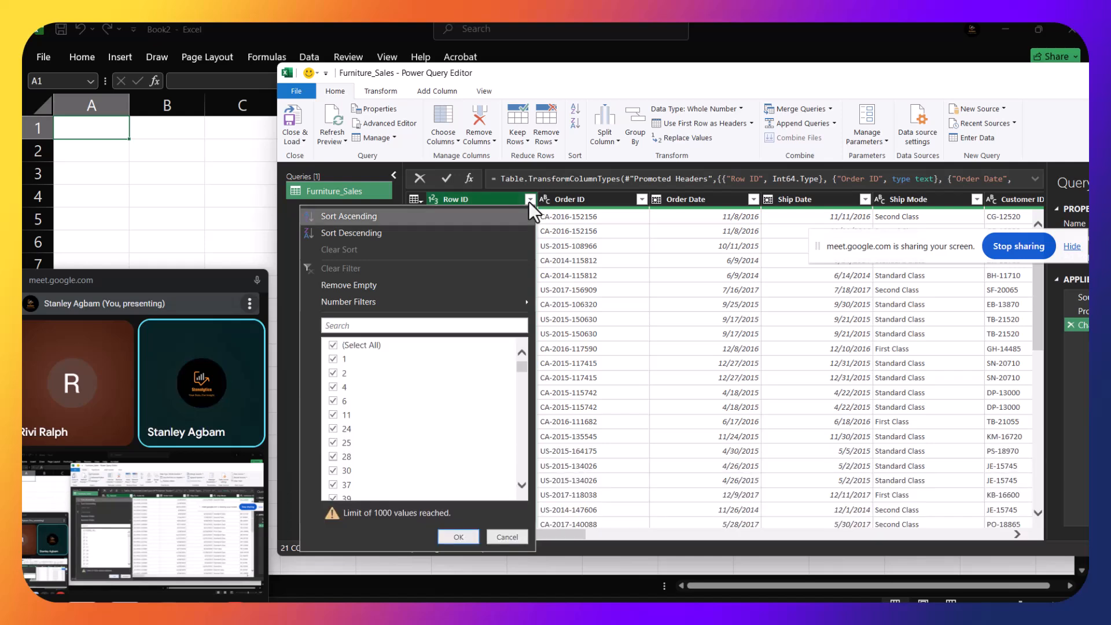
left_click(529, 200)
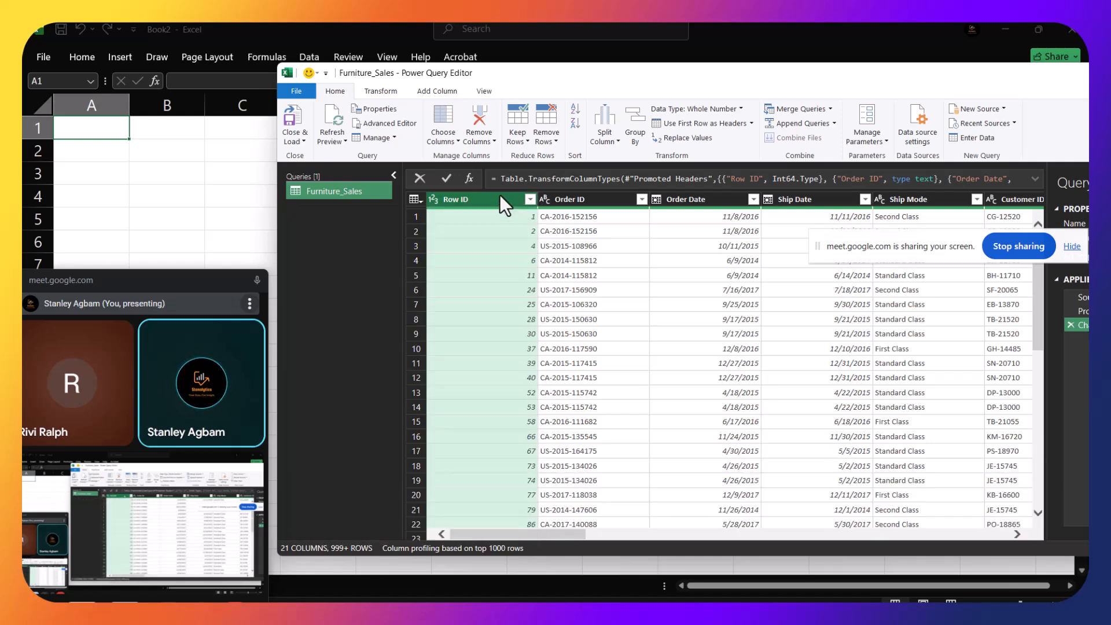
right_click(500, 193)
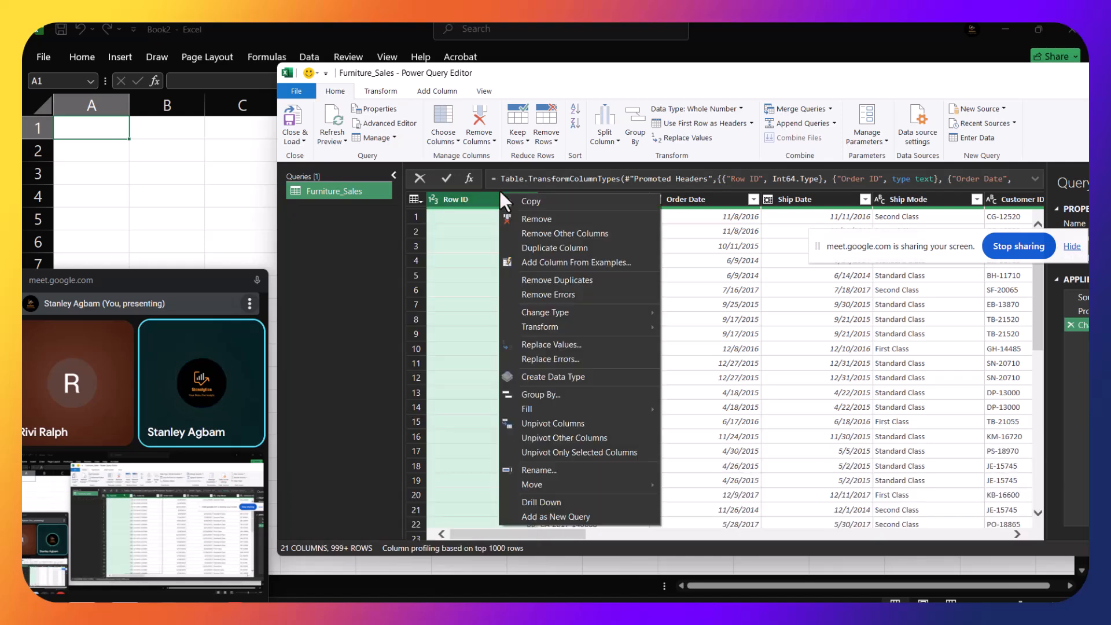
left_click(527, 220)
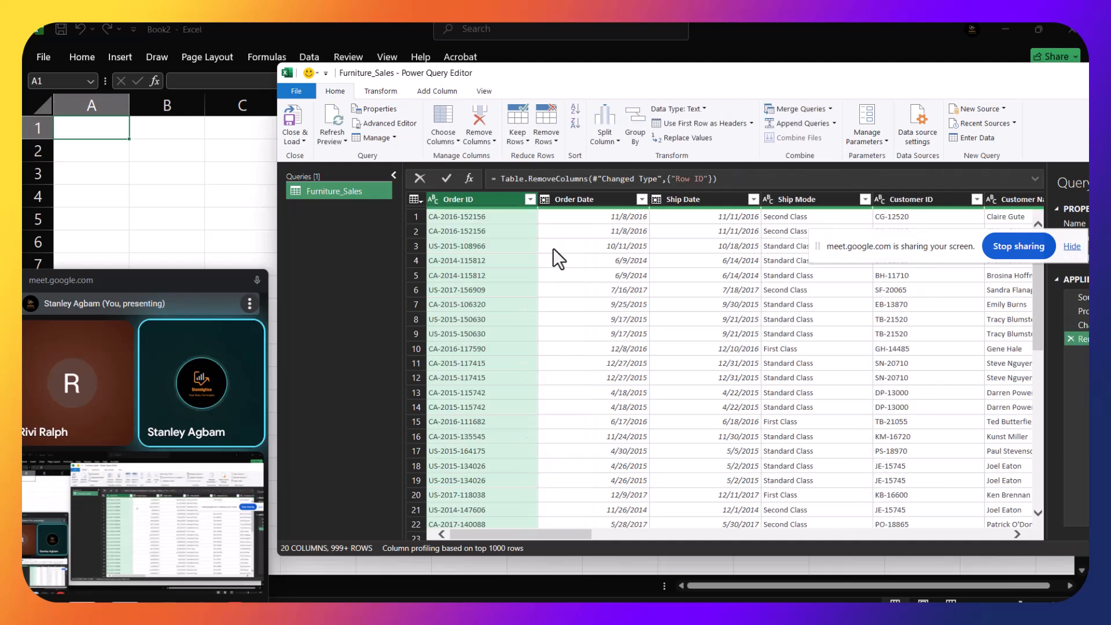
Step: Review the Order Date column's filter, column operations and data type options
left_click(553, 248)
left_click(592, 208)
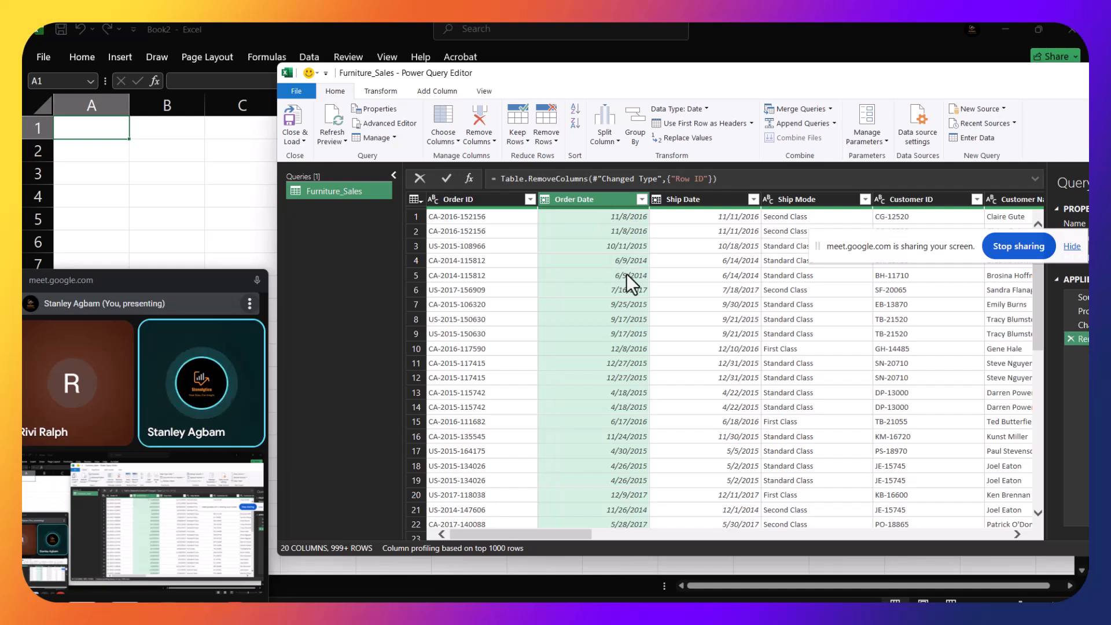
right_click(610, 196)
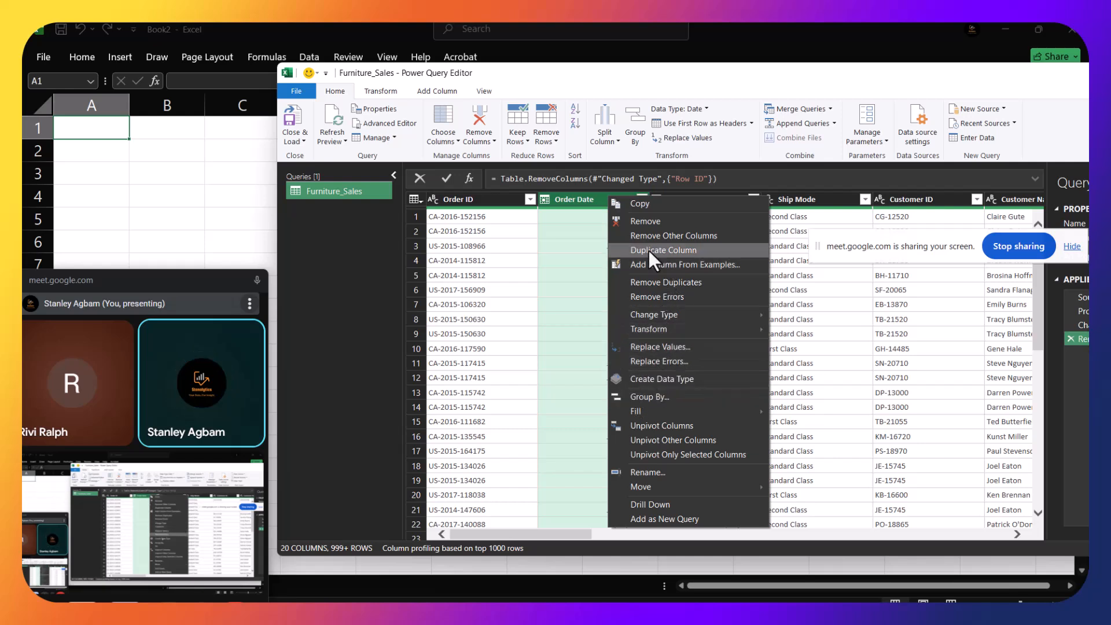
left_click(566, 199)
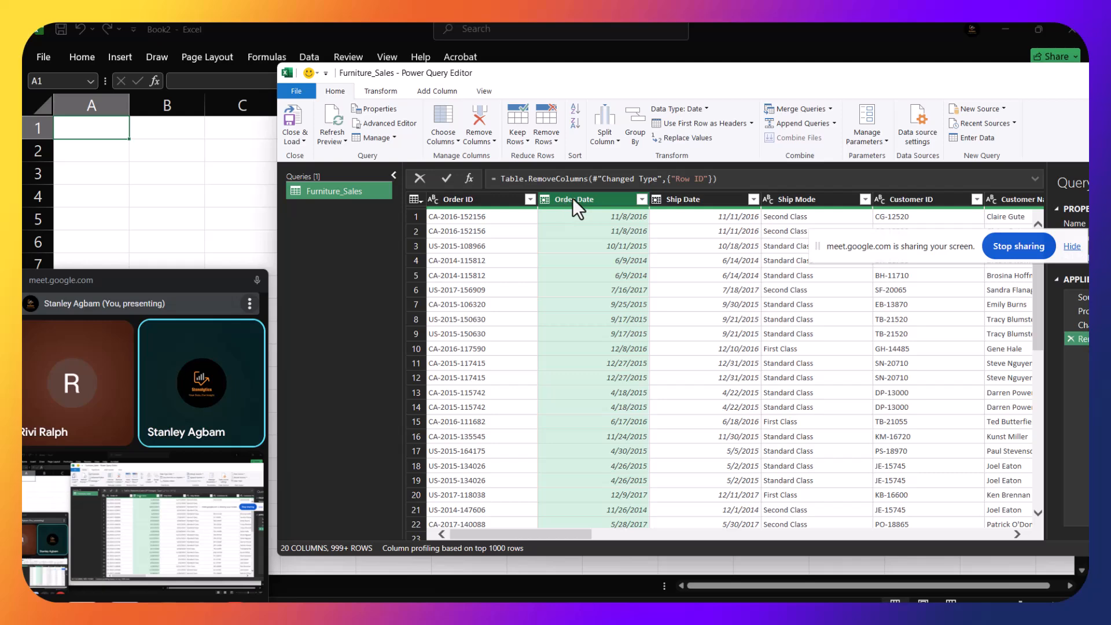
left_click(639, 200)
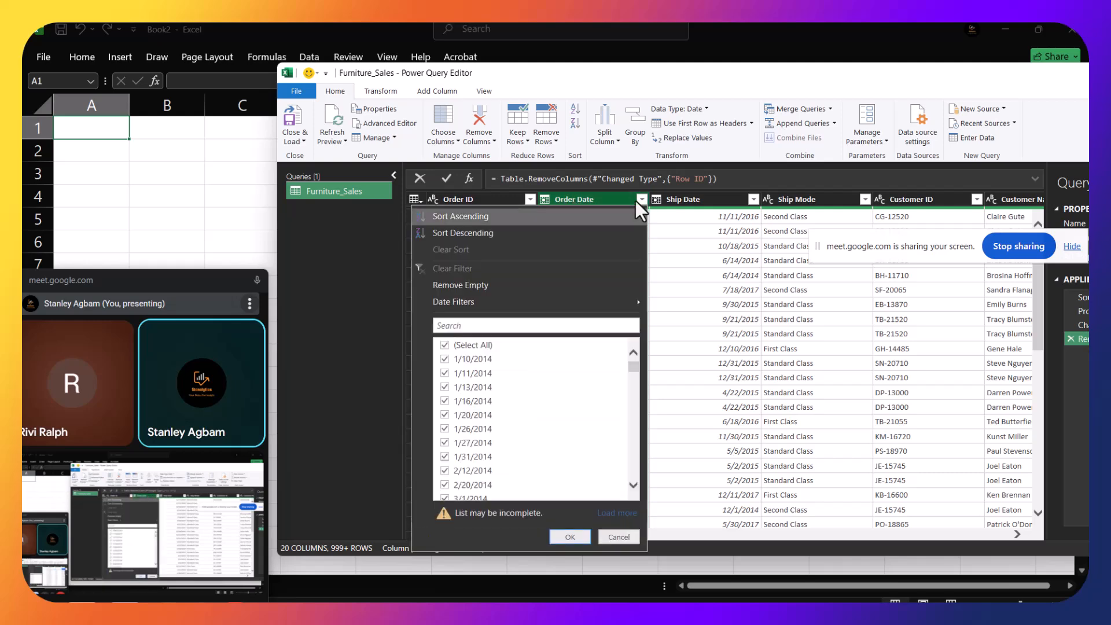
left_click(609, 200)
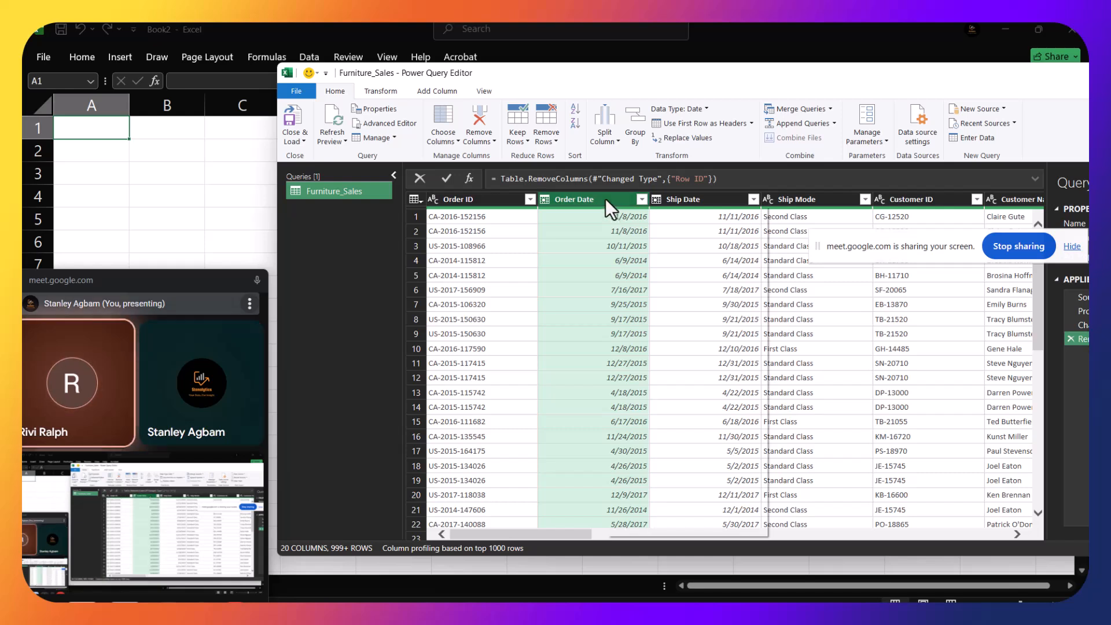
right_click(605, 200)
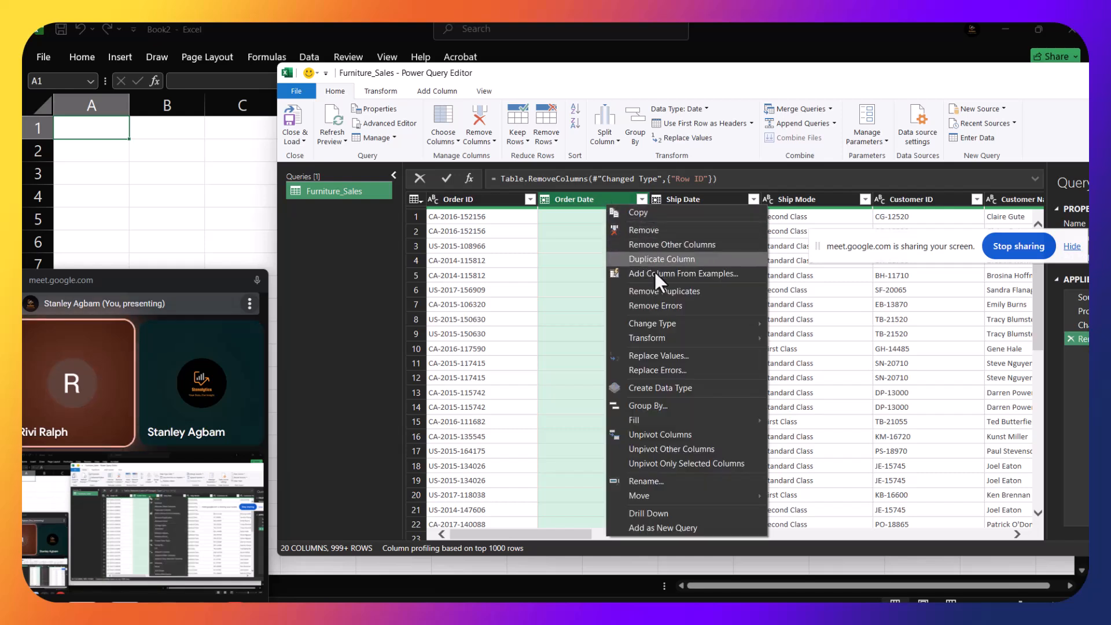
mouse_move(757, 336)
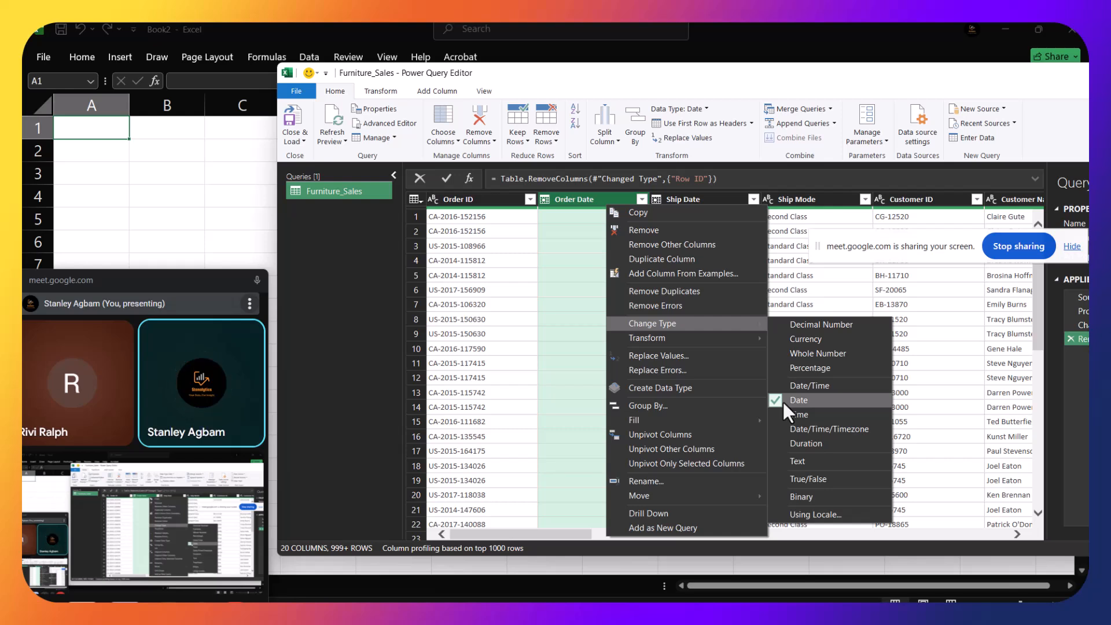
Step: Close the column options and capture a screenshot of the entire screen with the Furniture_Sales query showing
left_click(29, 33)
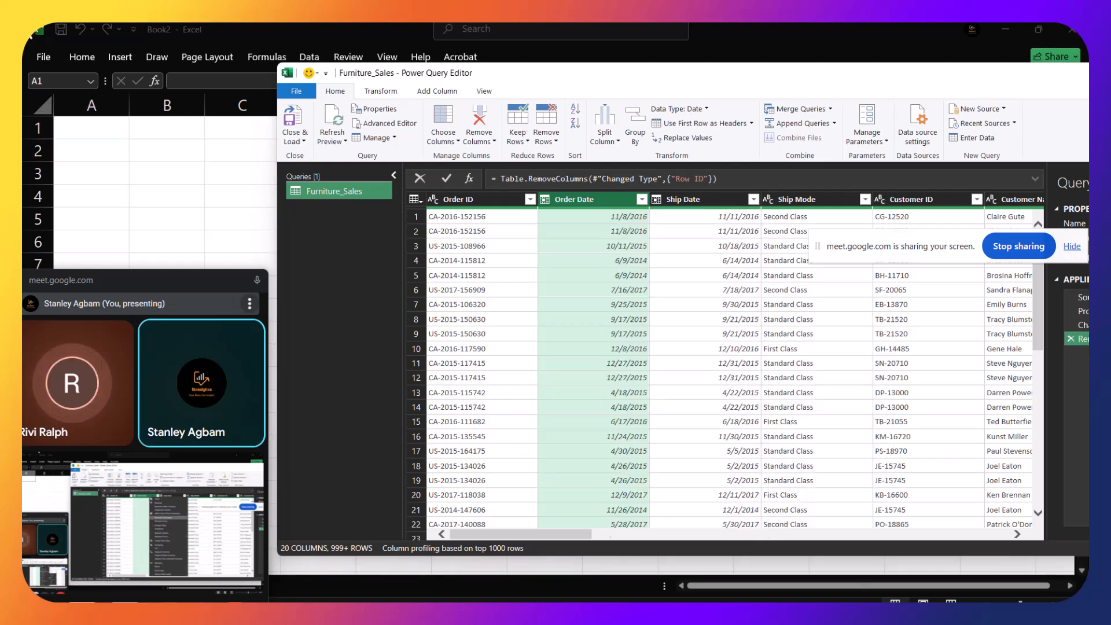
key("super+shift+s")
left_click_drag(24, 25, 1088, 601)
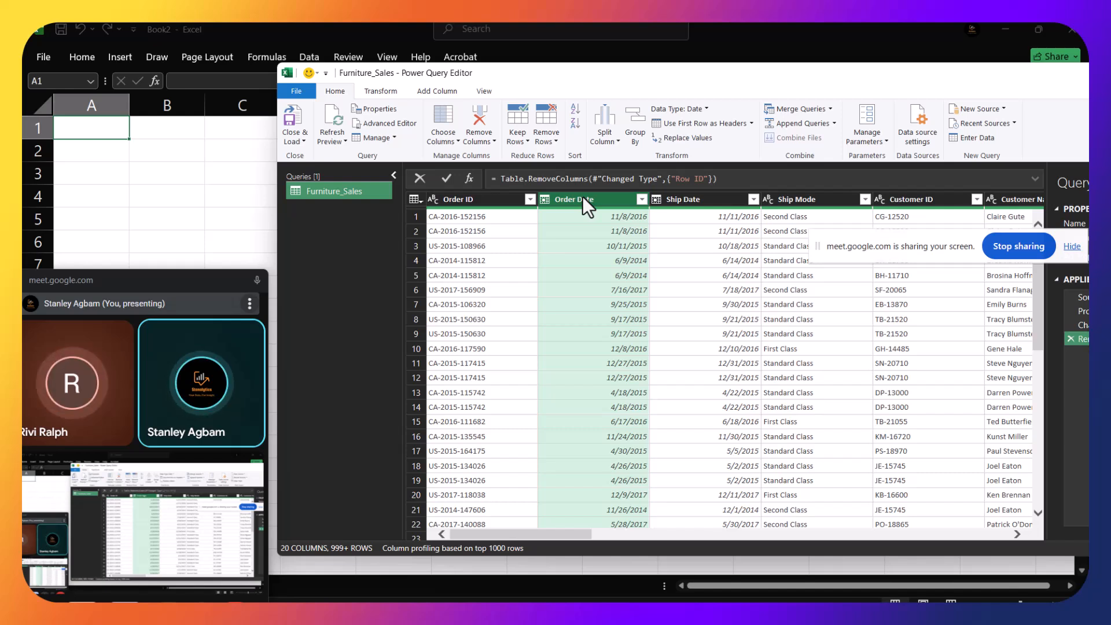
Step: Change the Order Date column's data type to Date
left_click(583, 221)
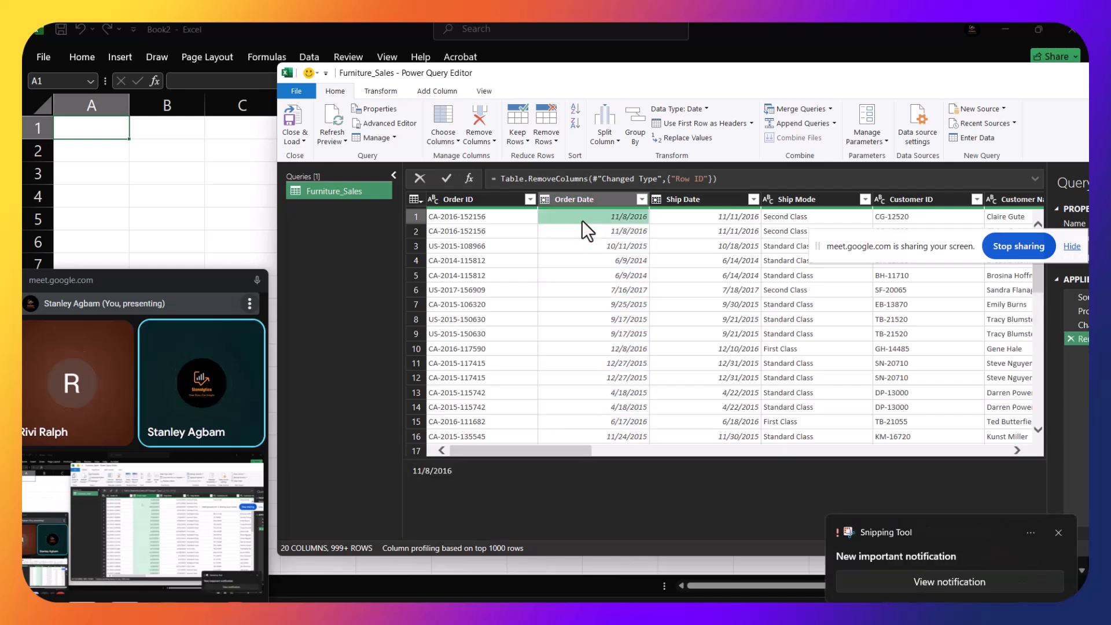
left_click(588, 198)
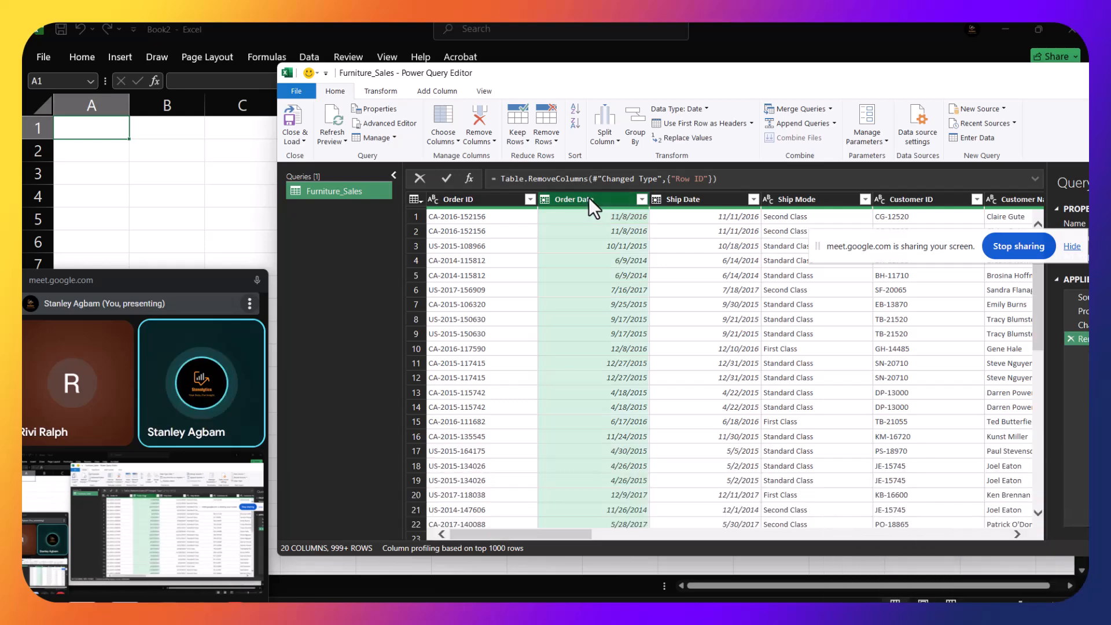
right_click(587, 197)
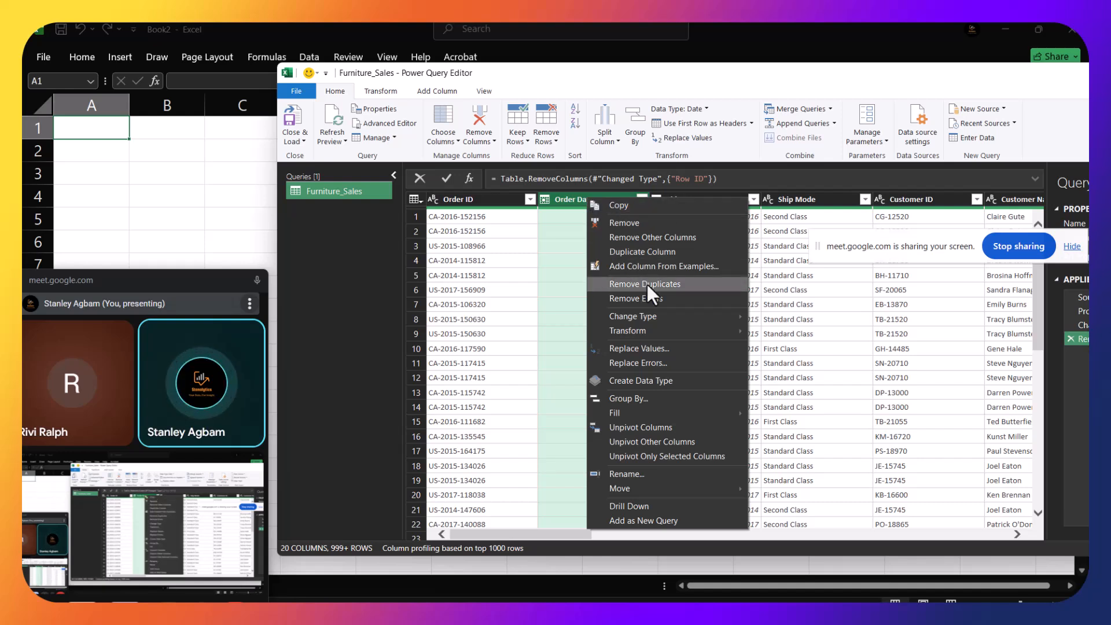
mouse_move(722, 316)
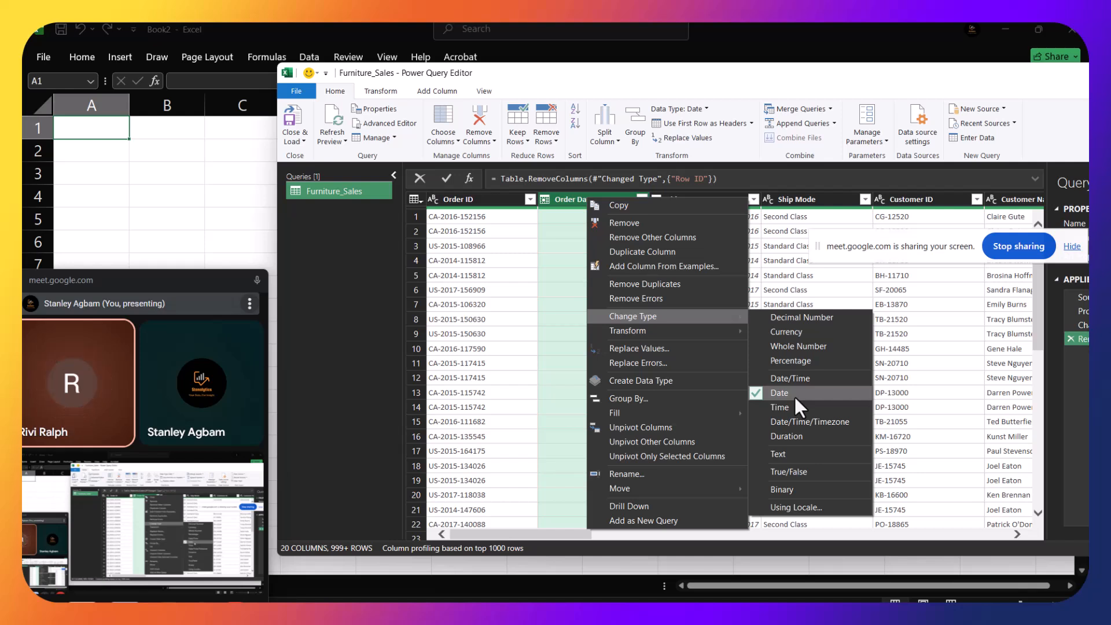
left_click(795, 396)
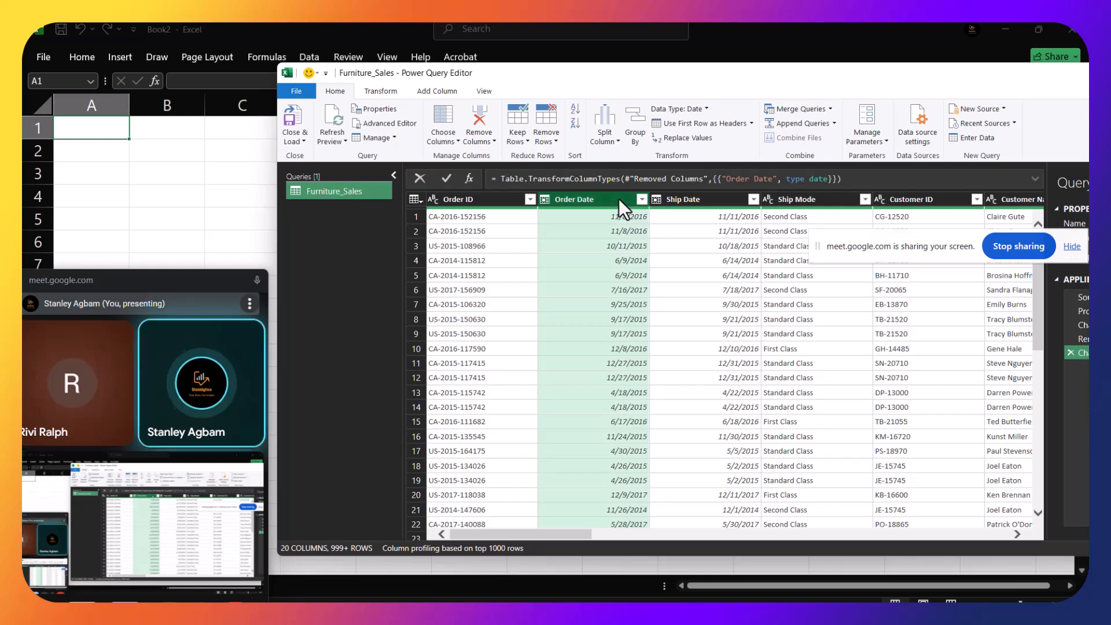
Step: Recheck the Order Date column's data type options and reapply the Date type
right_click(619, 199)
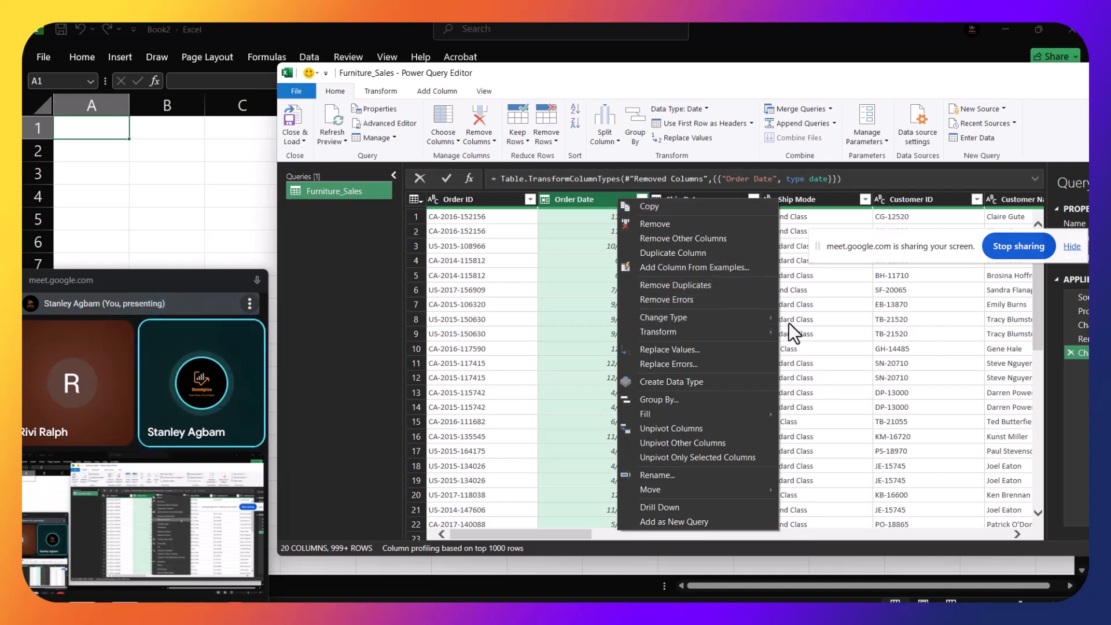
mouse_move(769, 317)
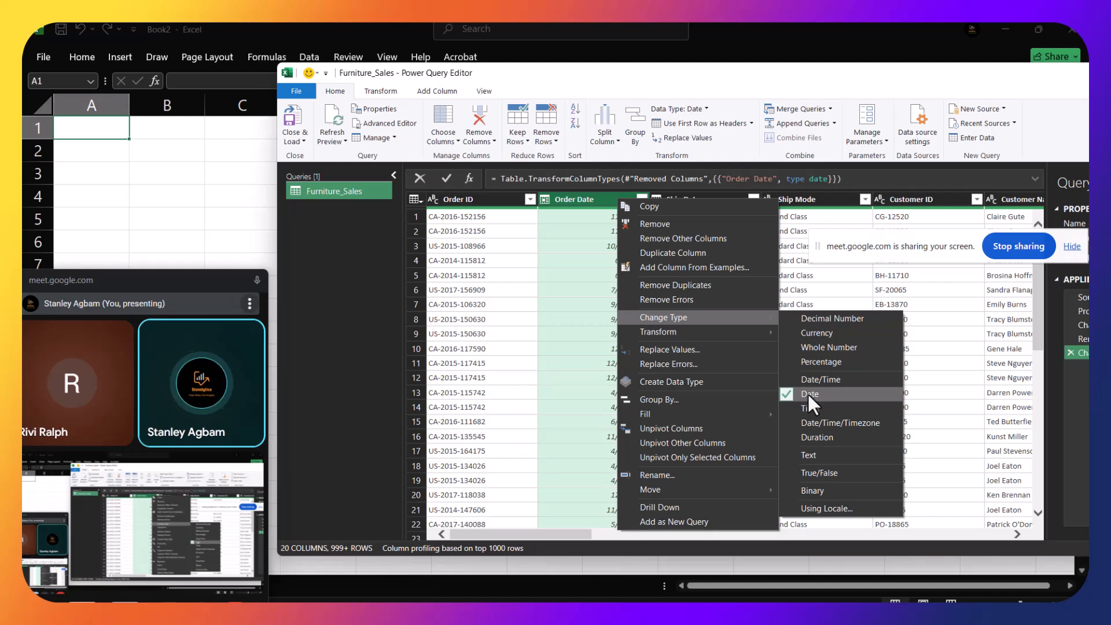
left_click(538, 239)
left_click(559, 220)
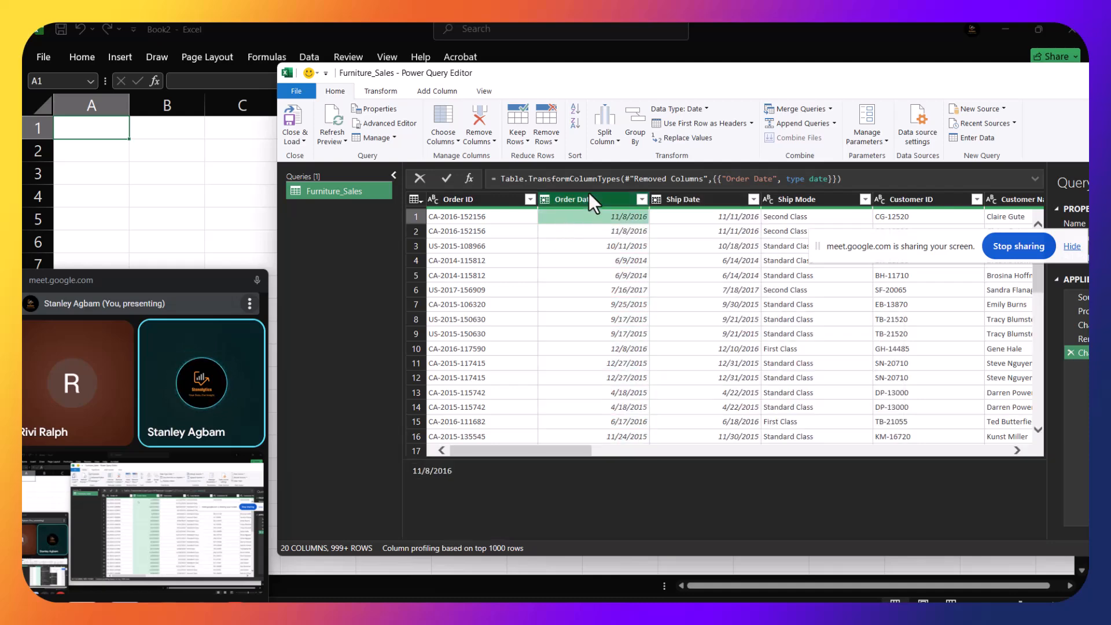
left_click(592, 202)
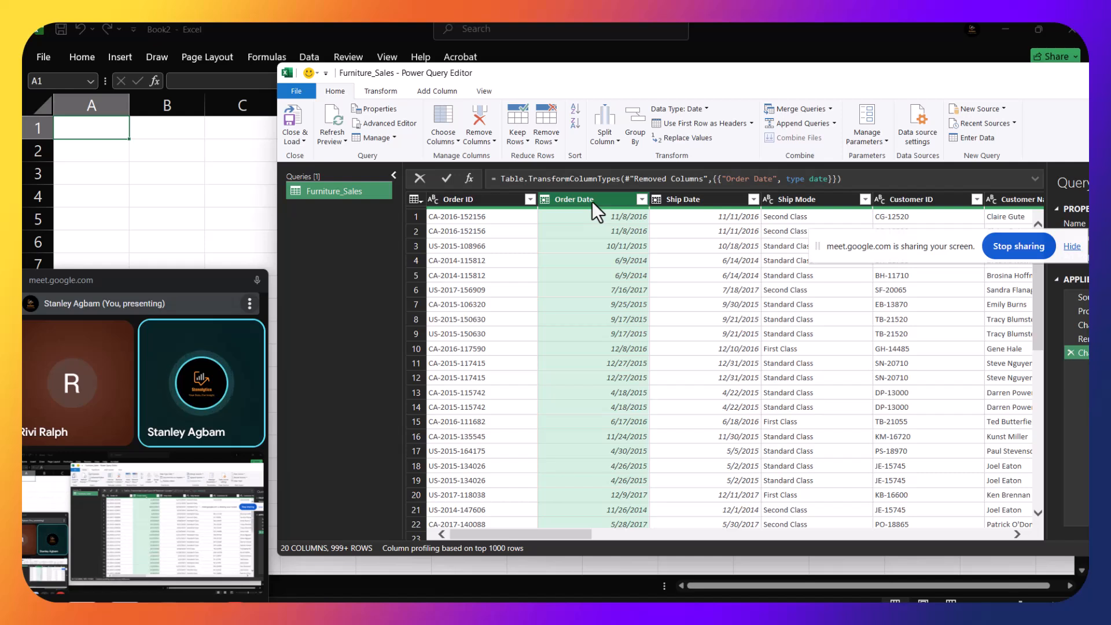
right_click(590, 200)
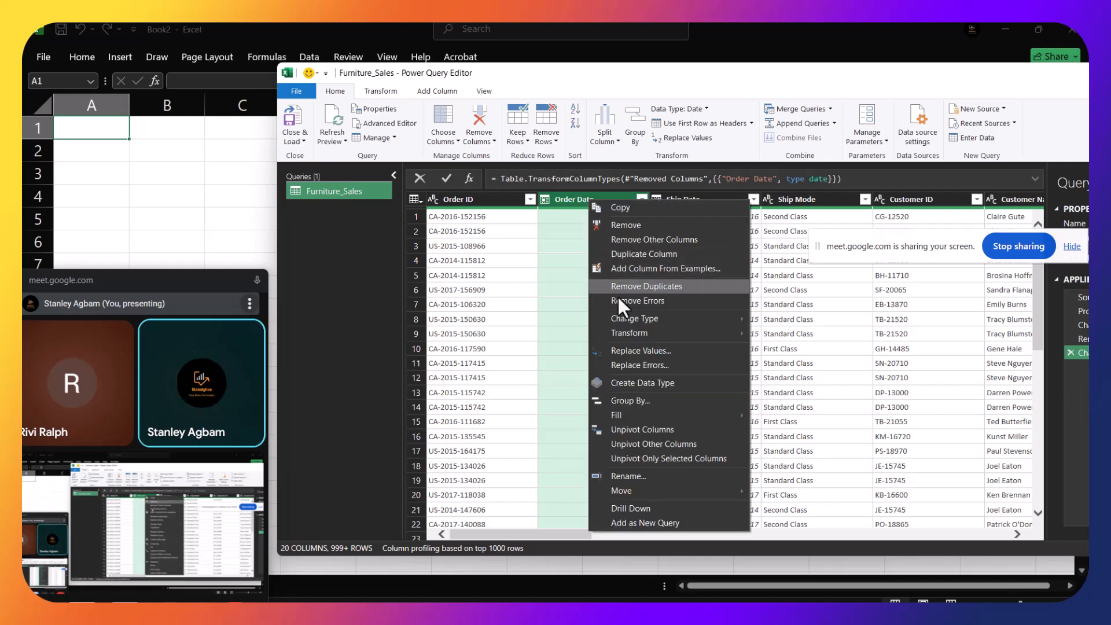
mouse_move(648, 317)
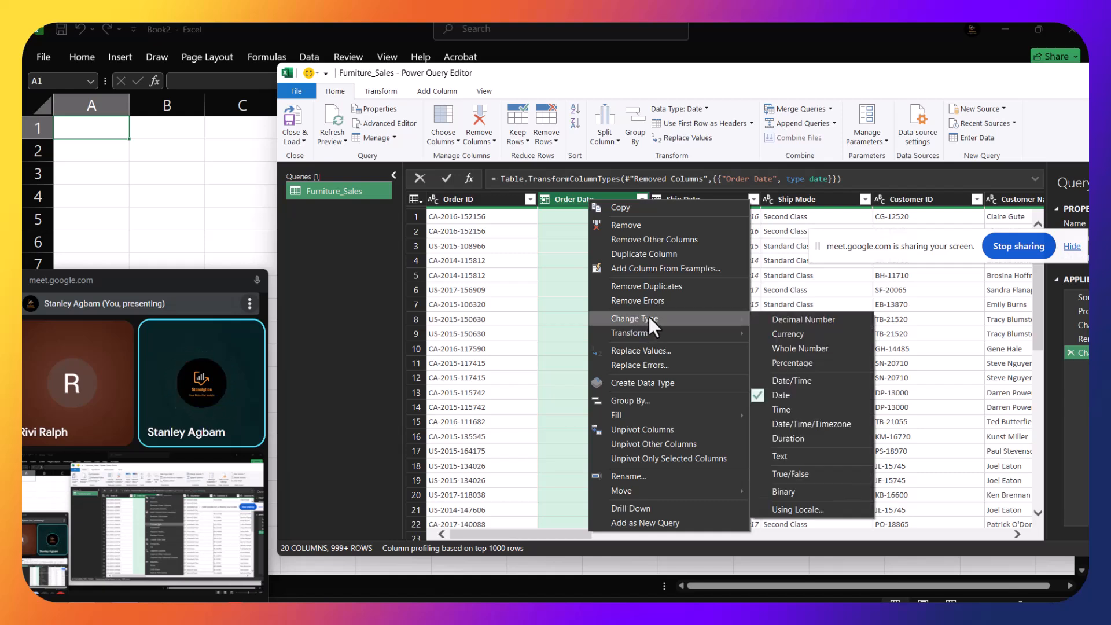
left_click(799, 395)
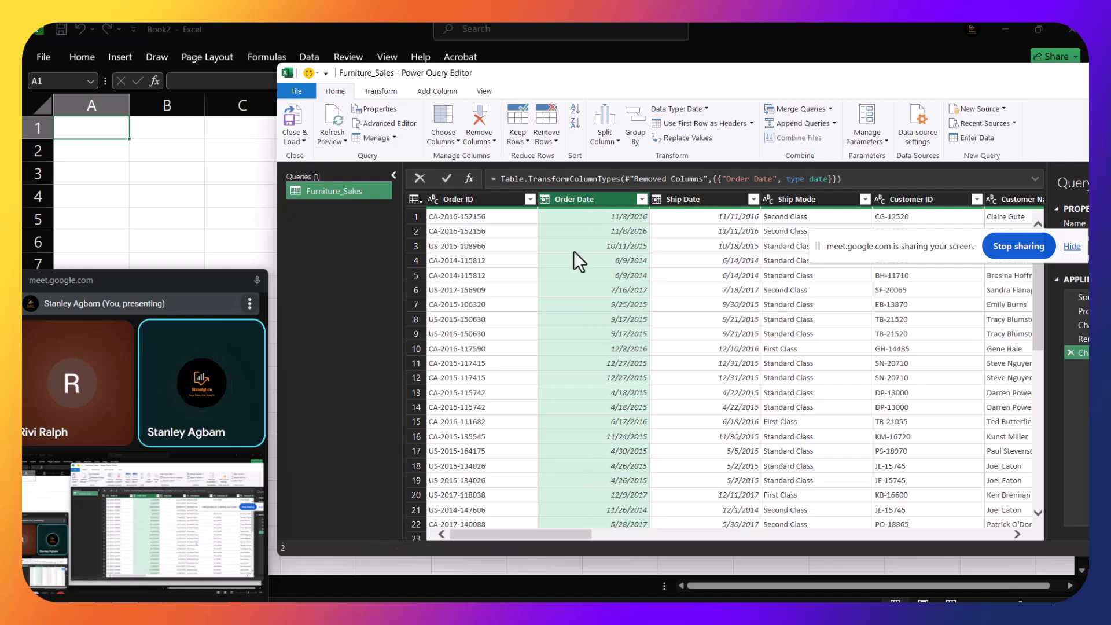
left_click(580, 274)
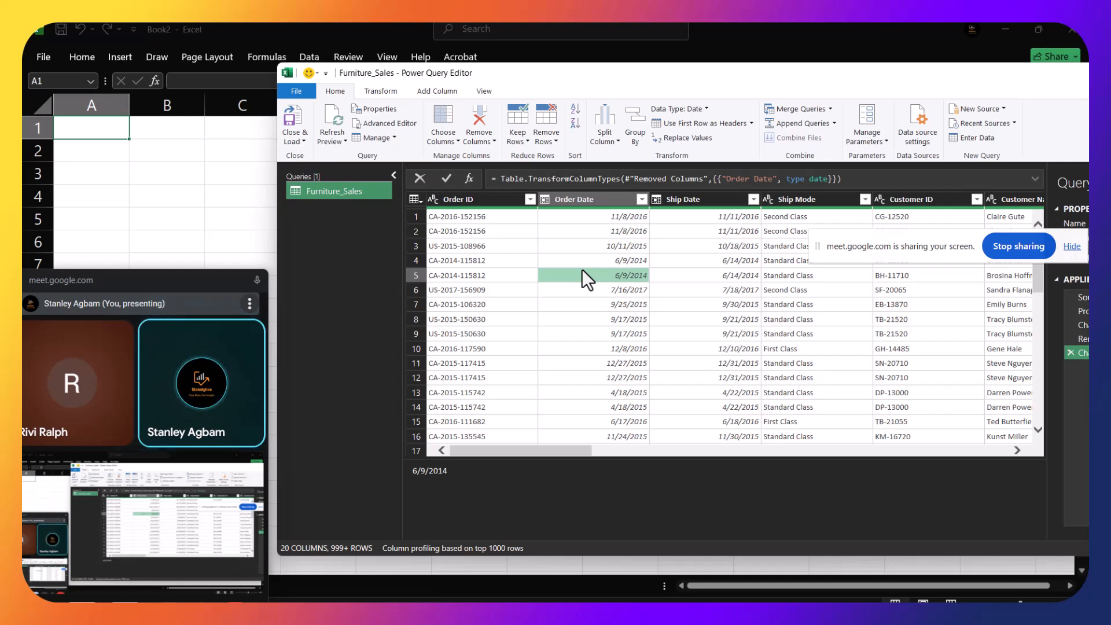
left_click(624, 339)
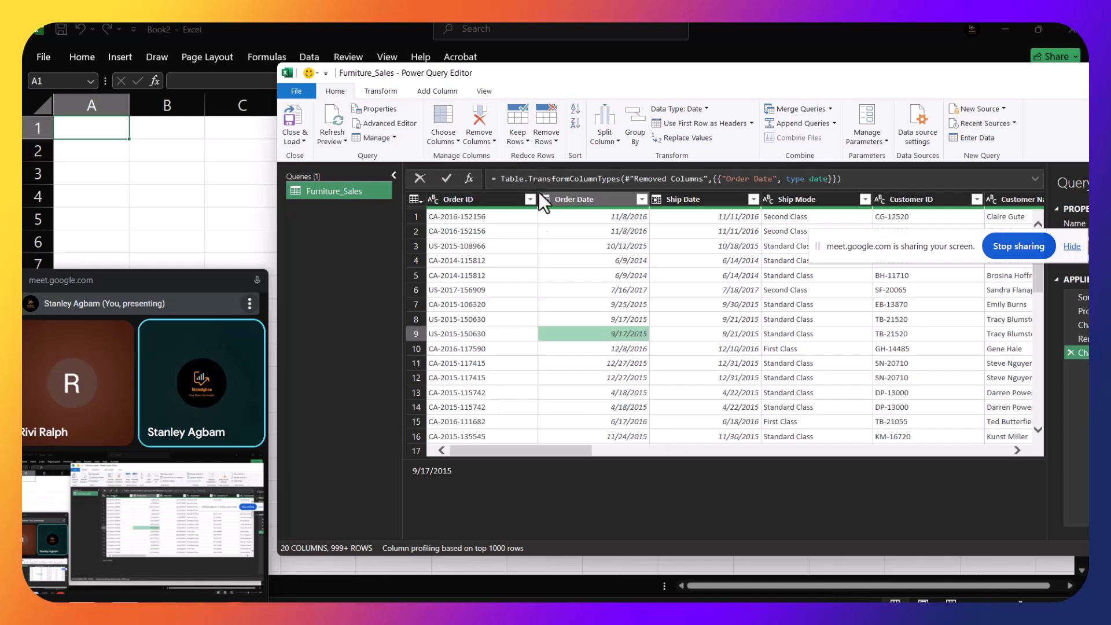
Step: Reposition the editor window to uncover the applied steps and delete the Changed Type1 step from the query
left_click(510, 261)
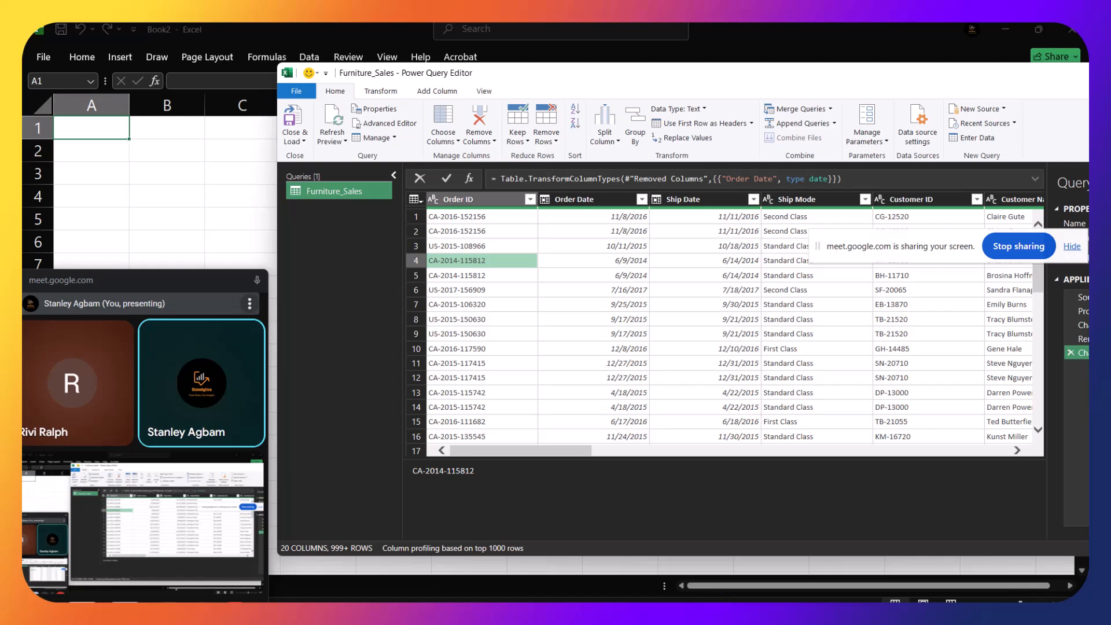
left_click_drag(576, 70, 336, 101)
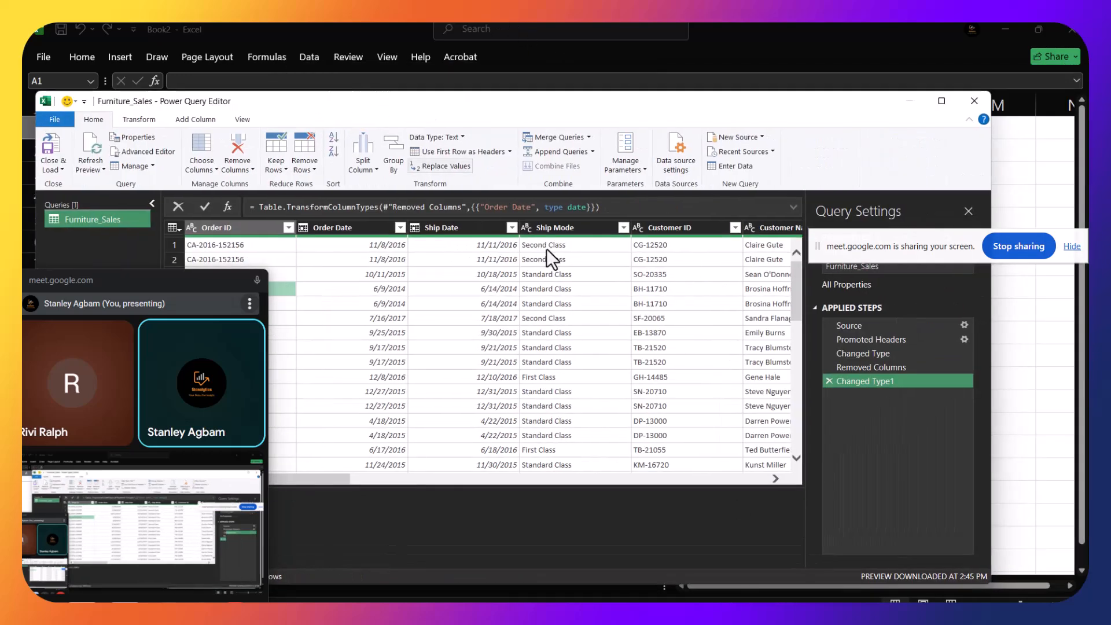
left_click(829, 382)
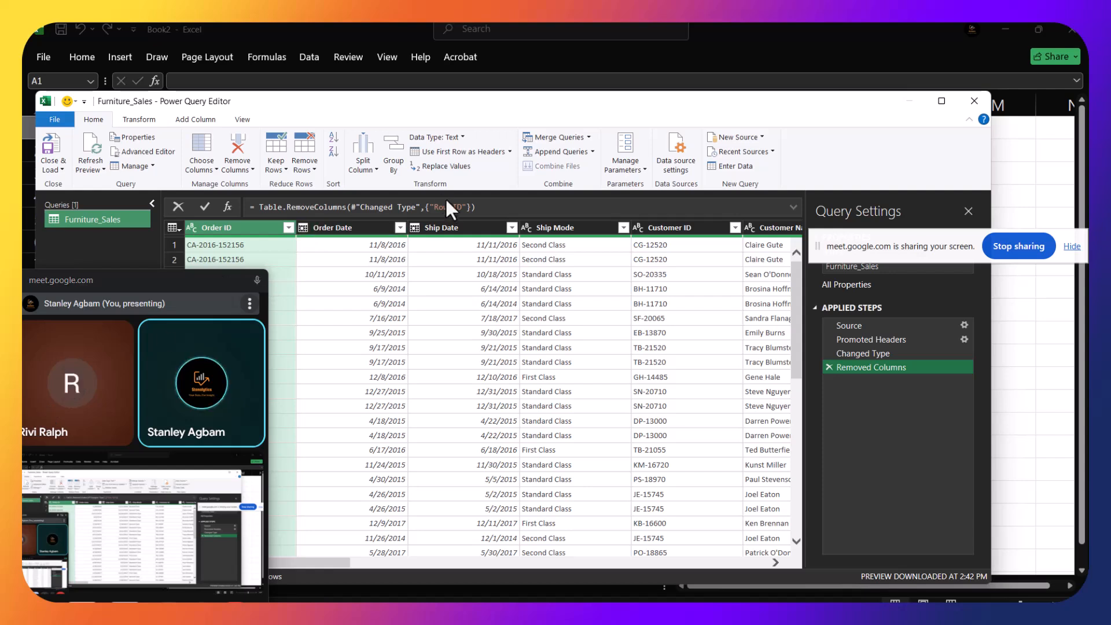
Step: Examine the transform and data type options available for the Ship Date column
left_click(440, 229)
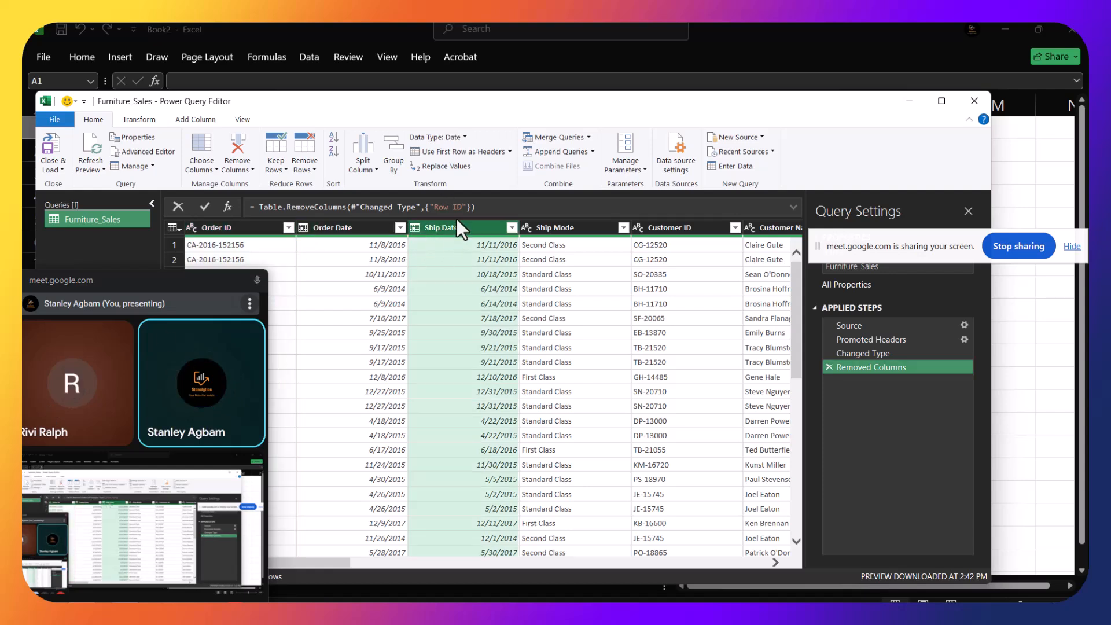
right_click(470, 225)
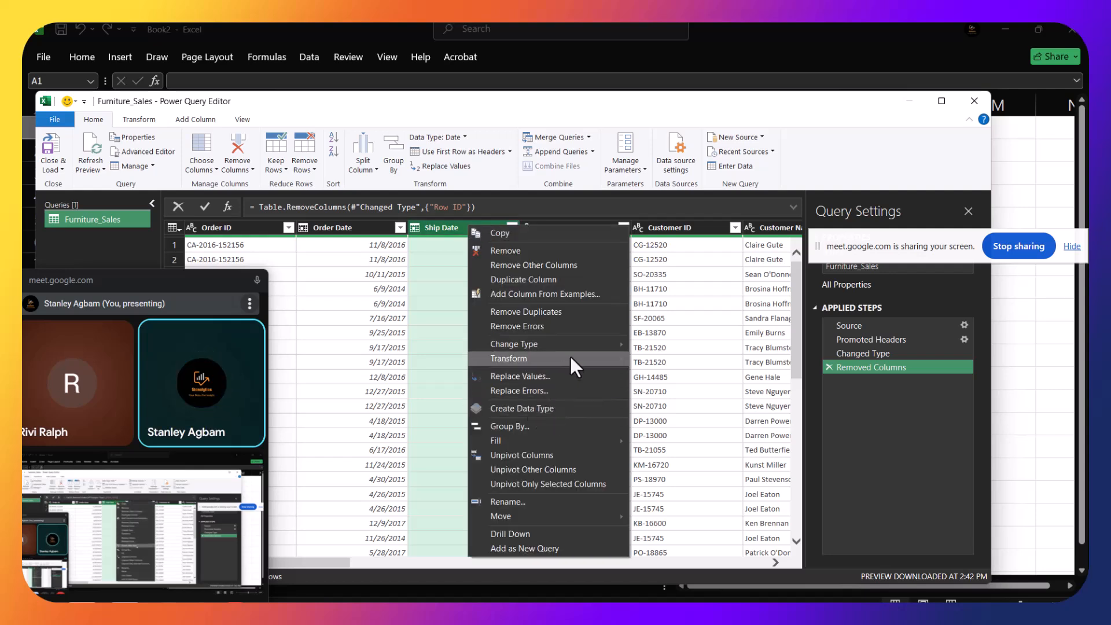
mouse_move(602, 358)
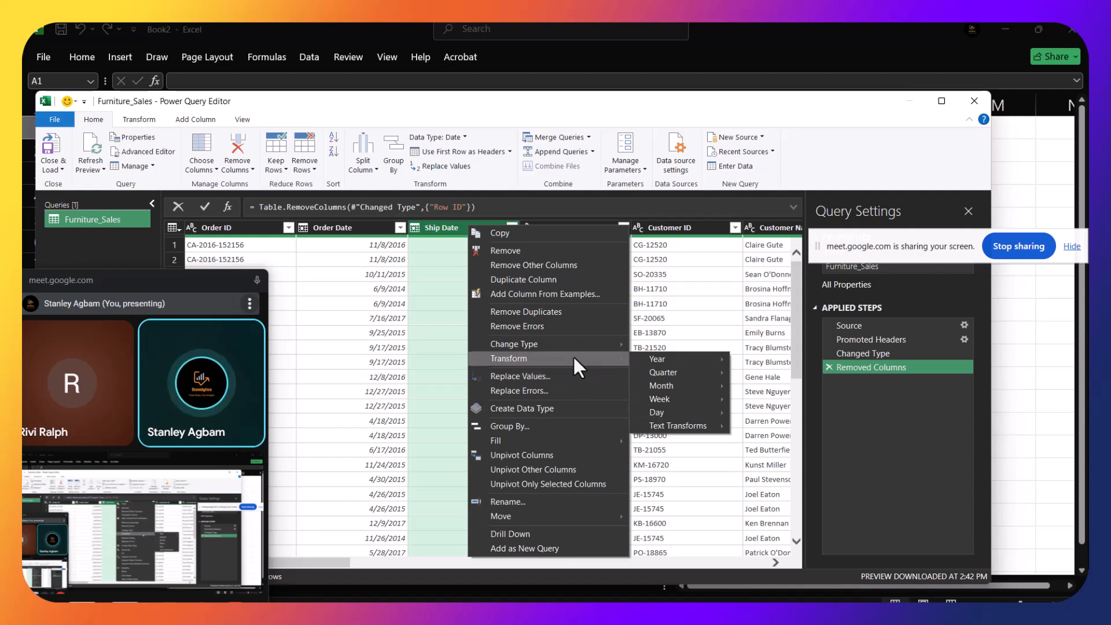
left_click(195, 346)
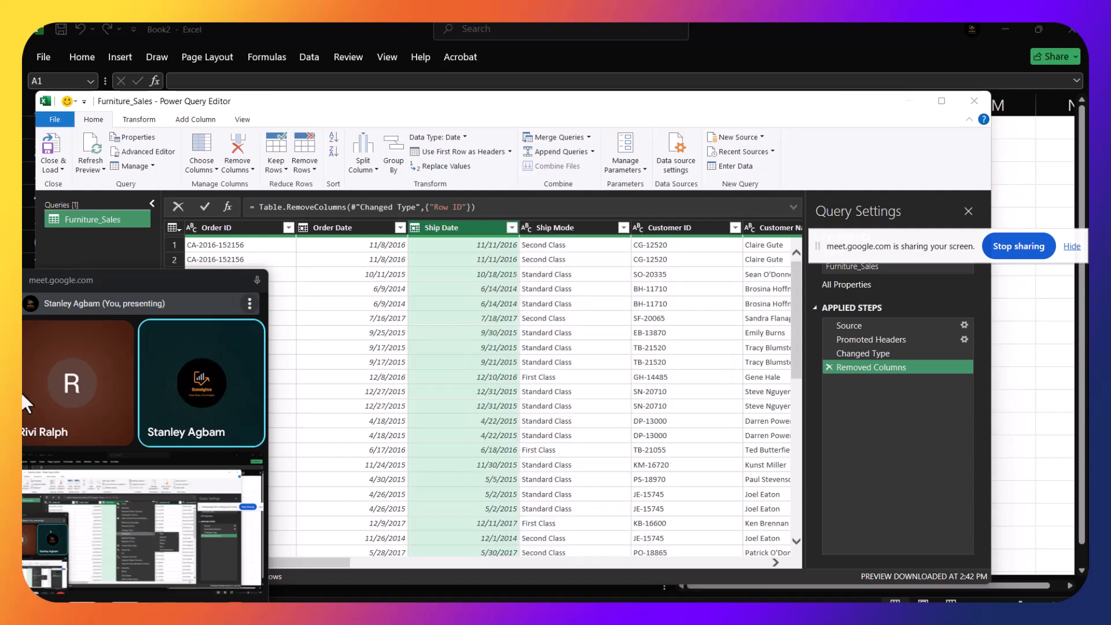
right_click(443, 225)
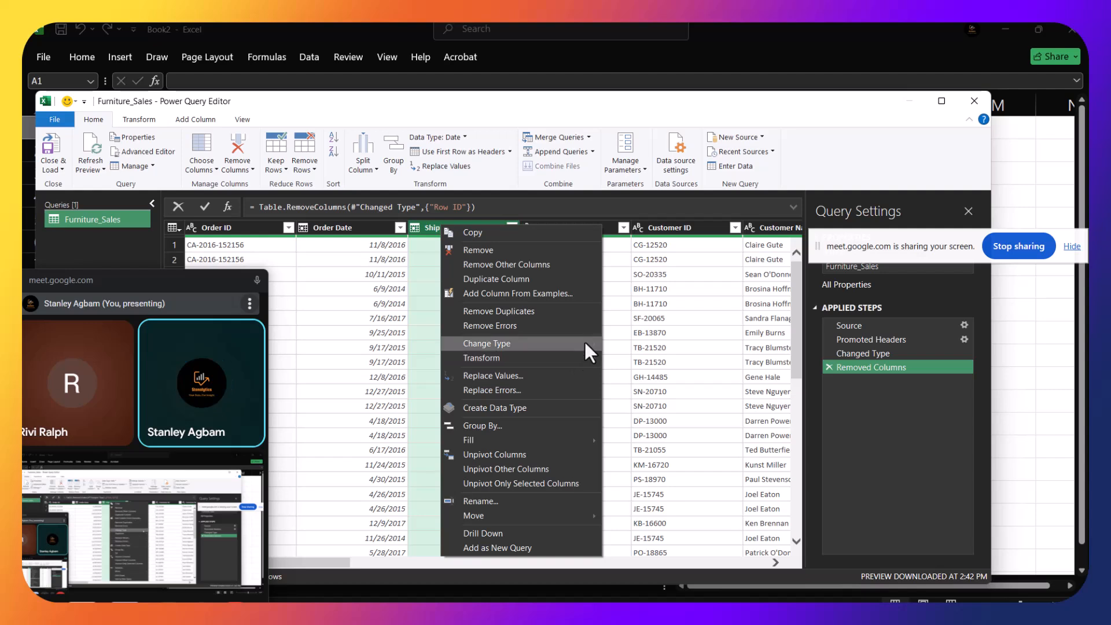
mouse_move(584, 341)
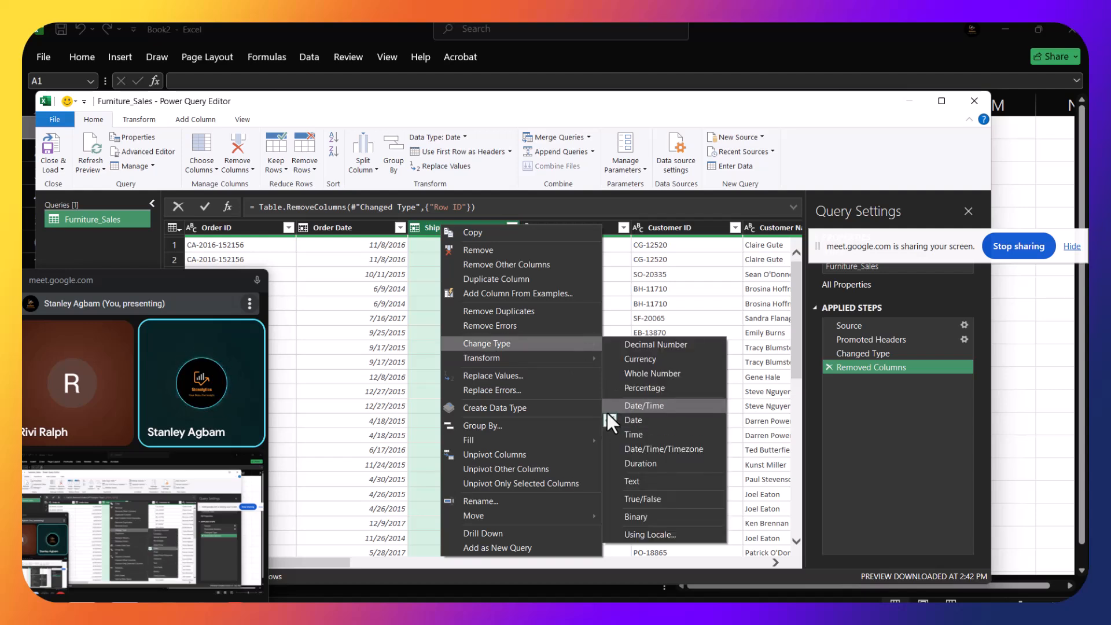
left_click(580, 209)
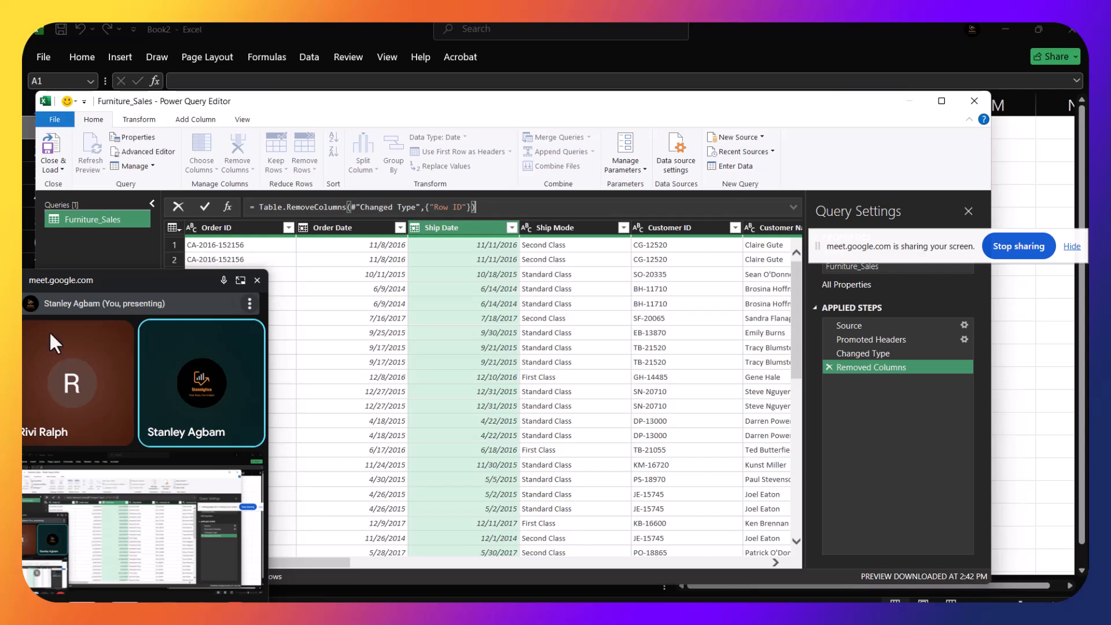
Step: Start a custom column in the Furniture_Sales query and name it Duration
left_click(202, 115)
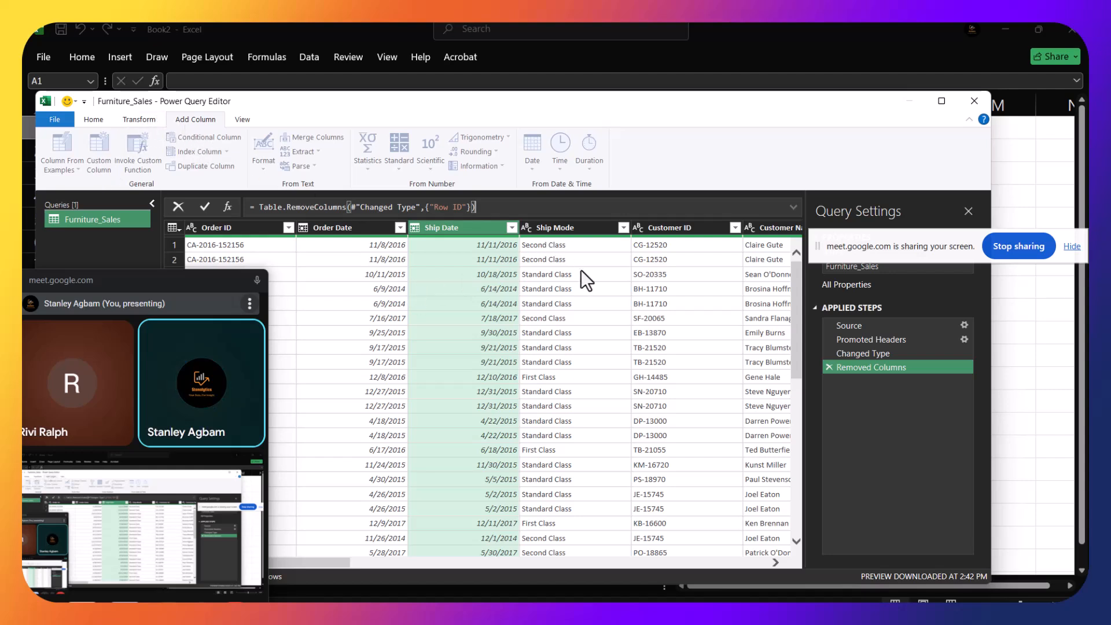
left_click(472, 259)
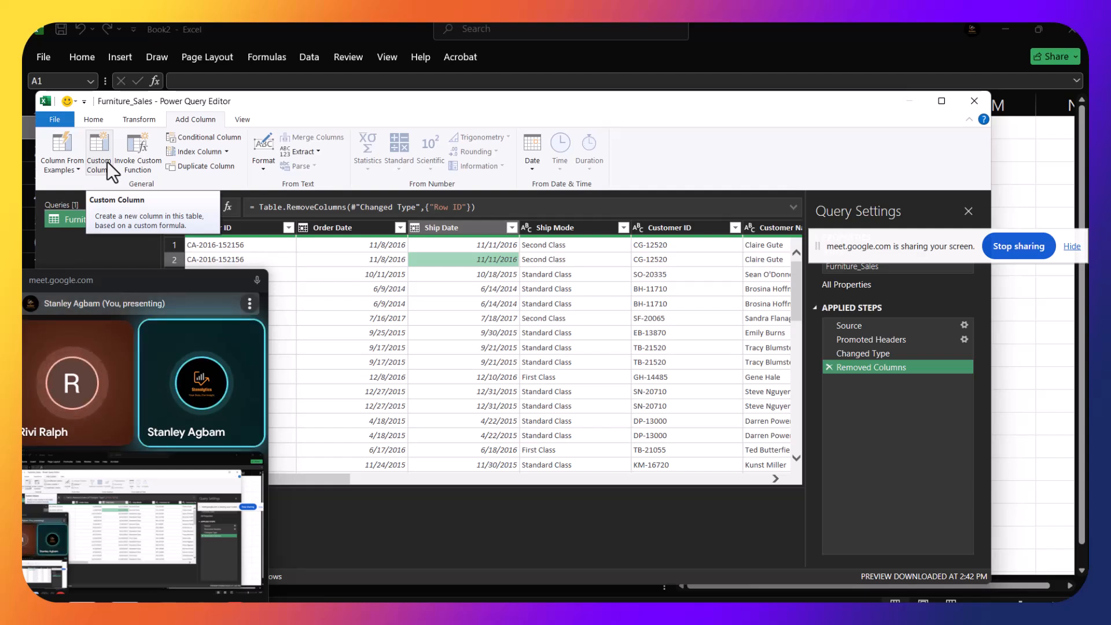
left_click(93, 169)
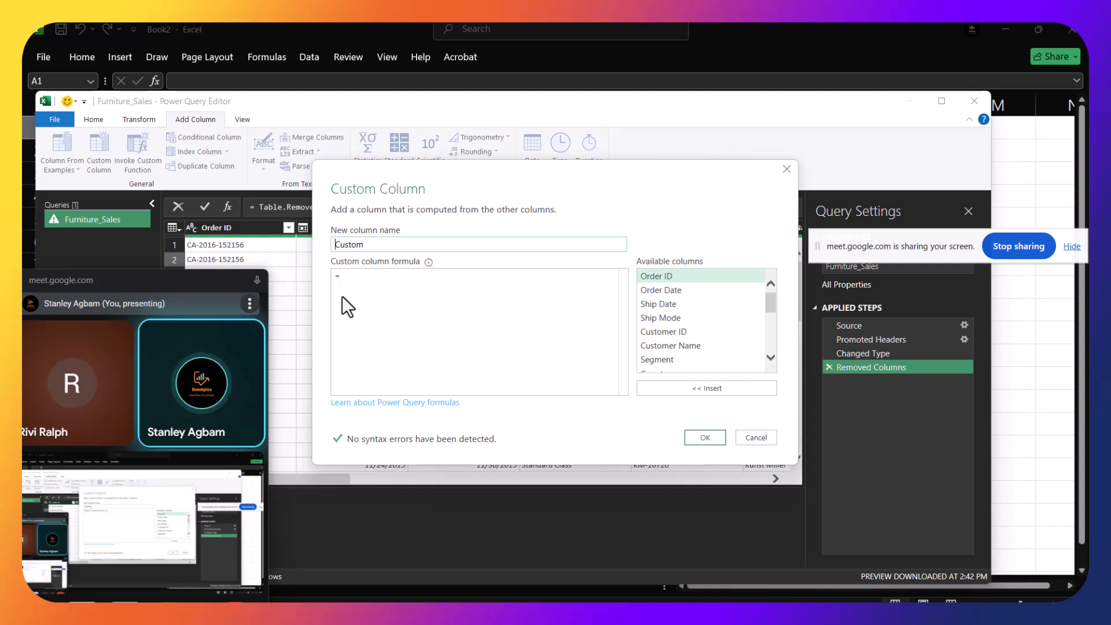
left_click(371, 246)
key("BackSpace")
key("BackSpace")
key("BackSpace")
key("BackSpace")
key("BackSpace")
key("BackSpace")
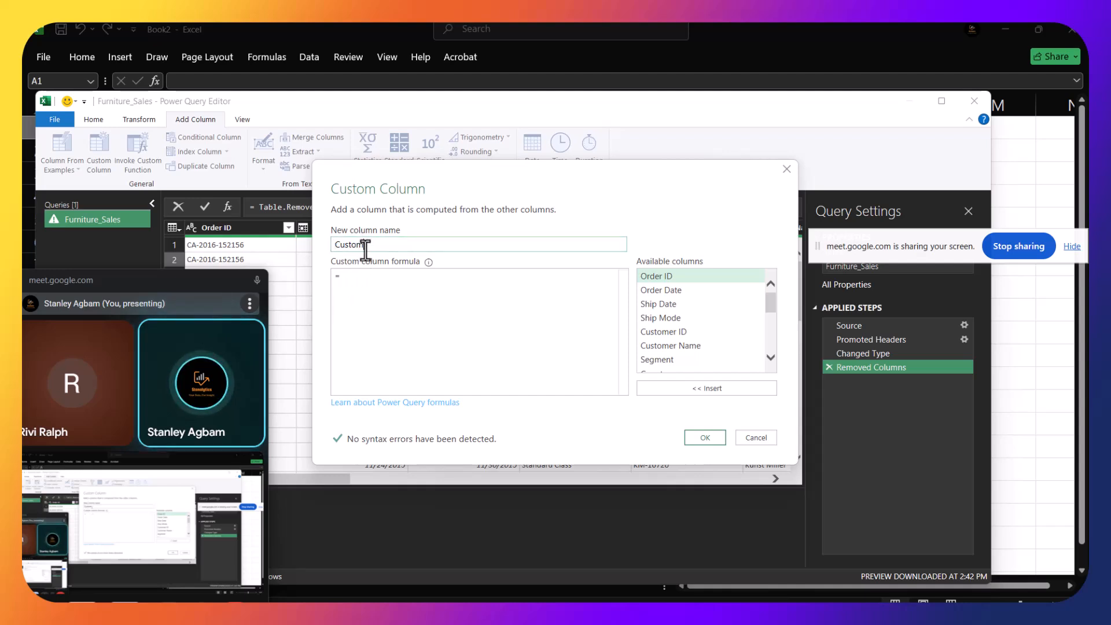
type("Duration")
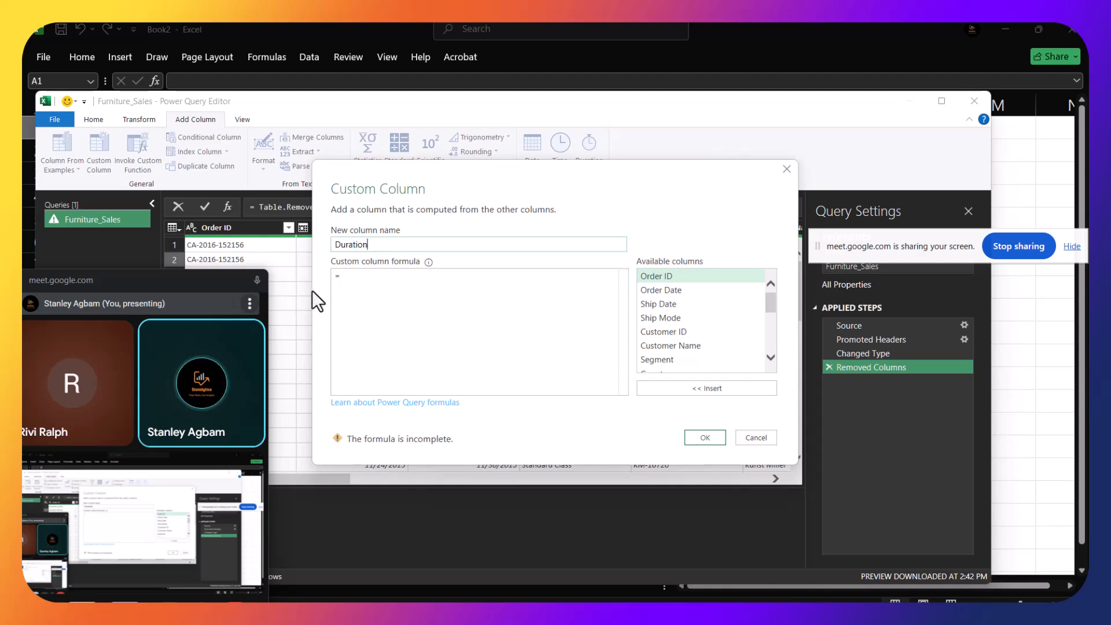
Step: Set the Duration column's formula to [Ship Mode]-[Order Date] and add the column to the table
left_click(353, 275)
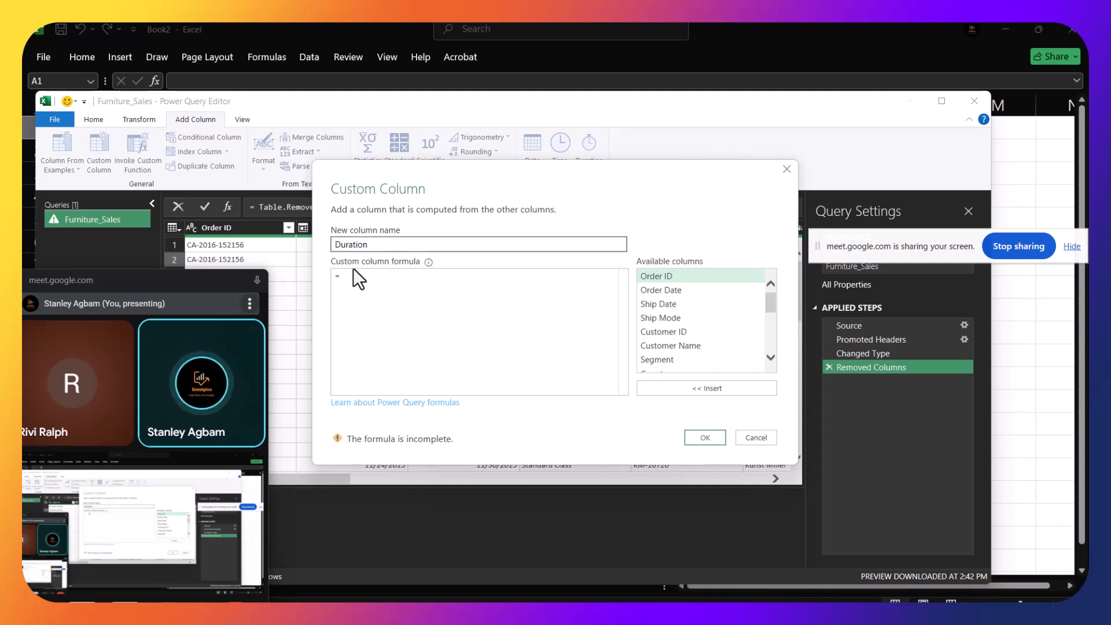
left_click_drag(458, 189, 488, 225)
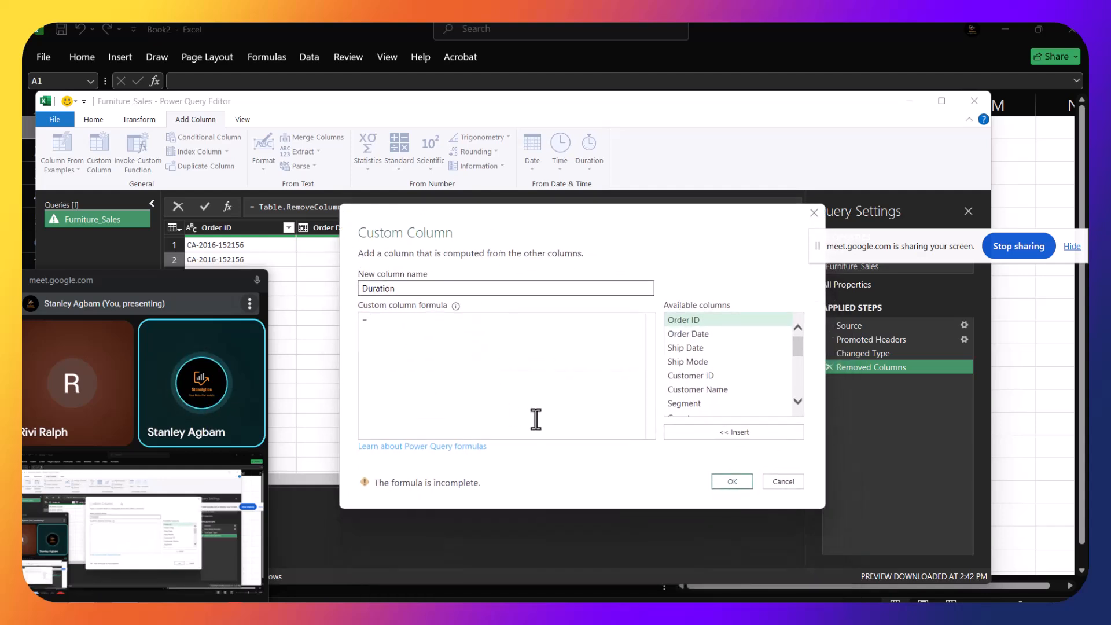
left_click(694, 363)
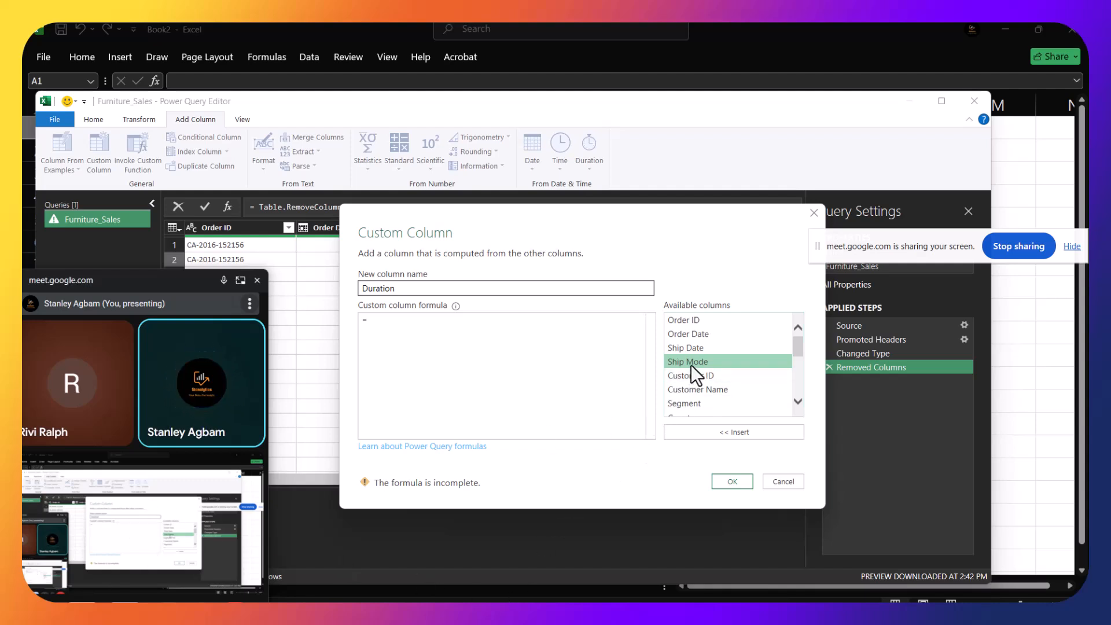
left_click(741, 435)
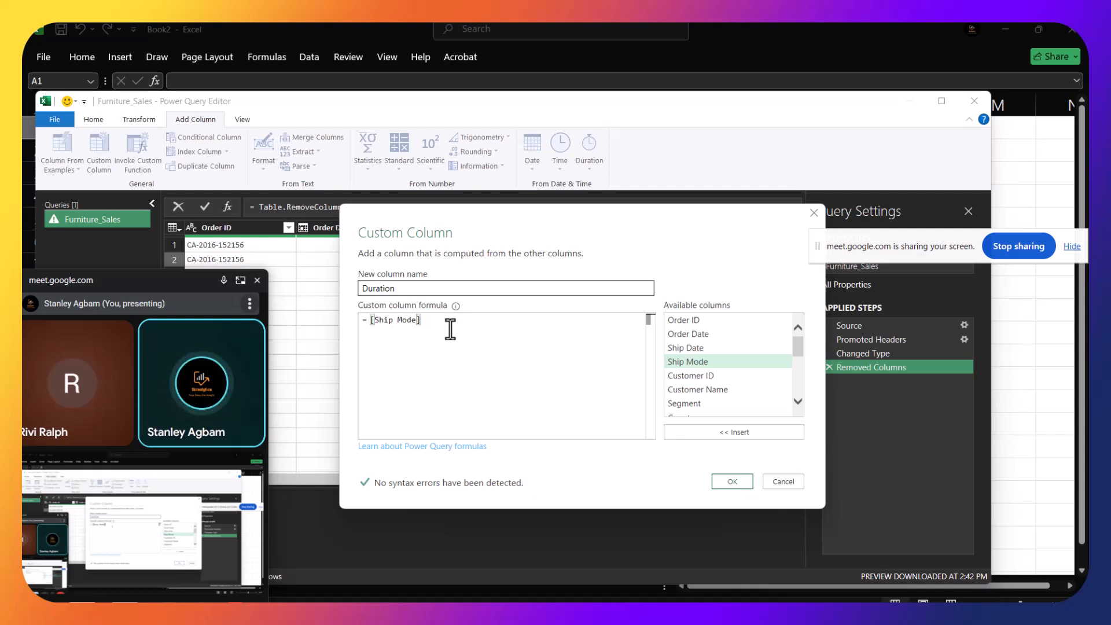
type("-")
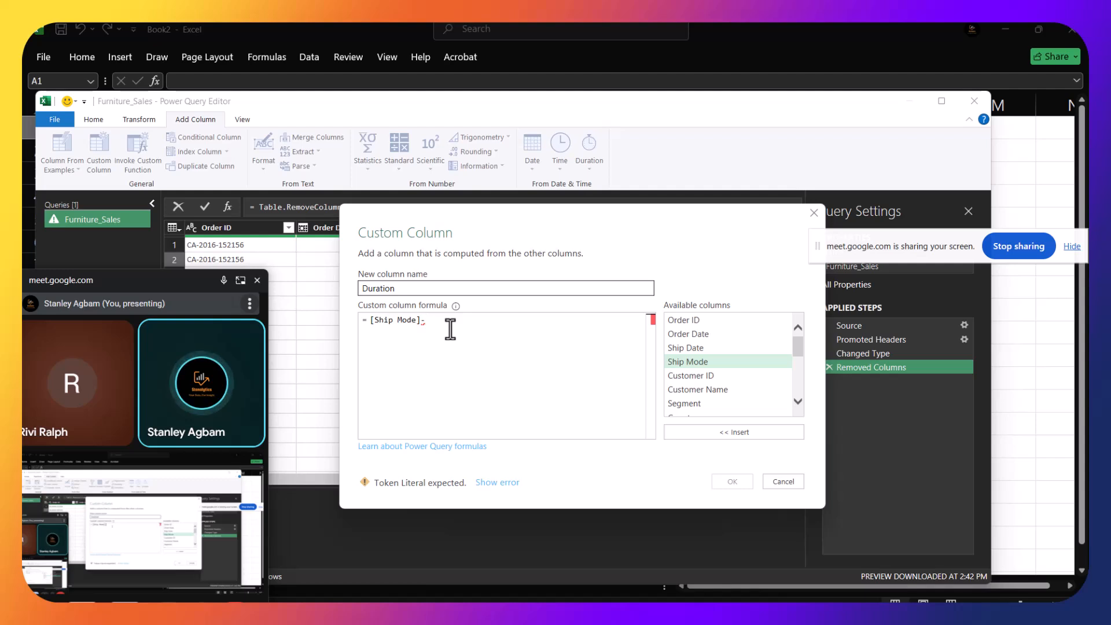
key("BackSpace")
type("-")
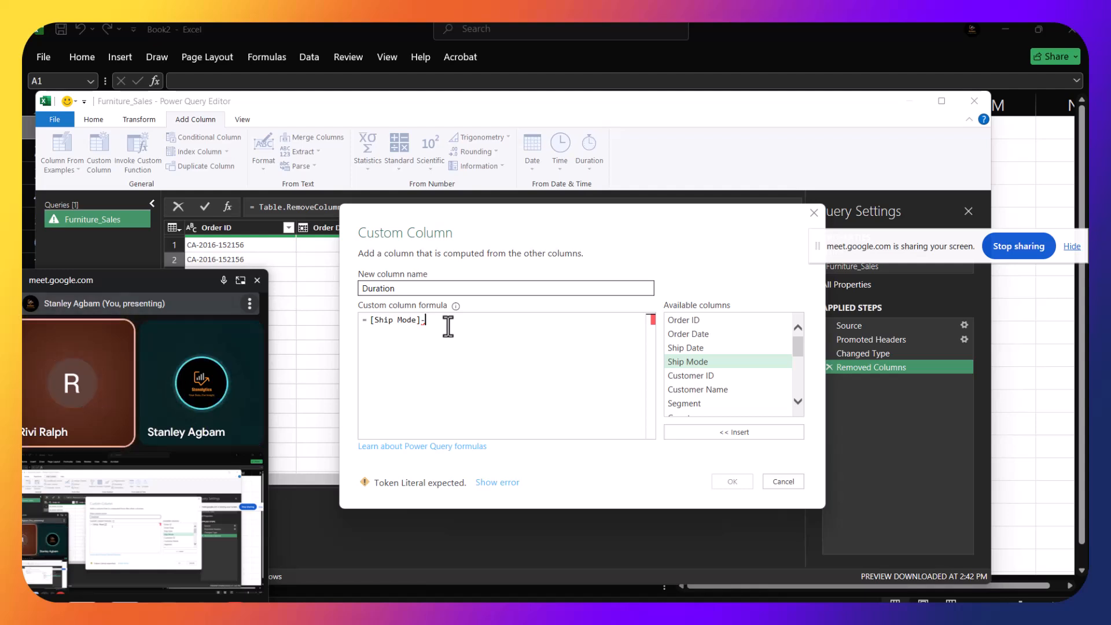
left_click(709, 334)
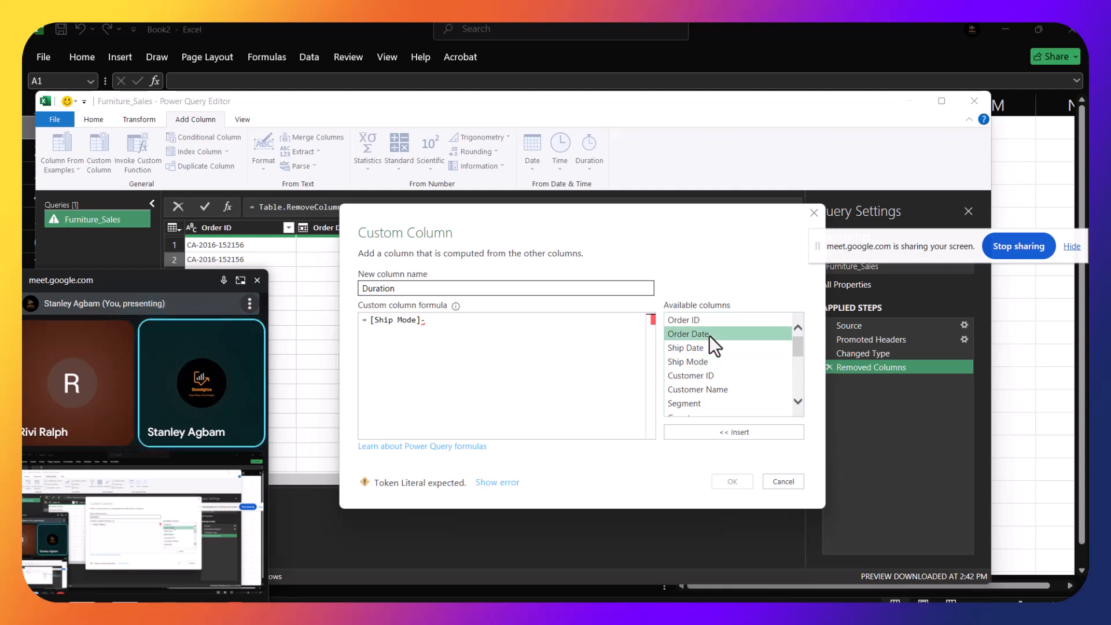
left_click(734, 432)
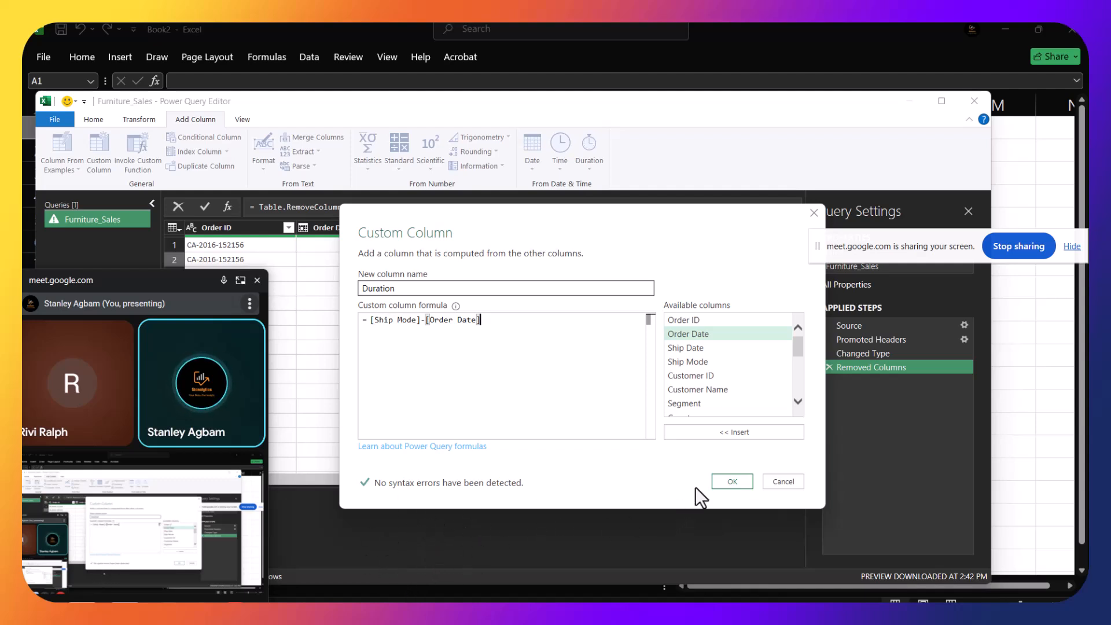
left_click(732, 481)
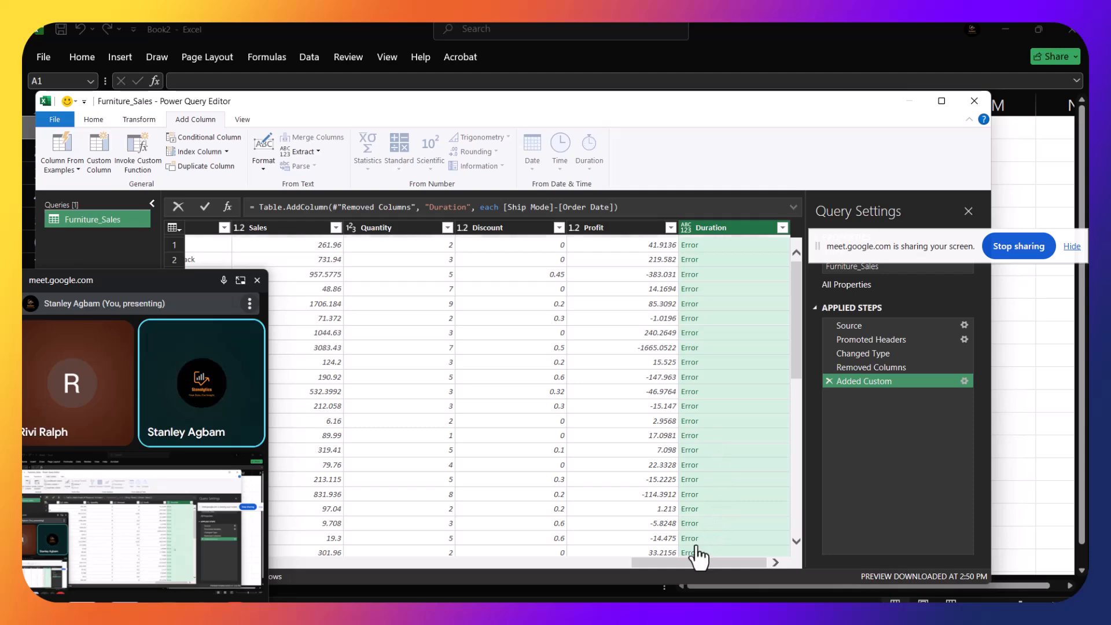
Step: Remove the Duration column from the table
left_click_drag(684, 563, 731, 560)
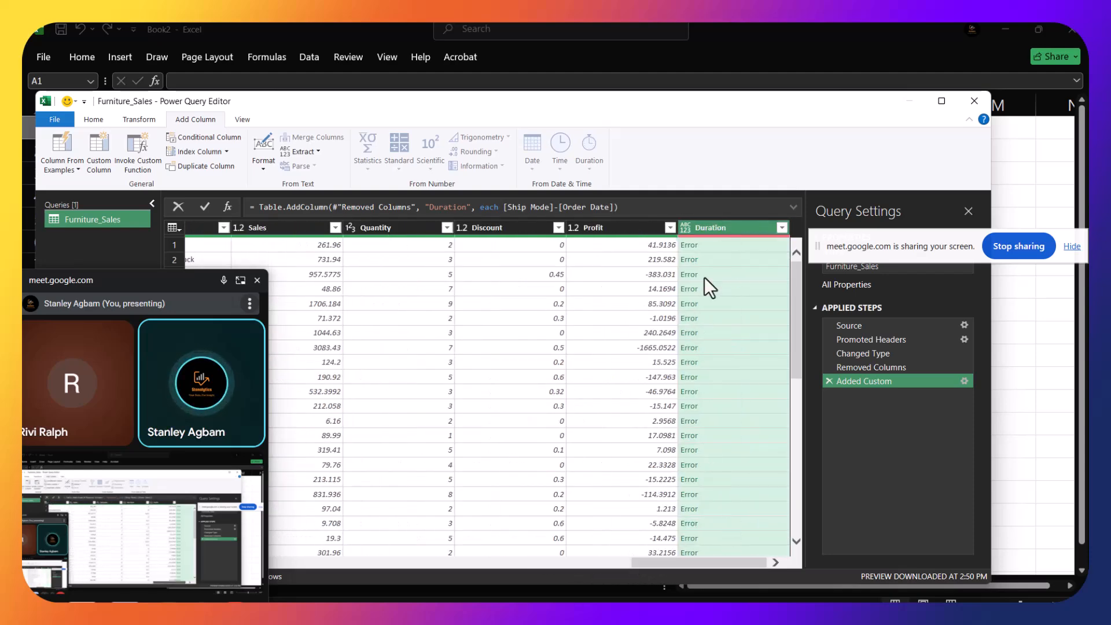
right_click(735, 225)
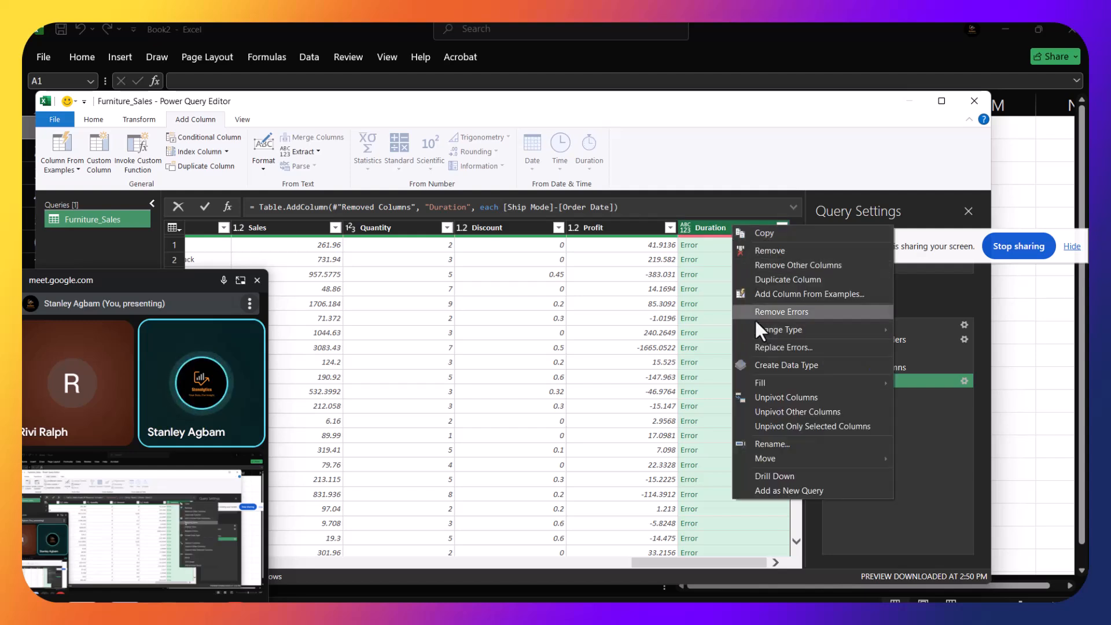
left_click(764, 251)
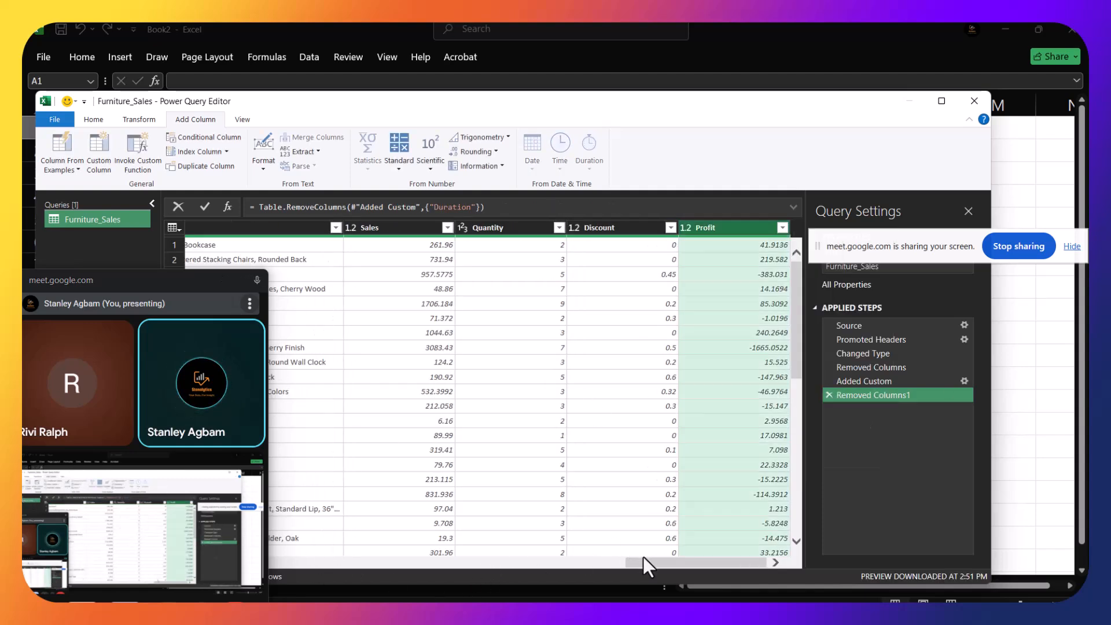
Step: Add a custom column with the default name, computed as [Ship Date]-[Order Date]
left_click_drag(643, 559, 274, 586)
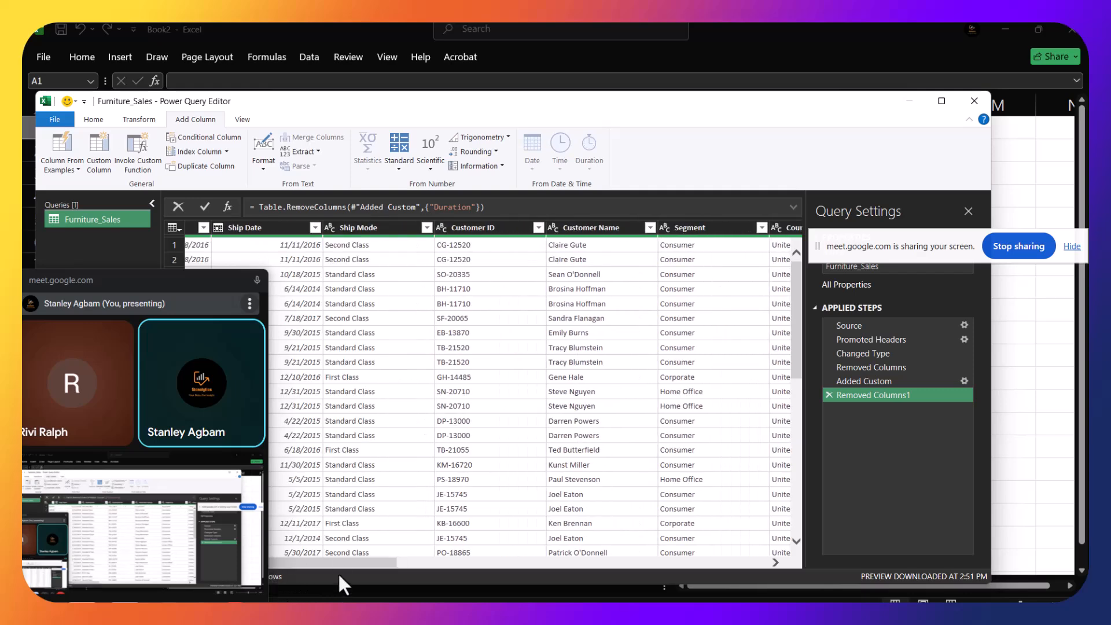
left_click_drag(337, 566, 300, 567)
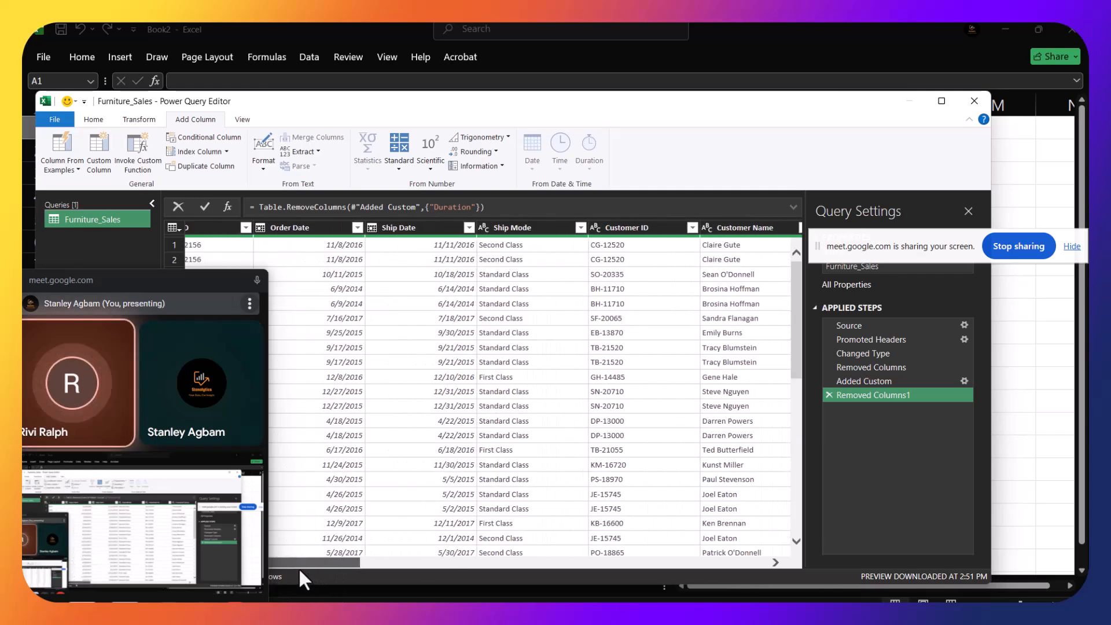
left_click_drag(318, 560, 273, 560)
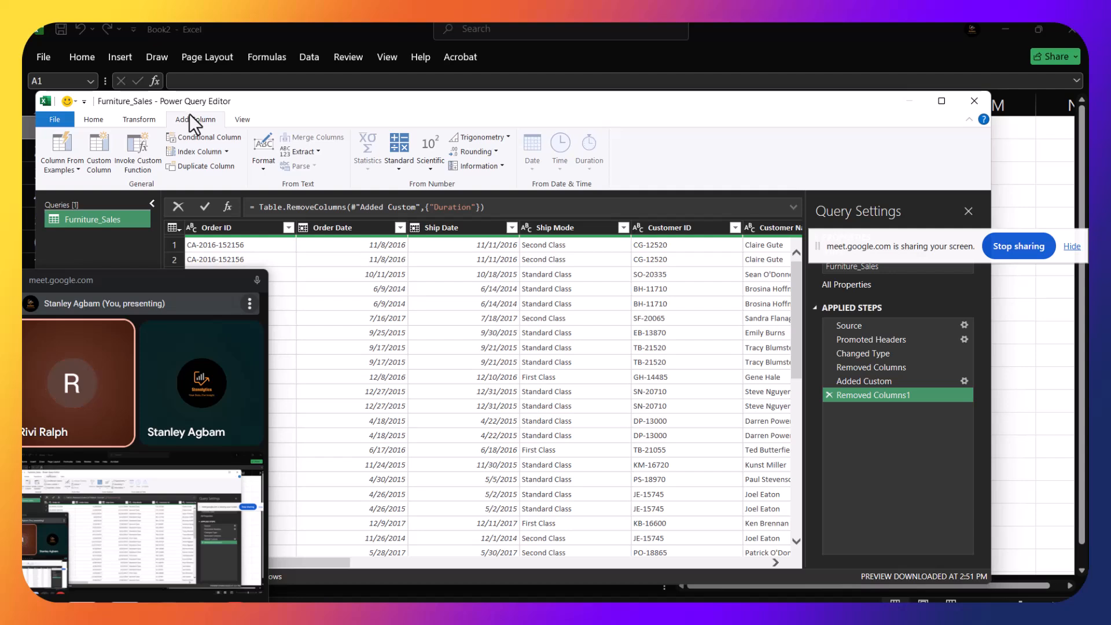
left_click(102, 153)
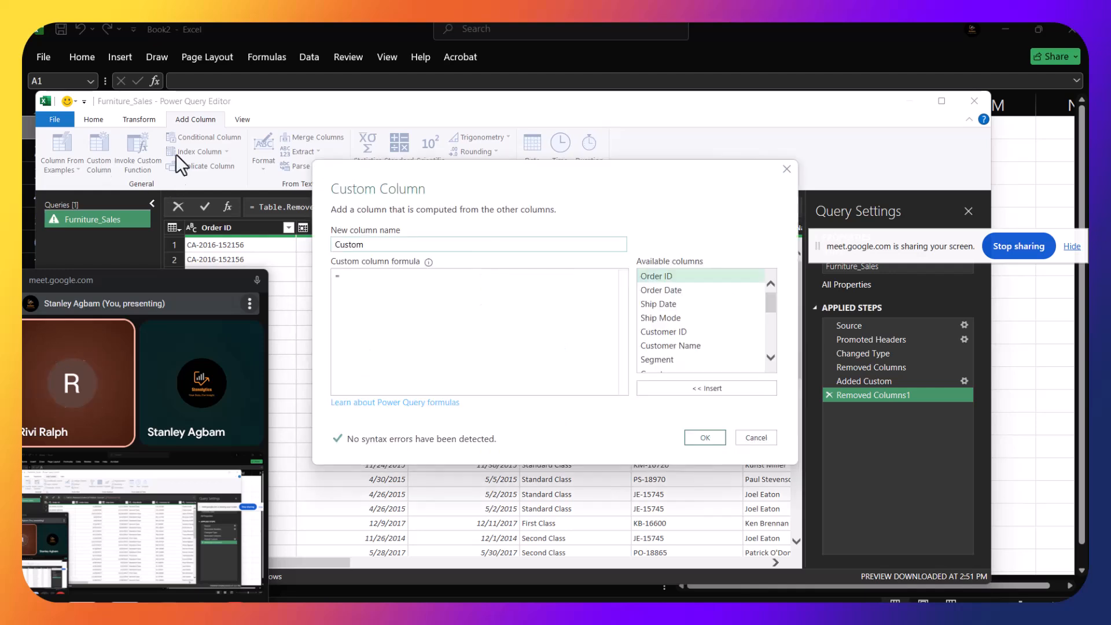
left_click(420, 287)
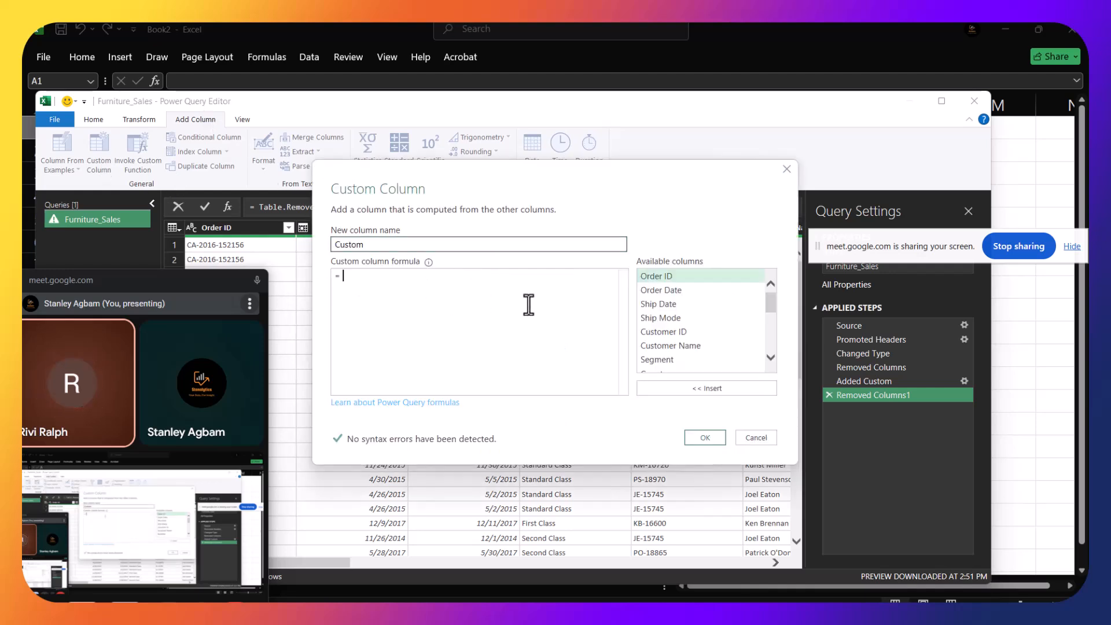
left_click(653, 304)
left_click(689, 386)
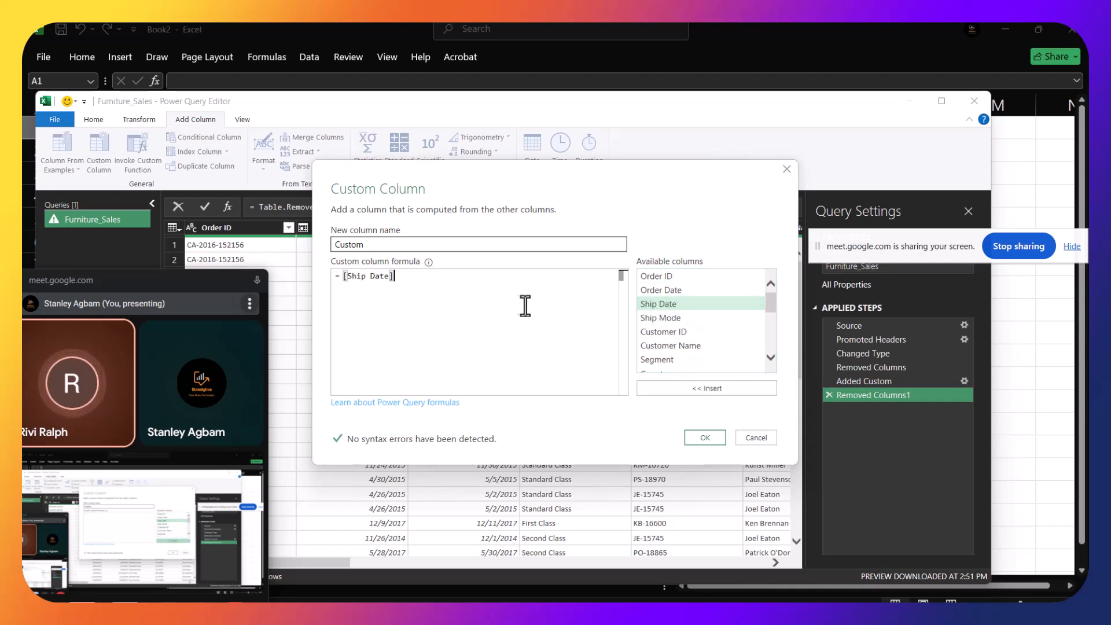
type("-")
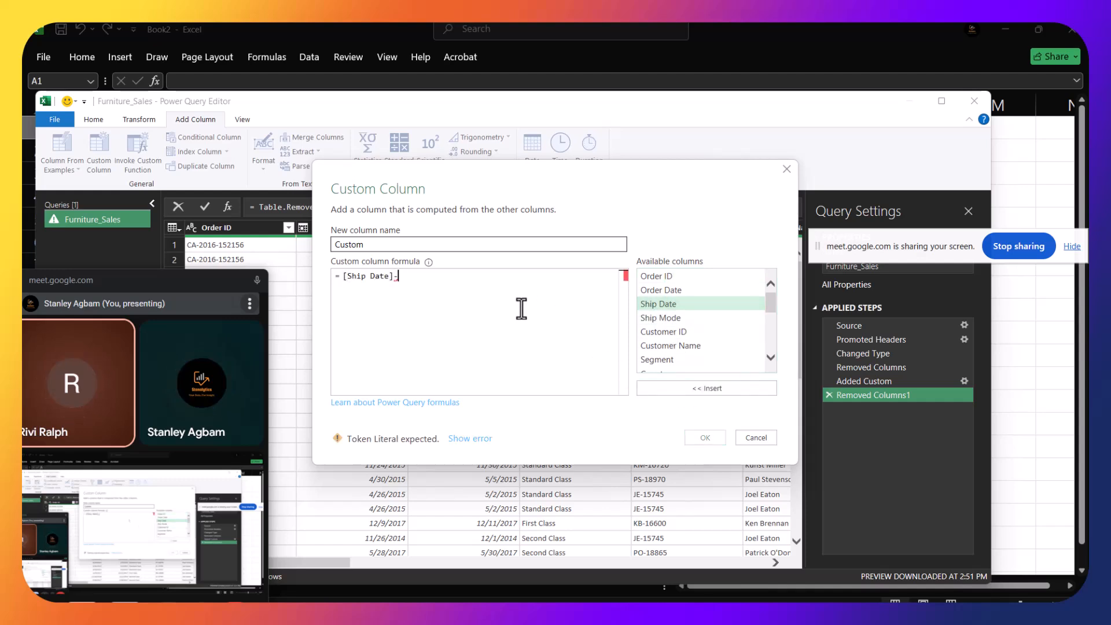
left_click(699, 290)
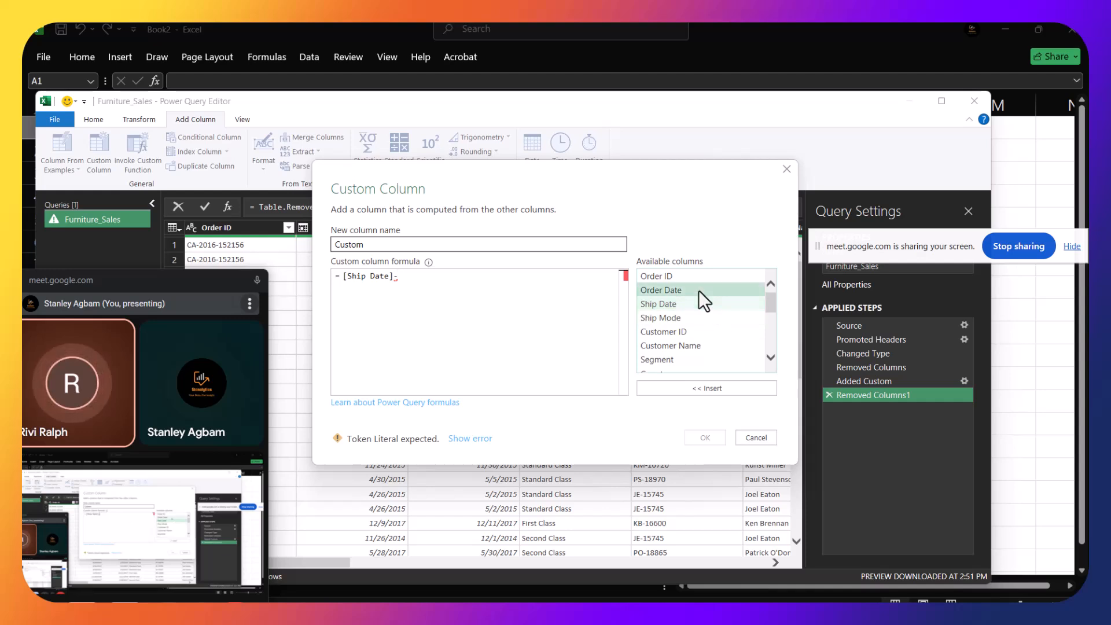
left_click(705, 390)
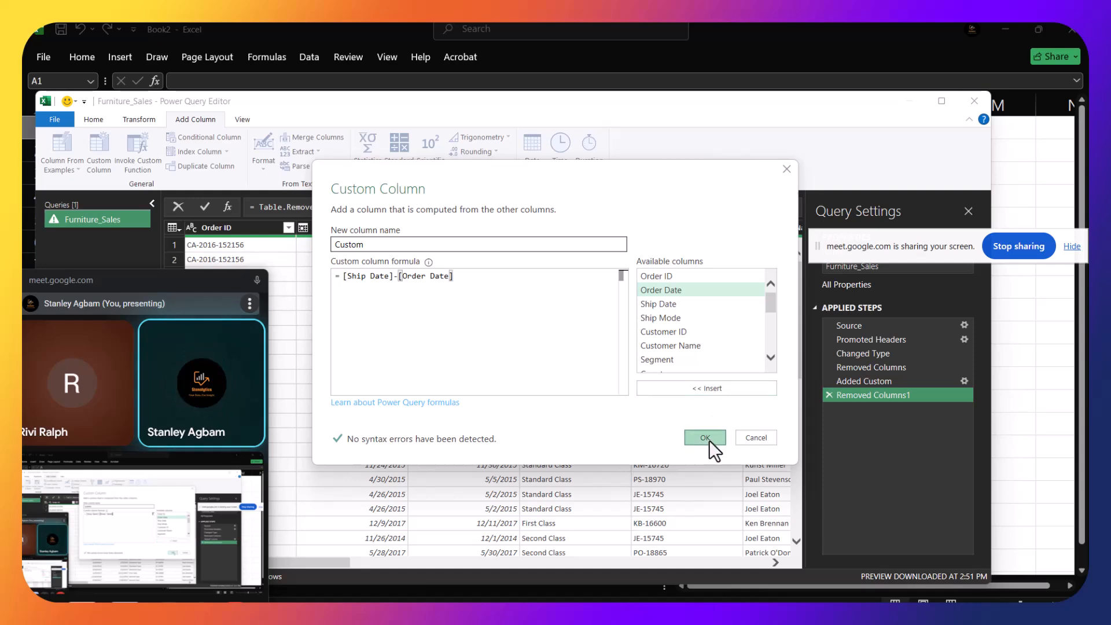
left_click(706, 439)
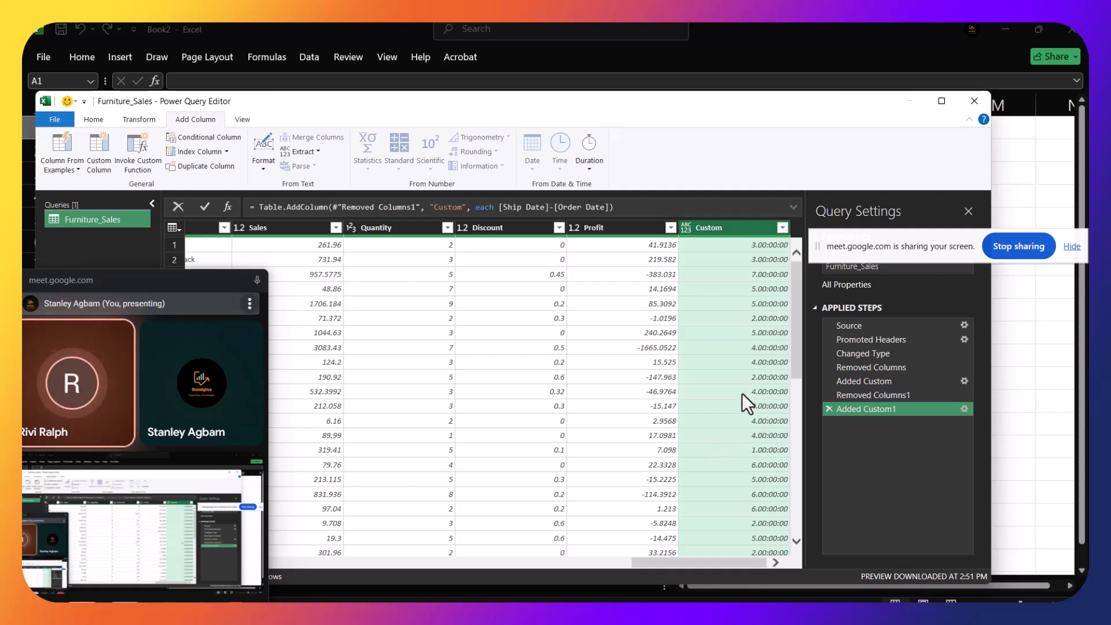
Step: Remove the custom column holding the ship-to-order date difference from the table
right_click(751, 227)
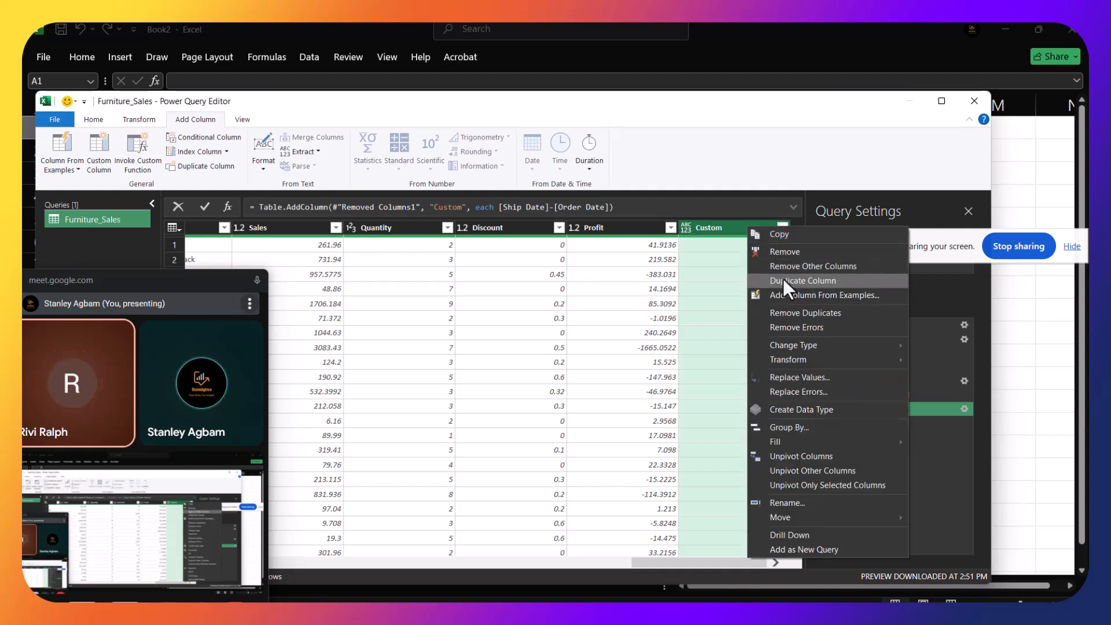
left_click(765, 251)
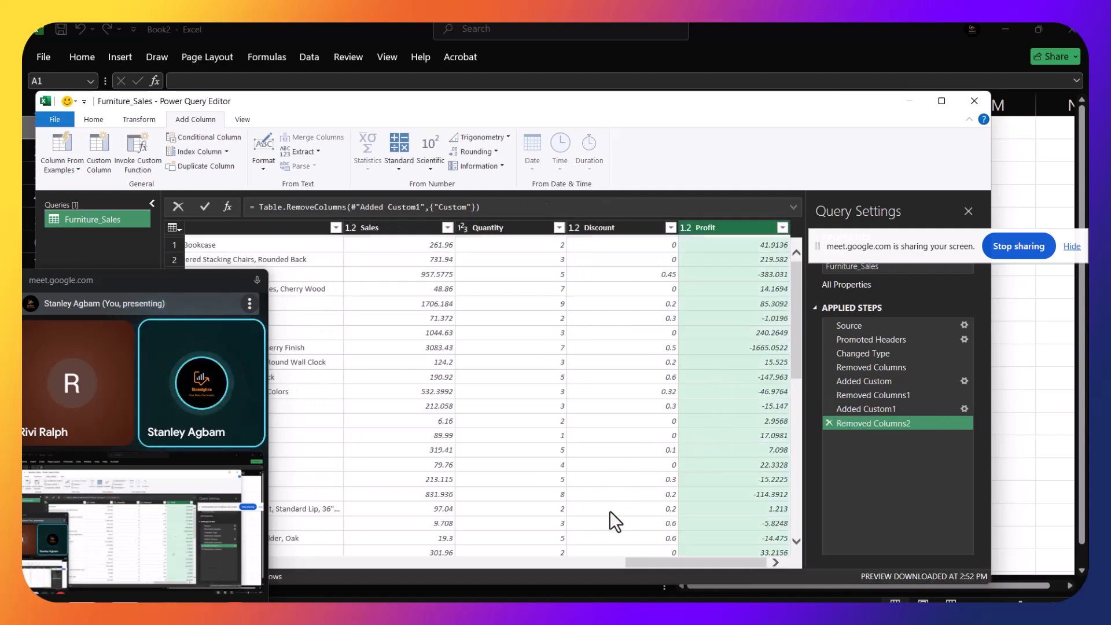
left_click_drag(648, 563, 221, 579)
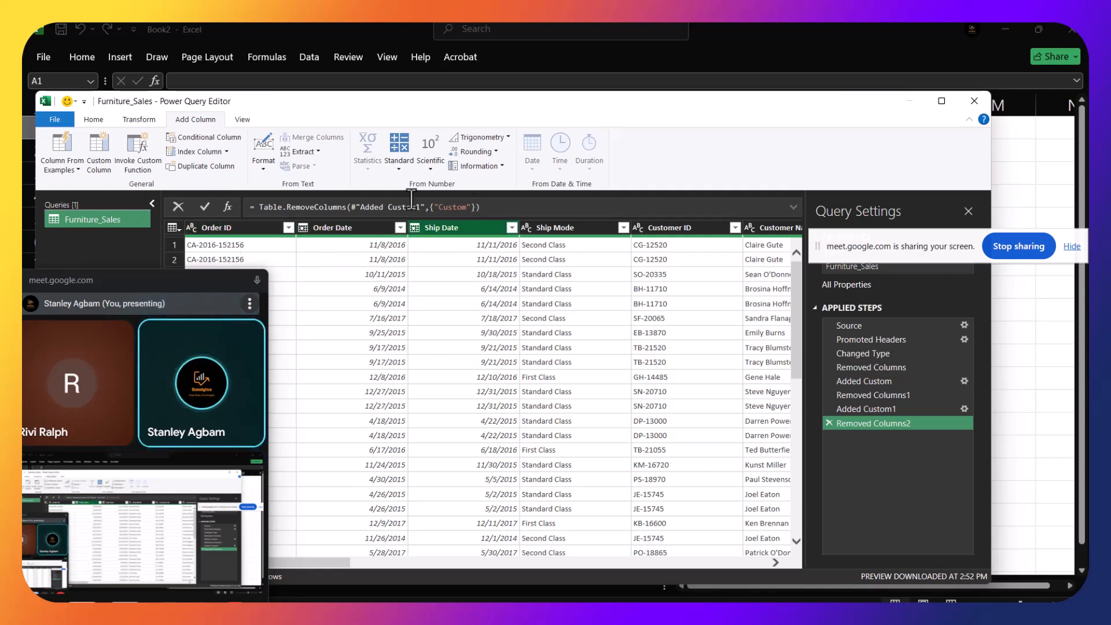
Step: Add a custom column with the default name, computed as [Ship Date]-[Order Date], to the Furniture_Sales table
left_click(98, 159)
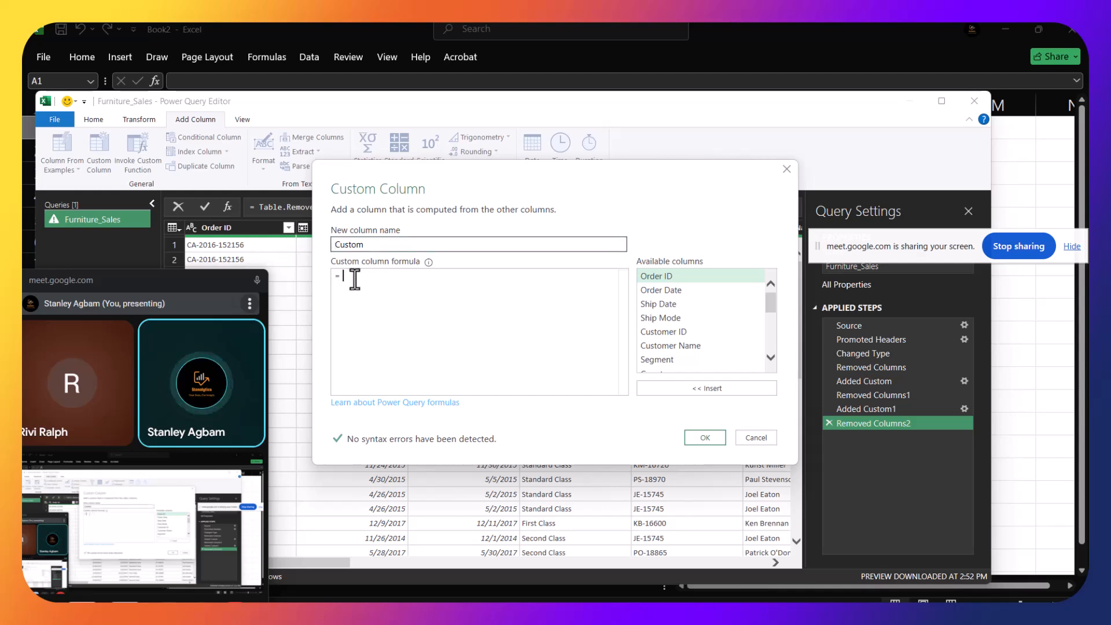
left_click(680, 302)
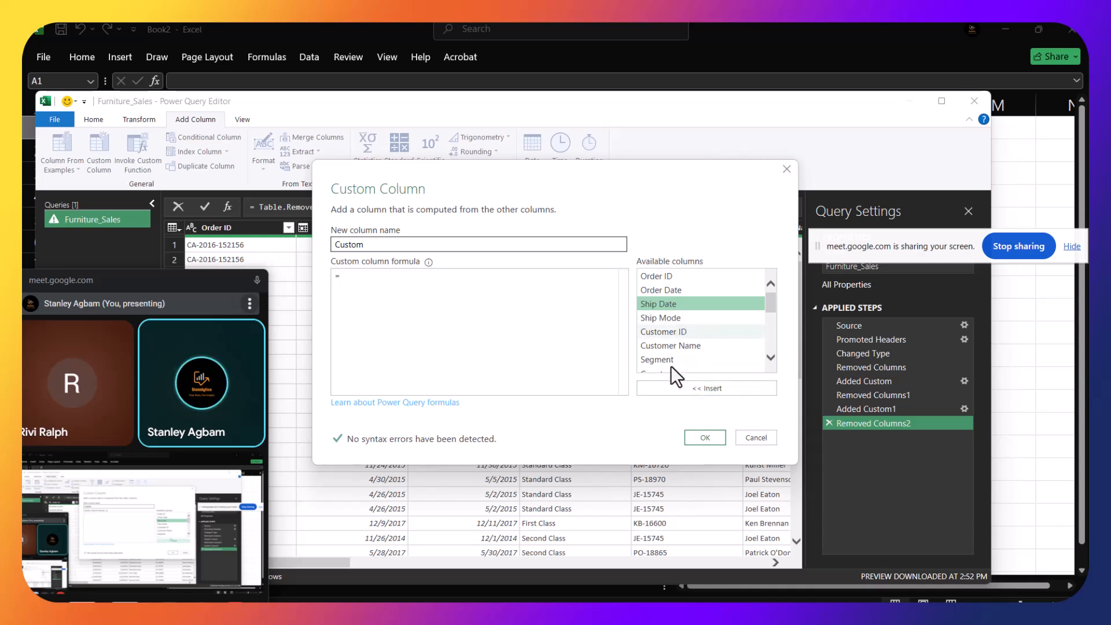
left_click(676, 386)
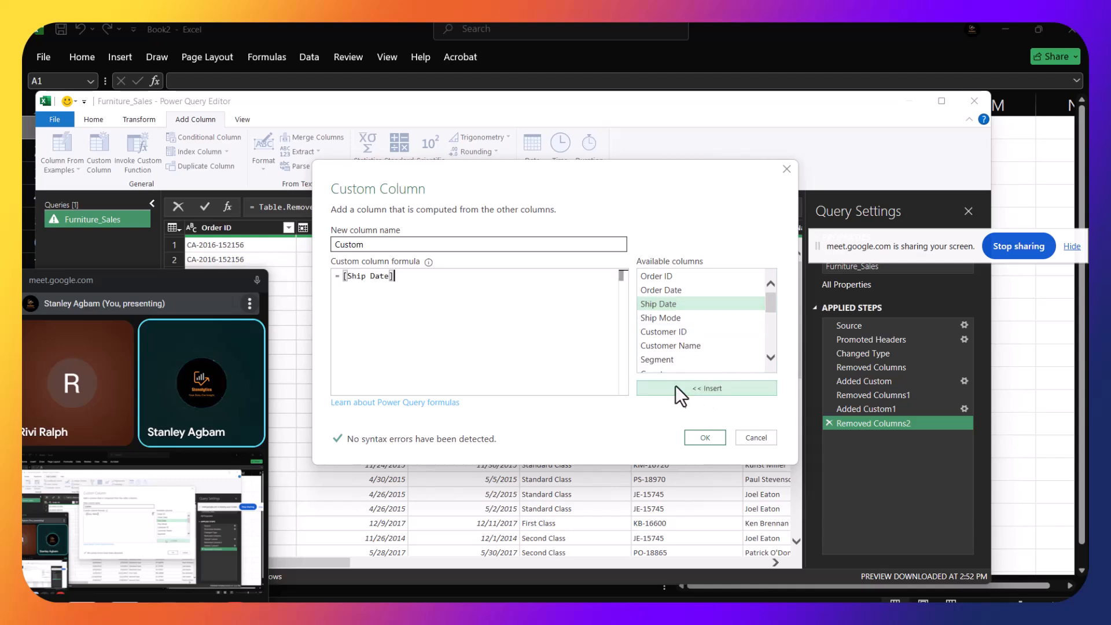
type("-")
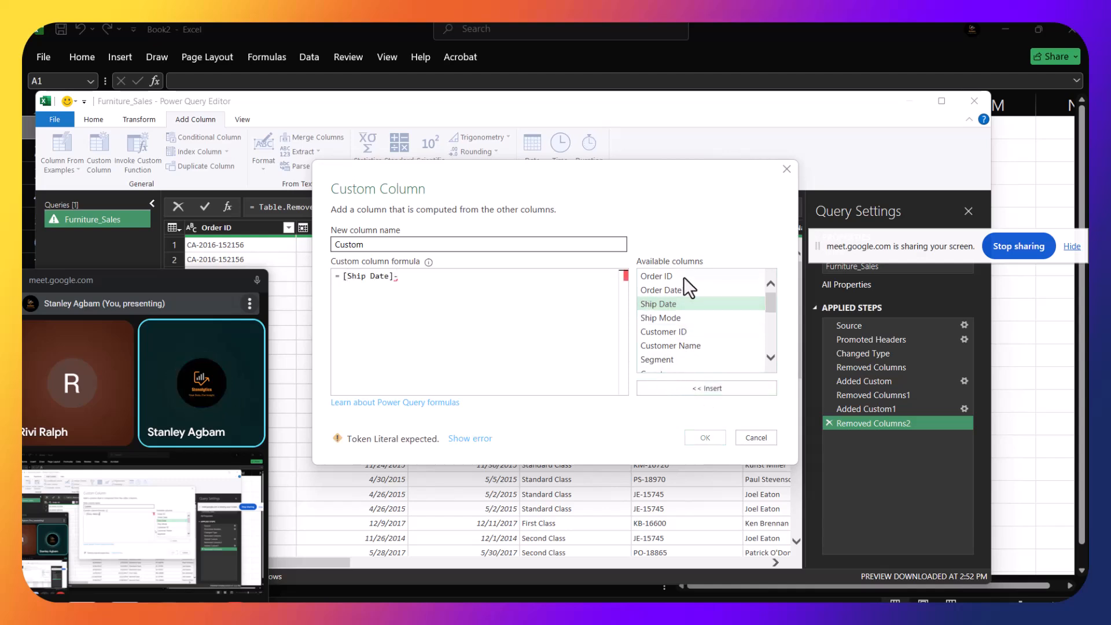
left_click(679, 293)
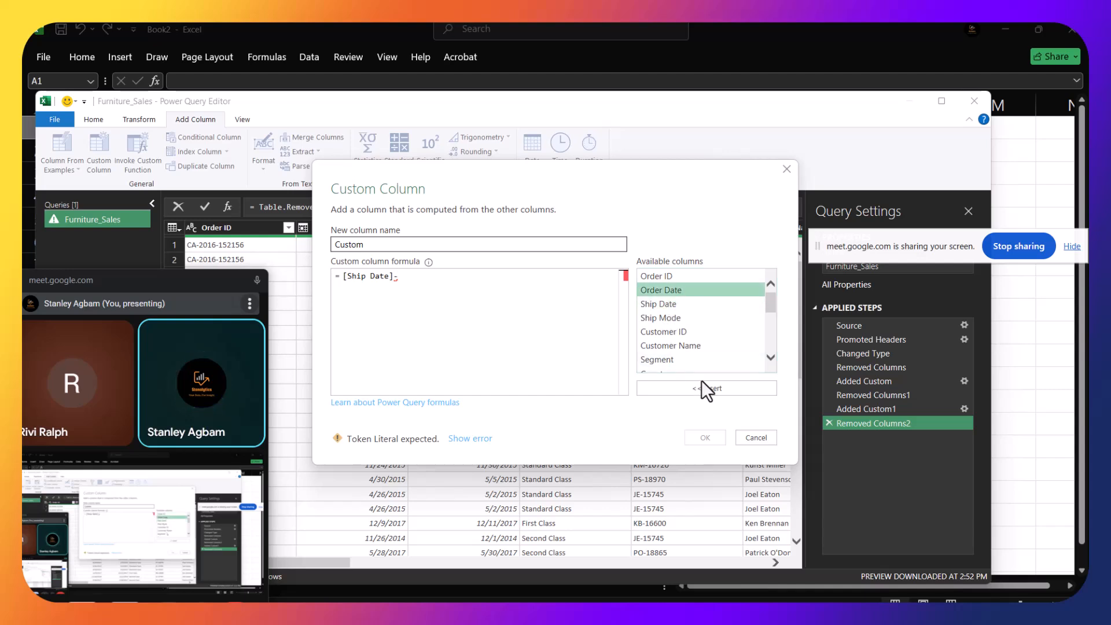
left_click(710, 393)
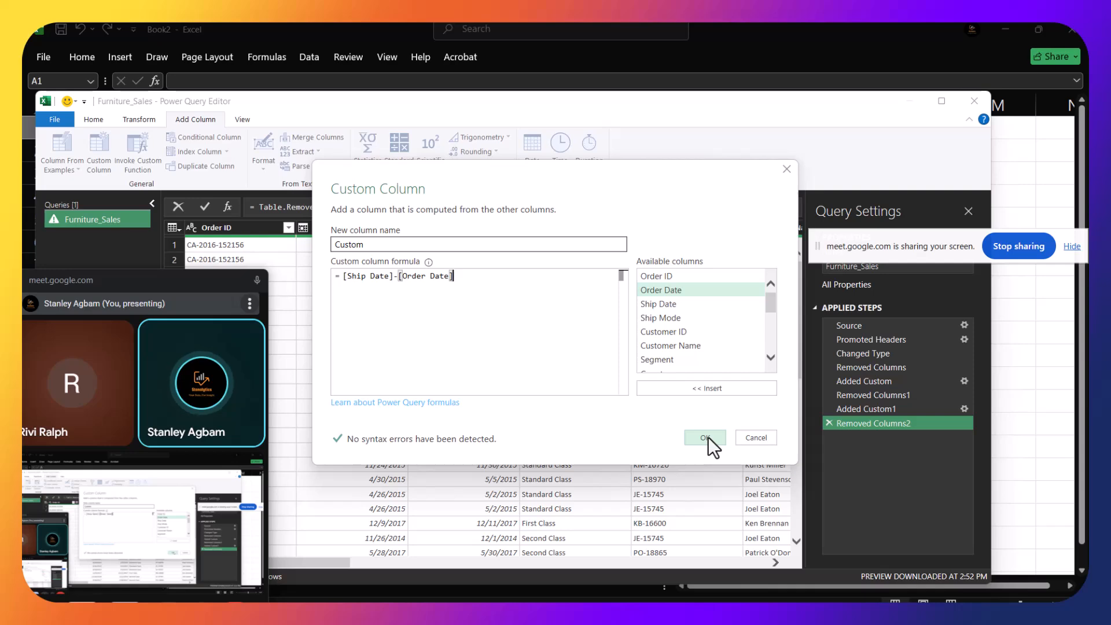
left_click(706, 437)
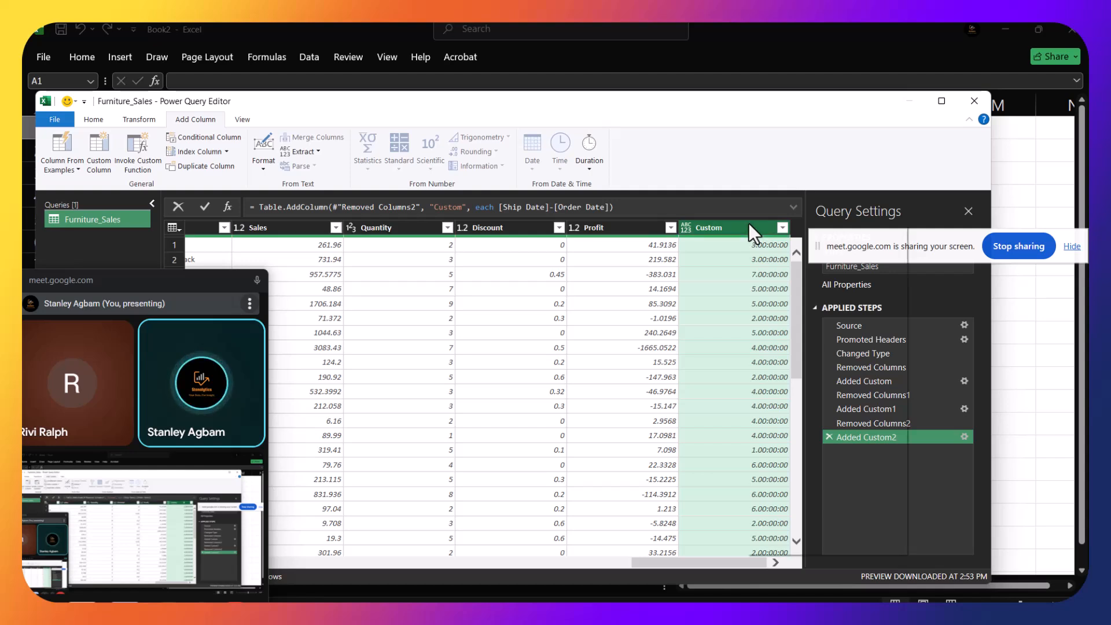
Step: Rename the new Custom column as Duration
right_click(749, 223)
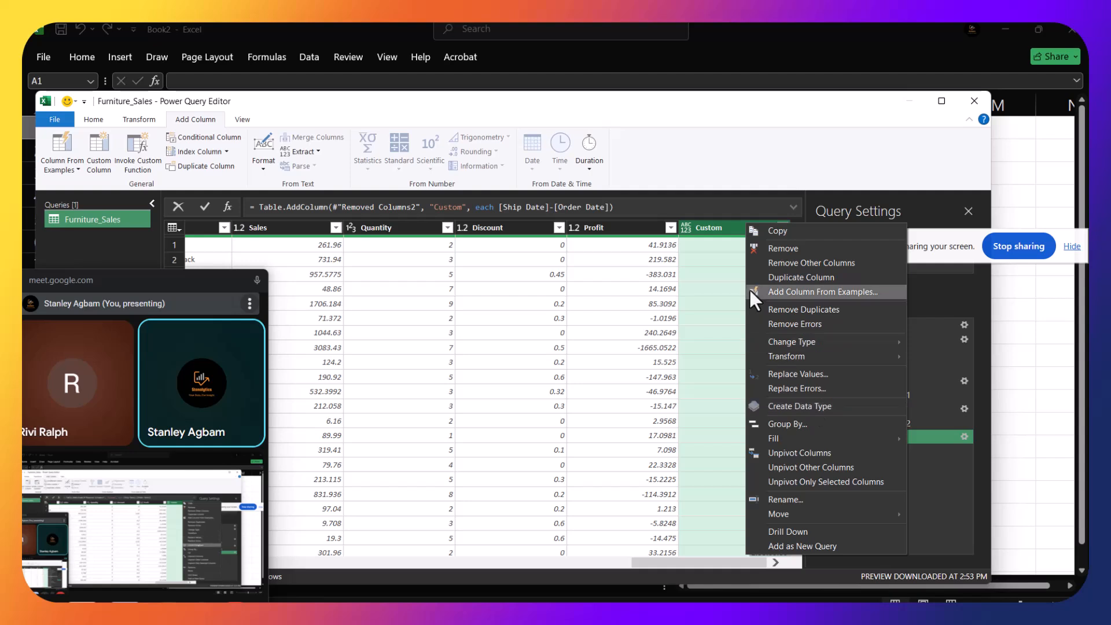
left_click(800, 500)
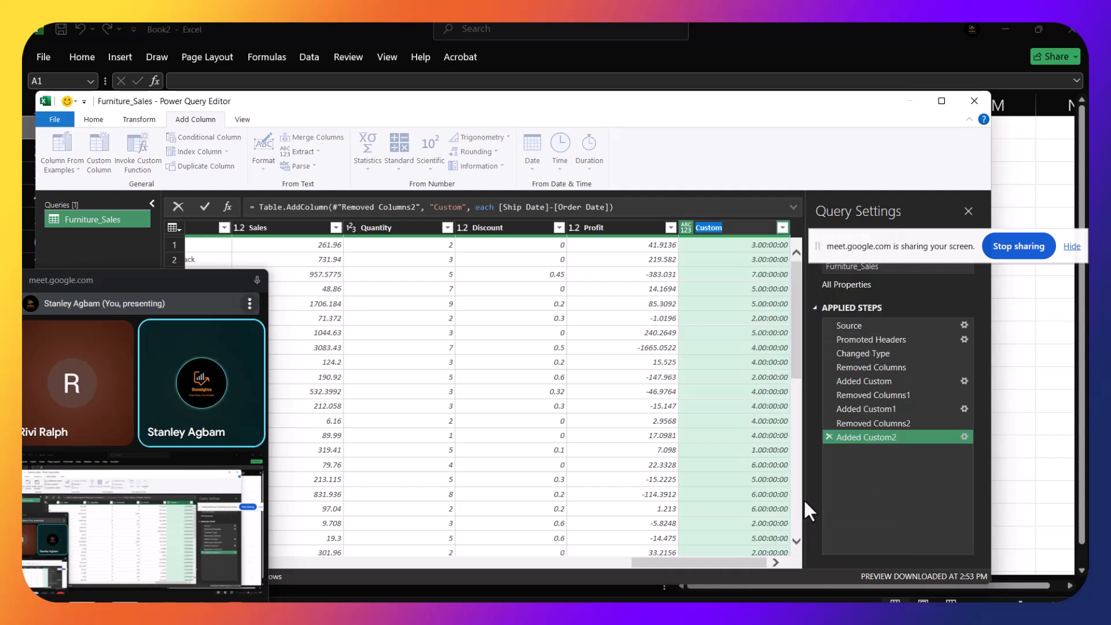
type("Du")
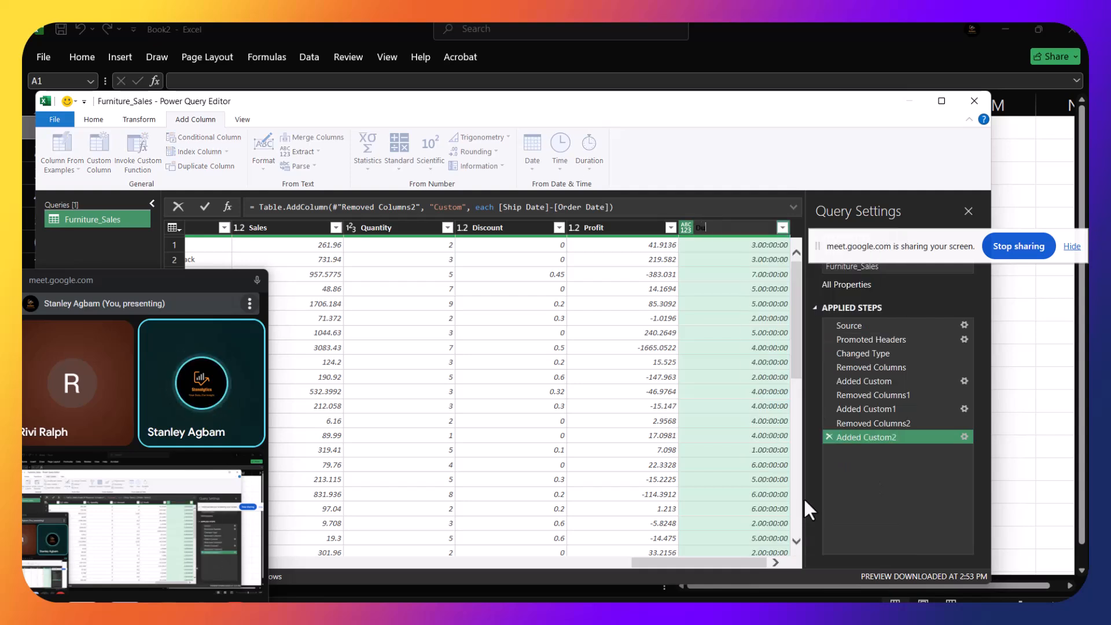
type("ration")
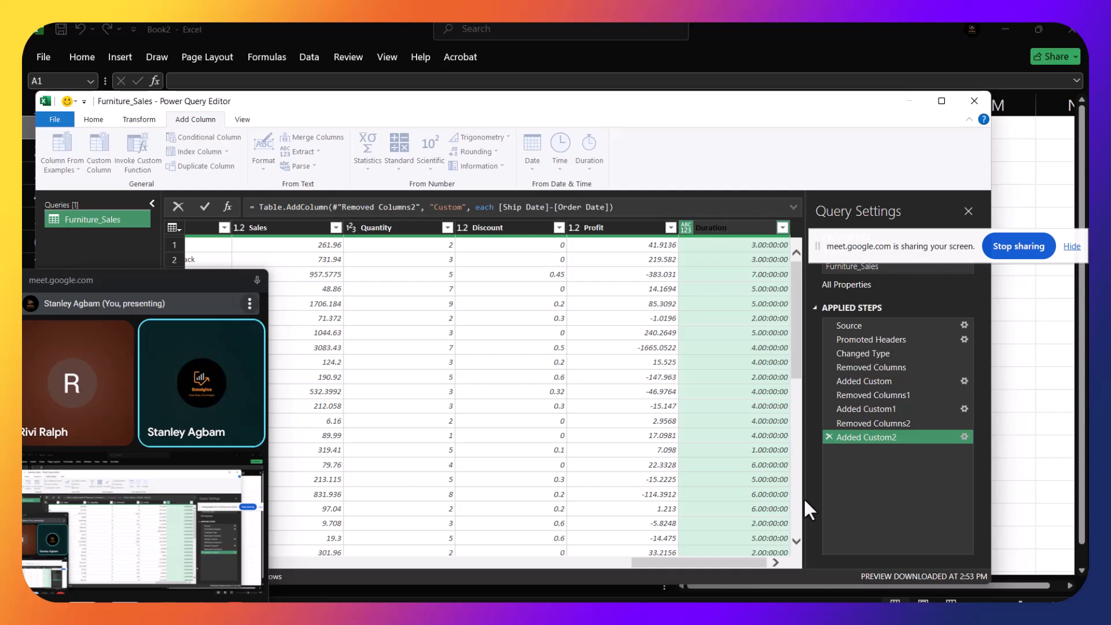
key("Return")
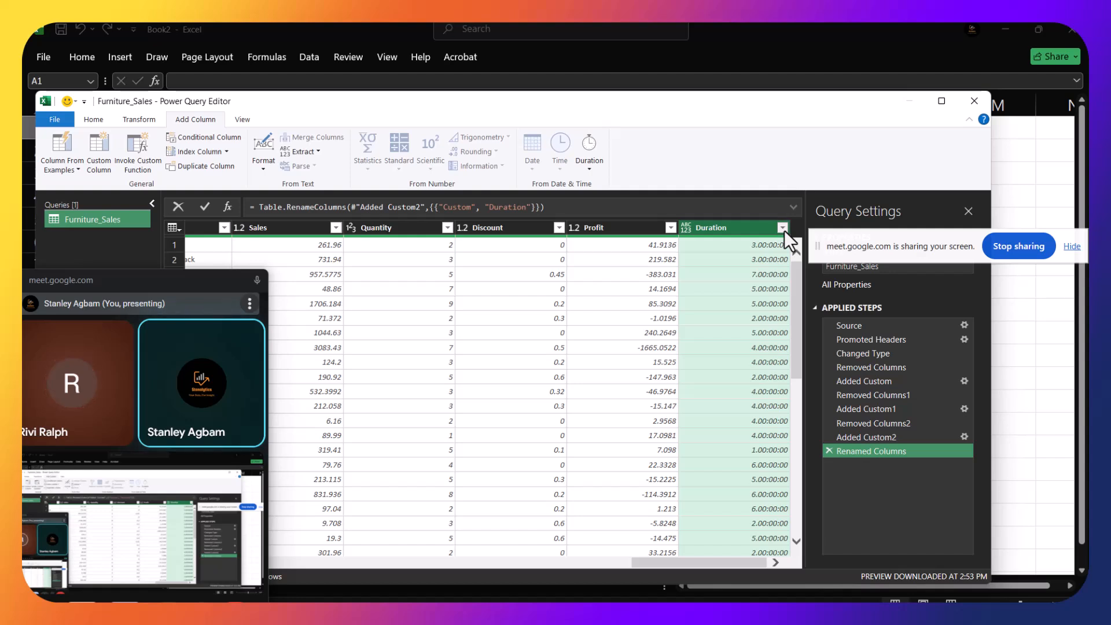
left_click(782, 229)
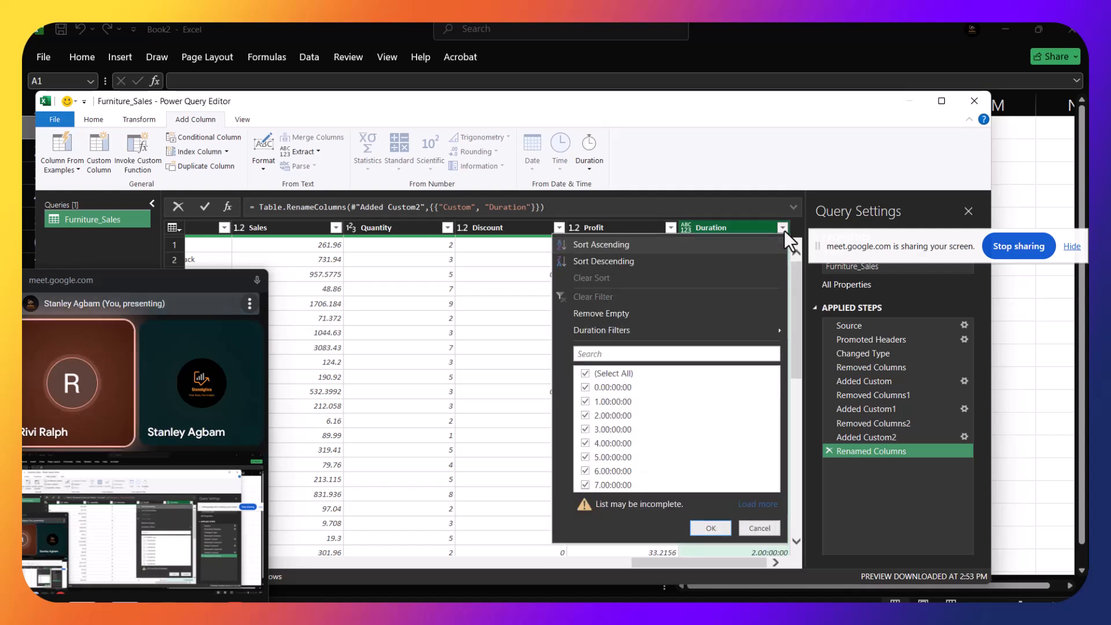
left_click(783, 230)
right_click(757, 222)
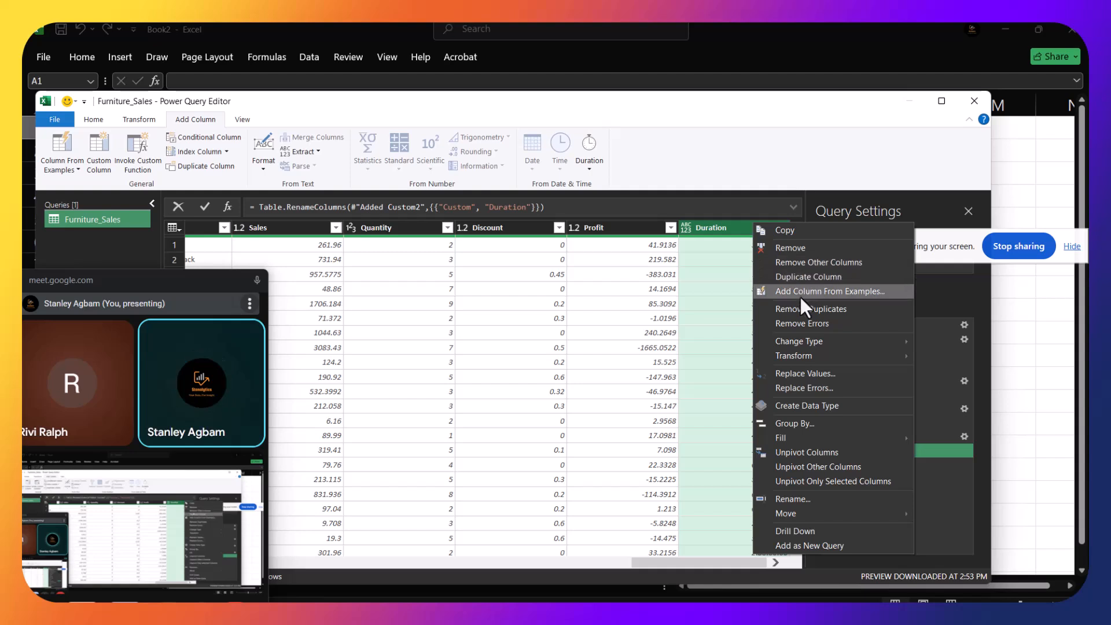
mouse_move(838, 344)
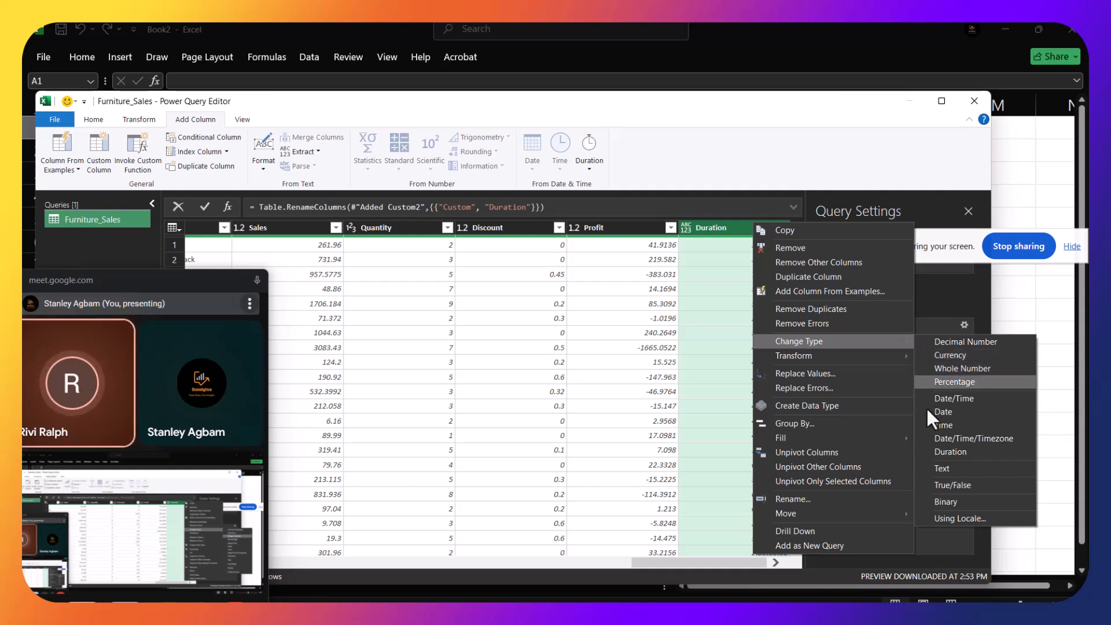
left_click(815, 150)
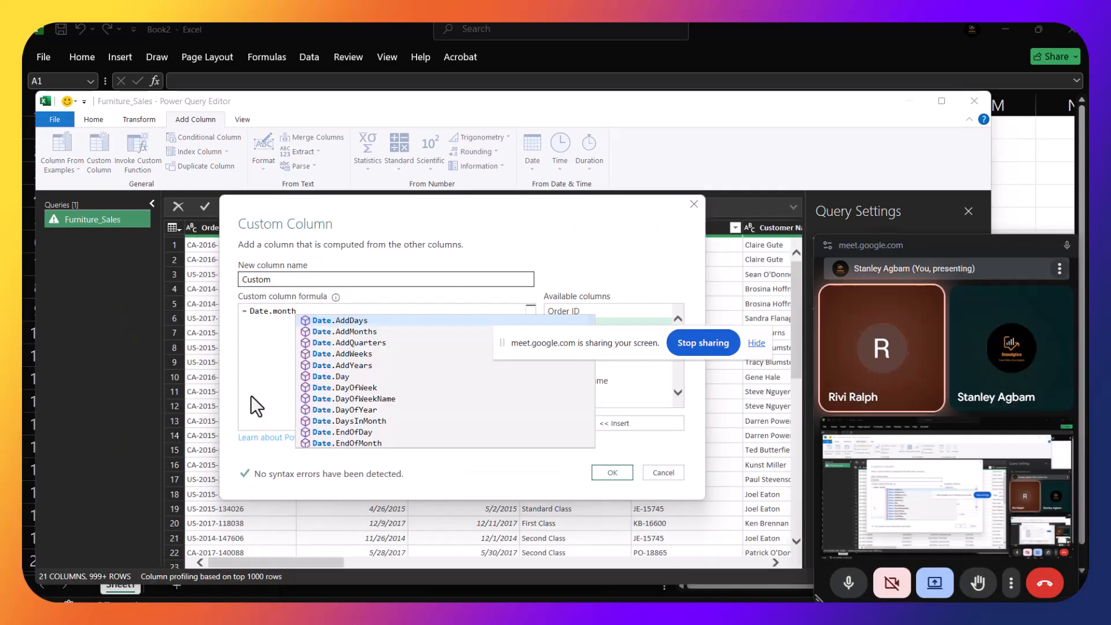
Step: Try to add a custom column with the default name and the formula Date.month([Order_Date])
left_click(251, 396)
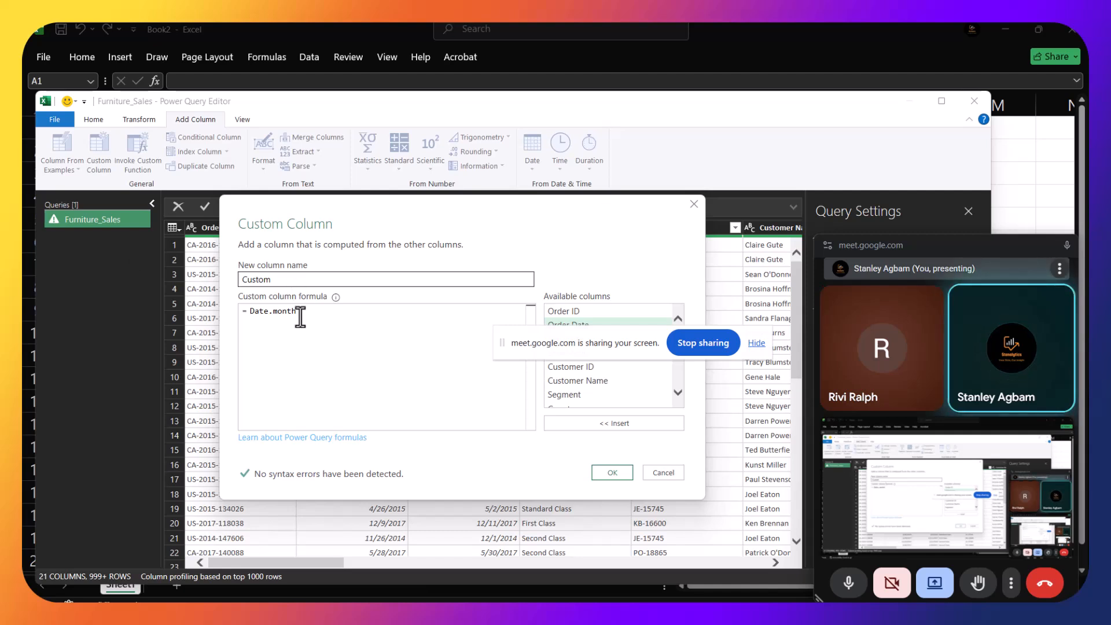
type("(")
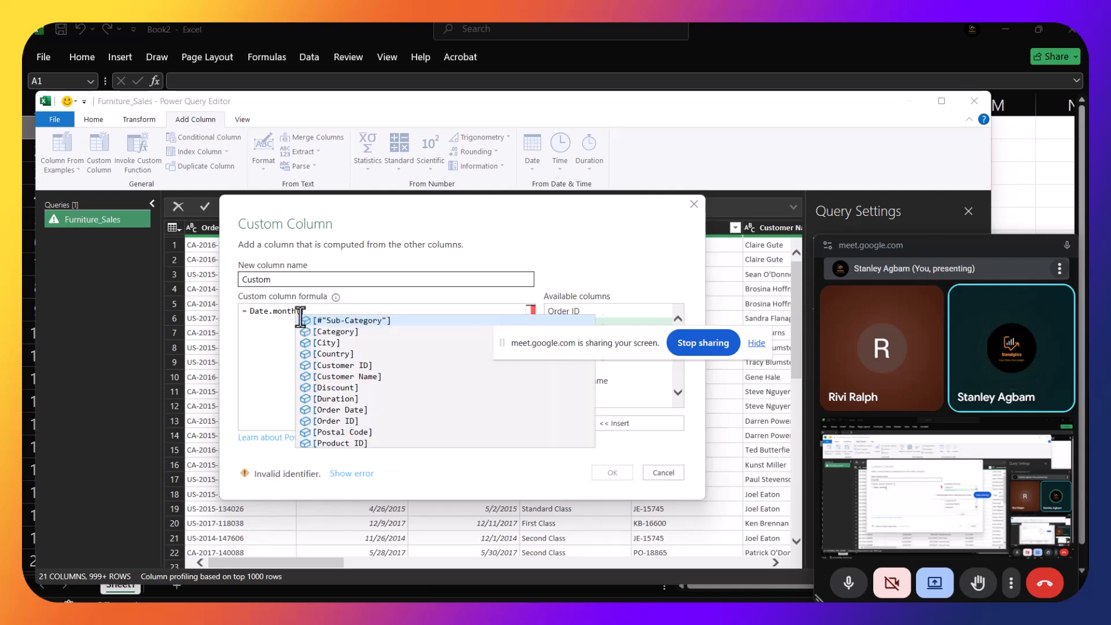
type("[Order ")
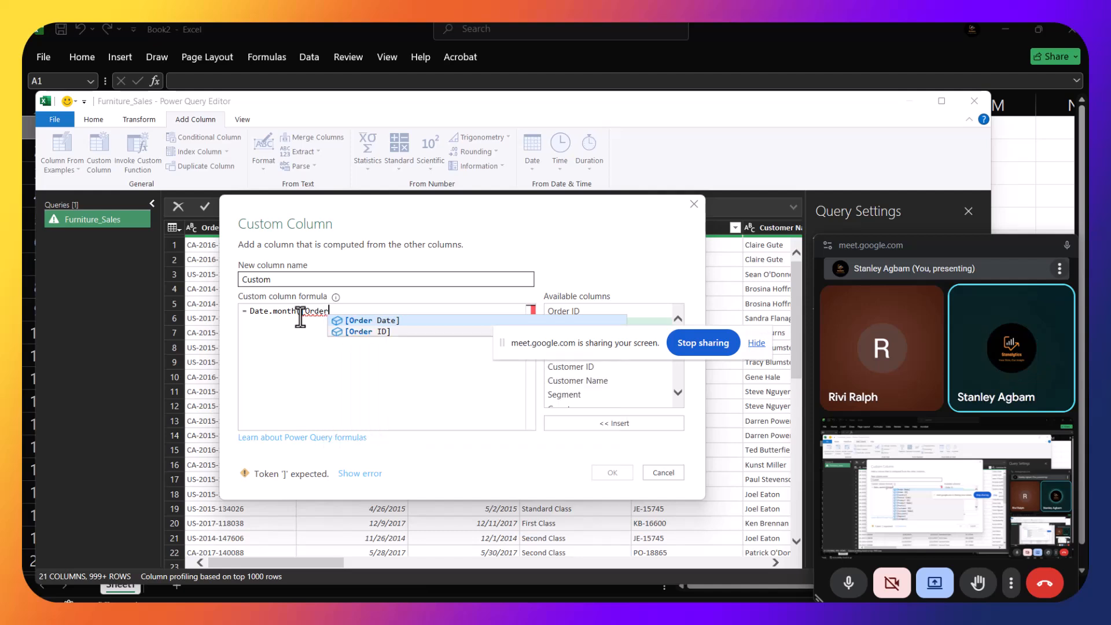
type("_Date")
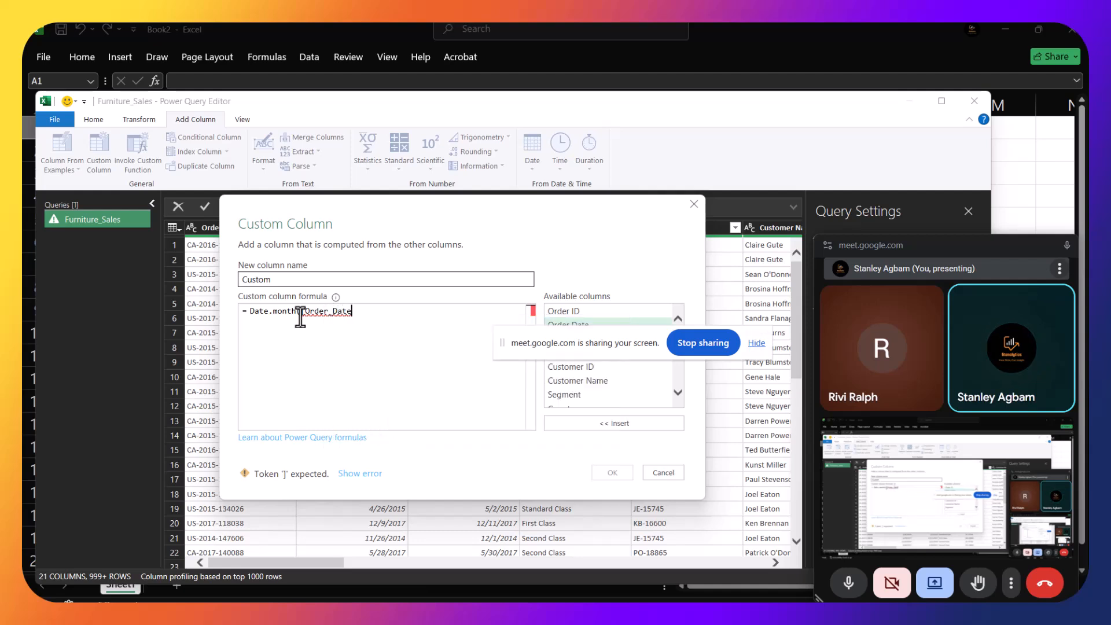
type("])")
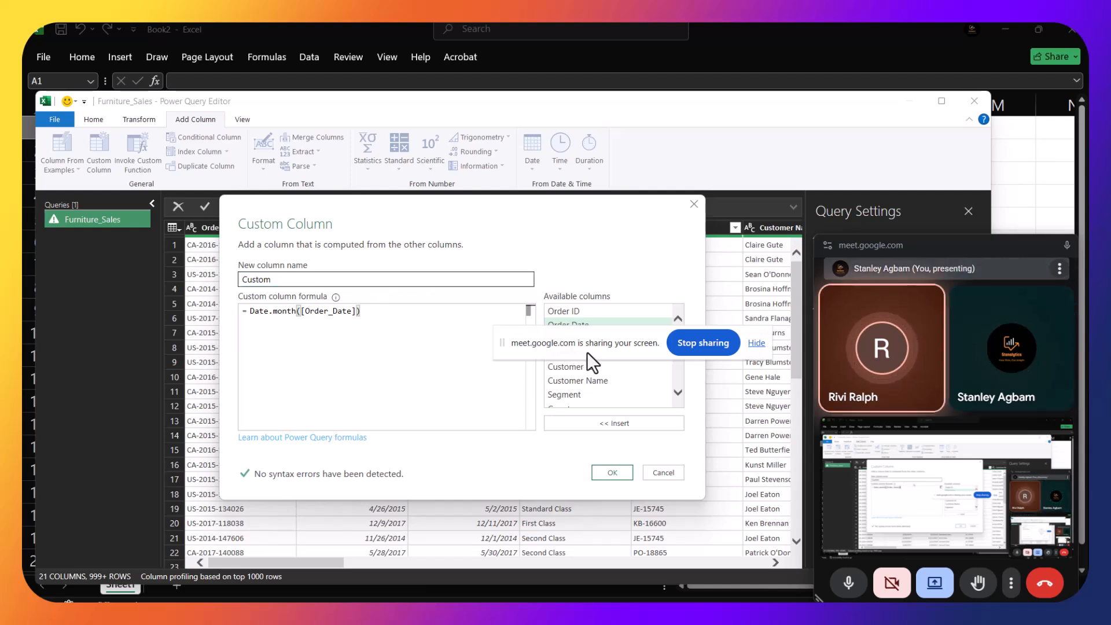
left_click(611, 473)
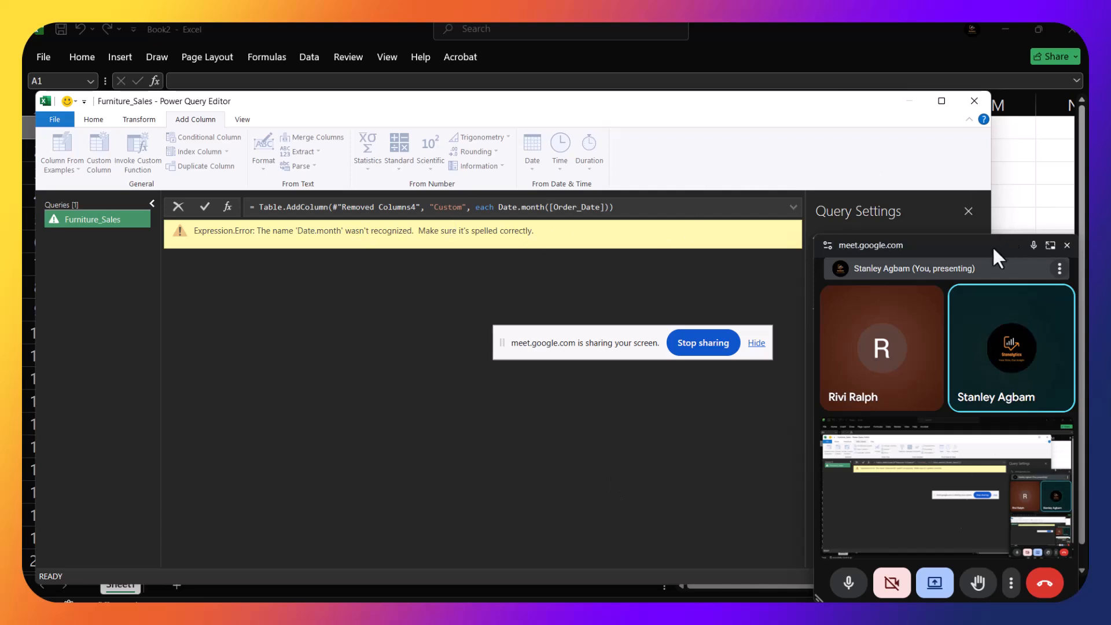
Step: Uncover the applied steps list and delete the step that added the Date.month custom column
left_click_drag(978, 252, 520, 312)
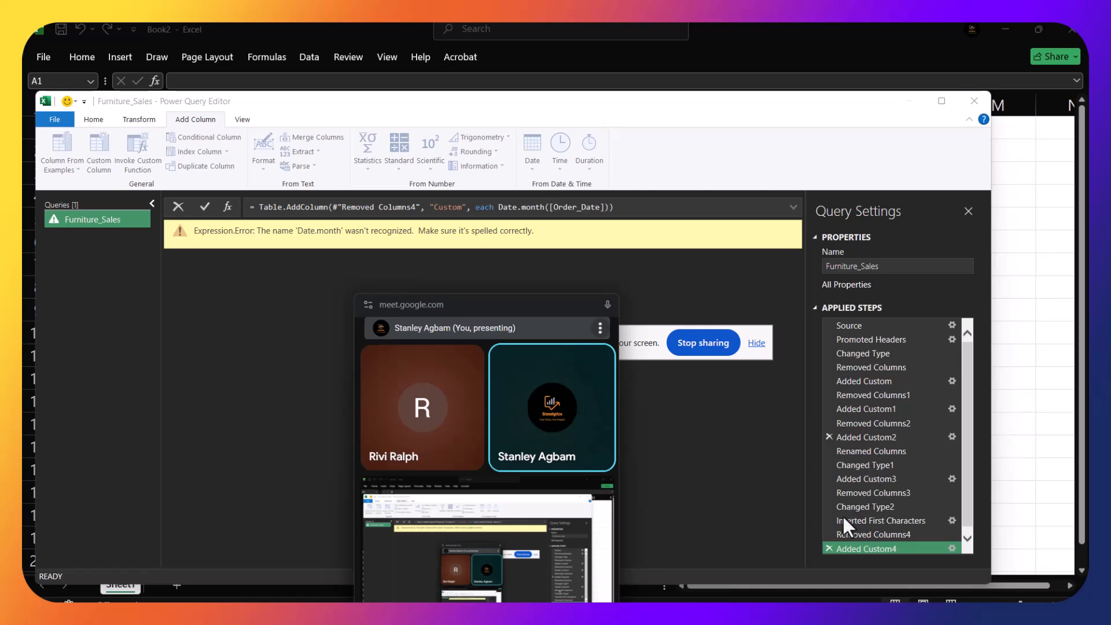
left_click(829, 548)
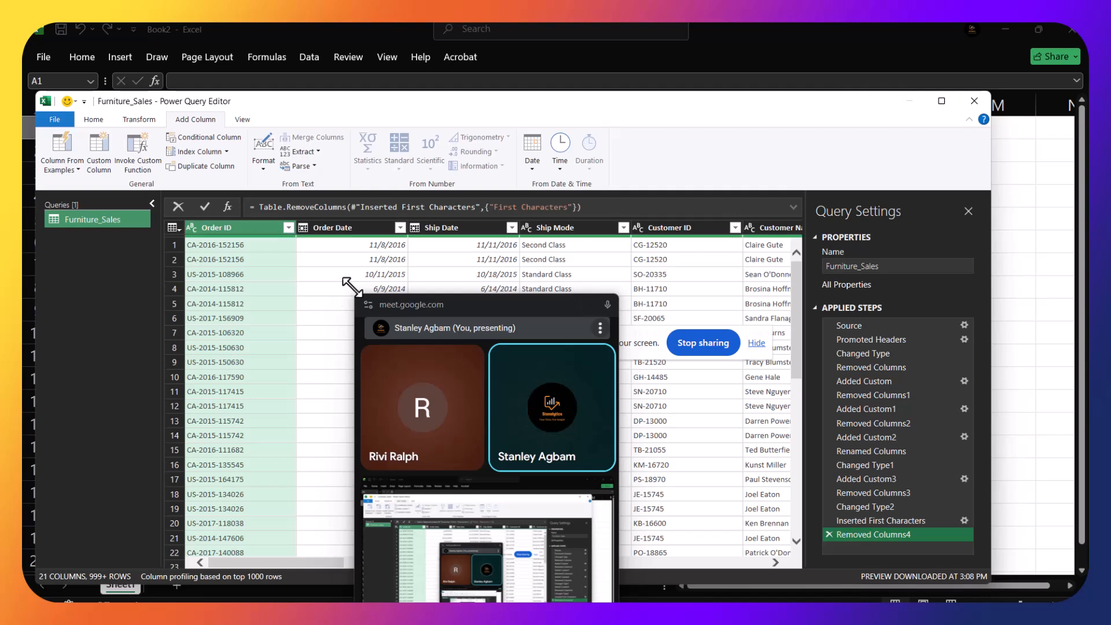
Step: Rename the Order Date column as "Order _Date"
left_click(401, 228)
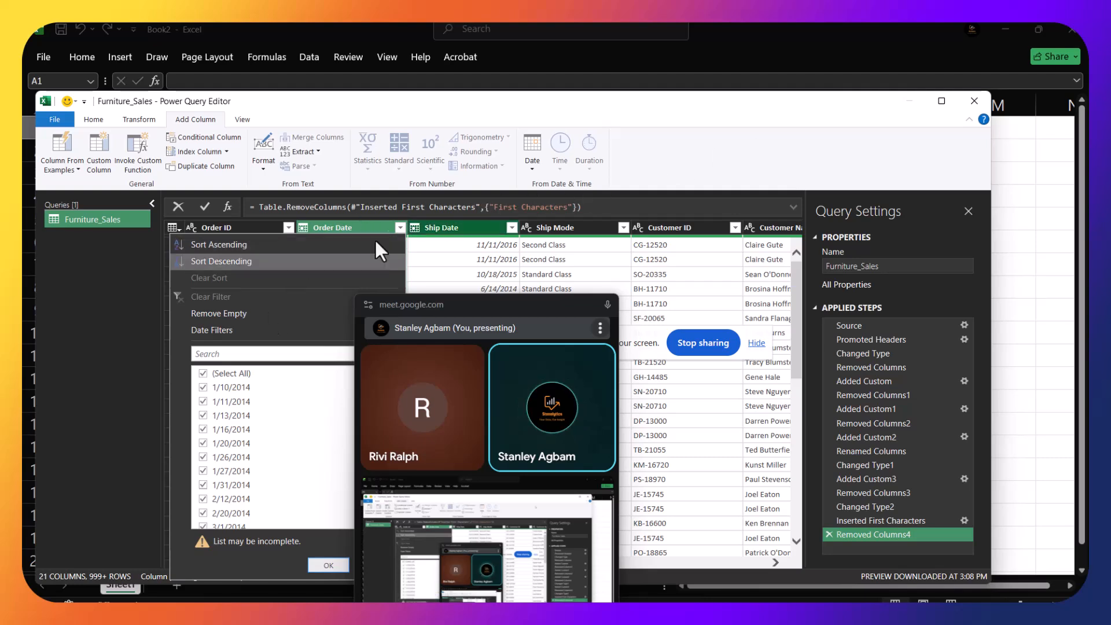
left_click(350, 224)
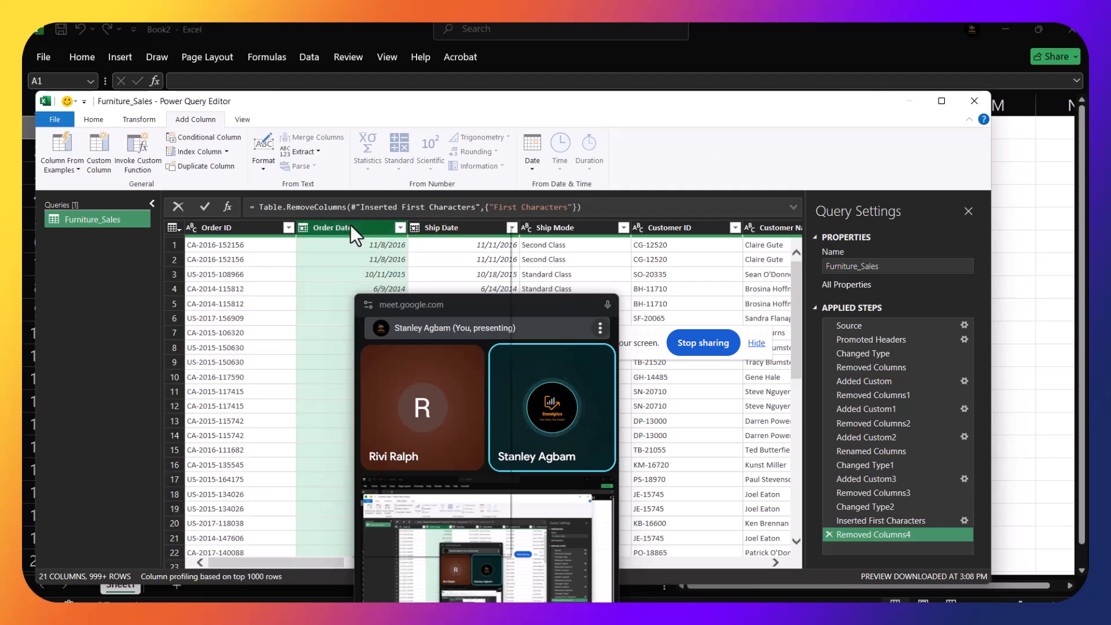
right_click(349, 226)
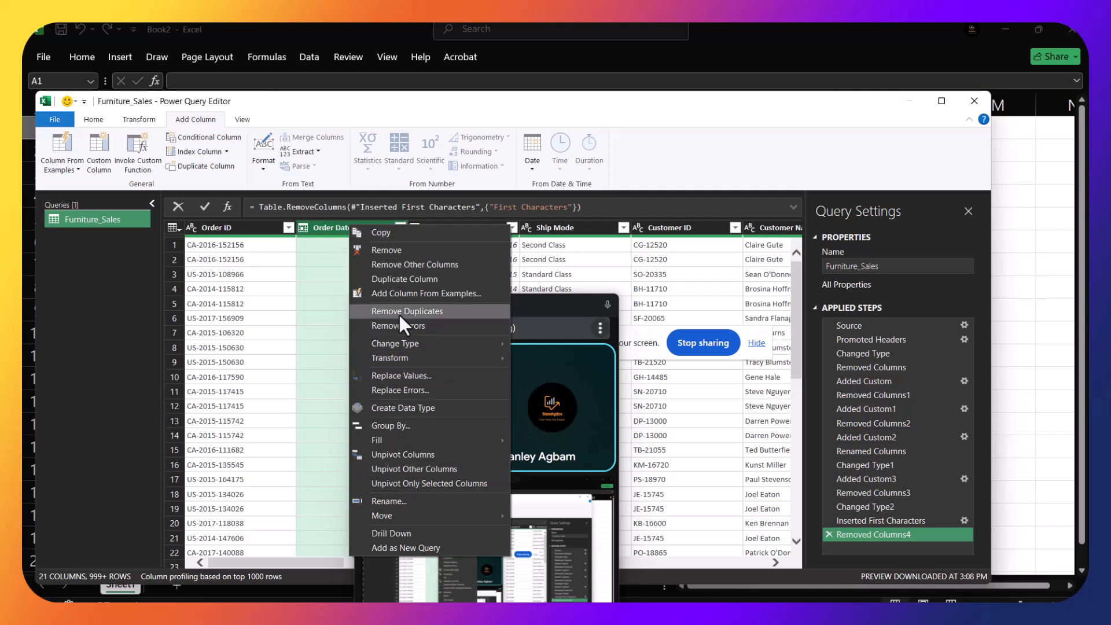
left_click(389, 500)
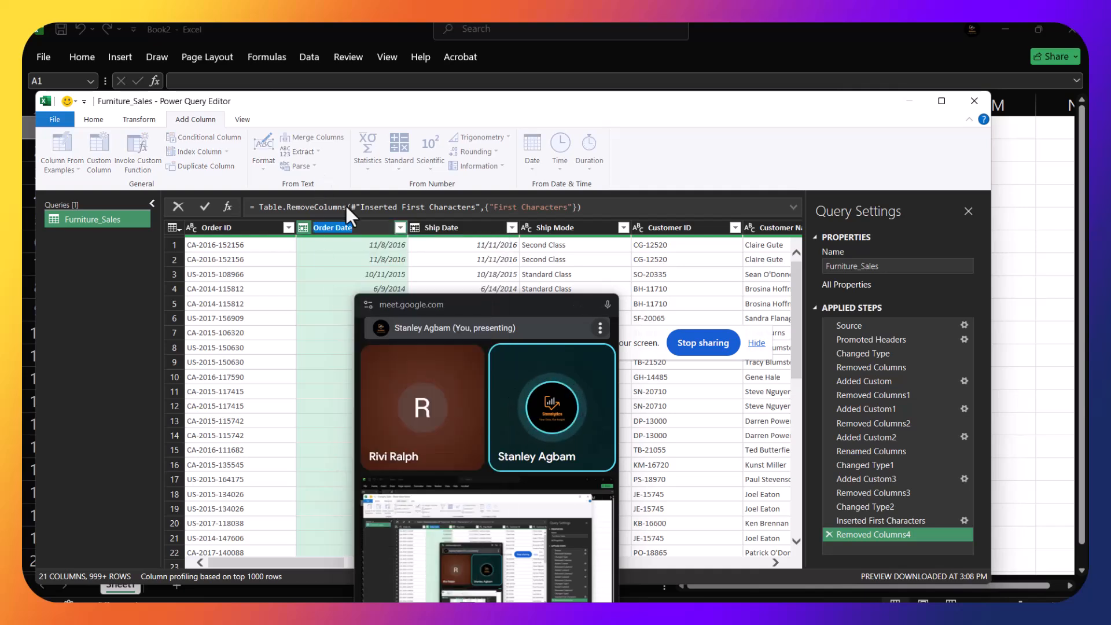
left_click(334, 227)
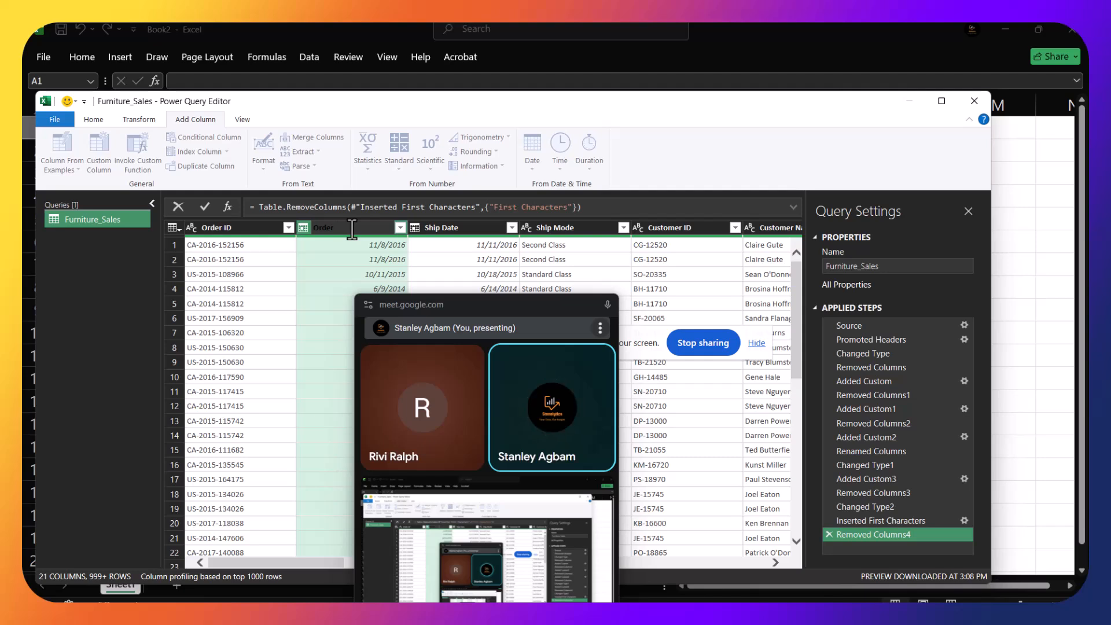
type("Date")
key("Return")
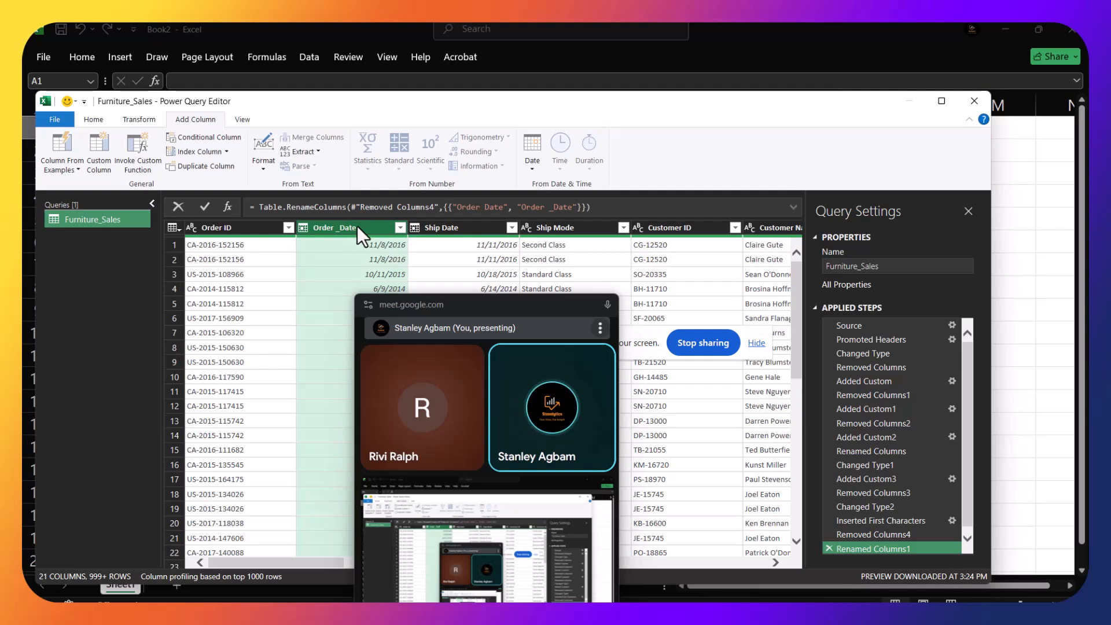
Step: Retype the initial O in the "Order _Date" column name
double_click(360, 227)
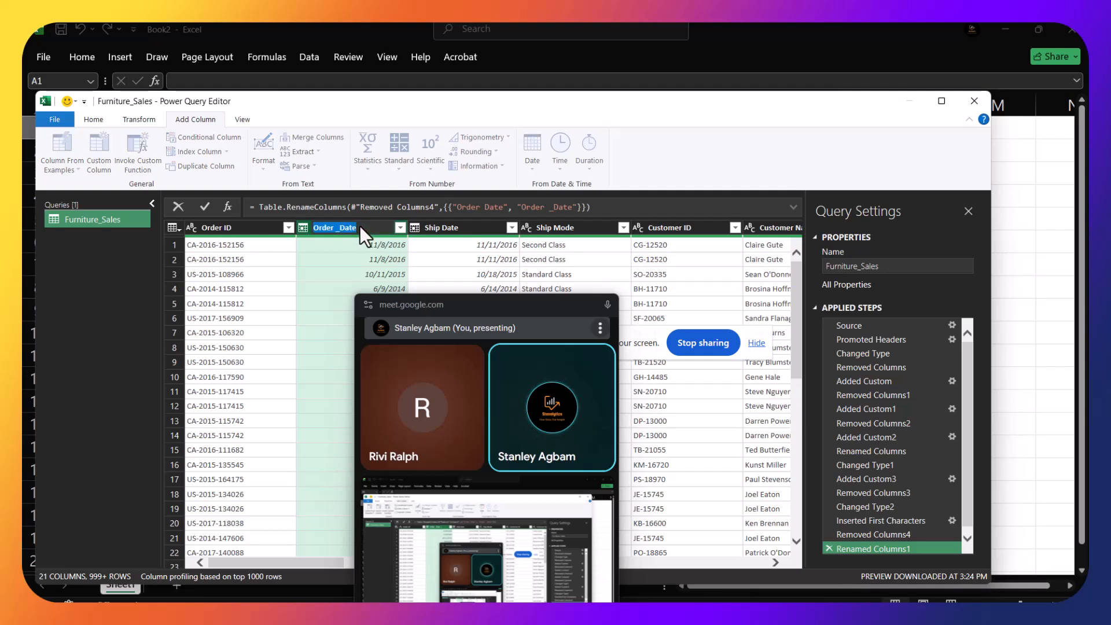
left_click(319, 226)
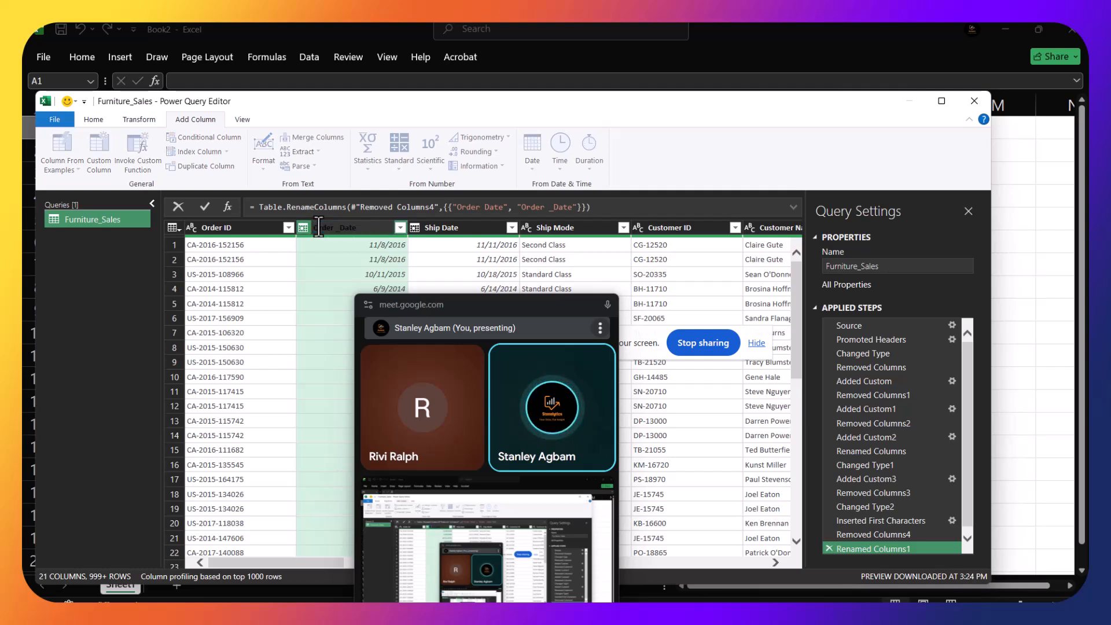
key("BackSpace")
type("O")
key("Return")
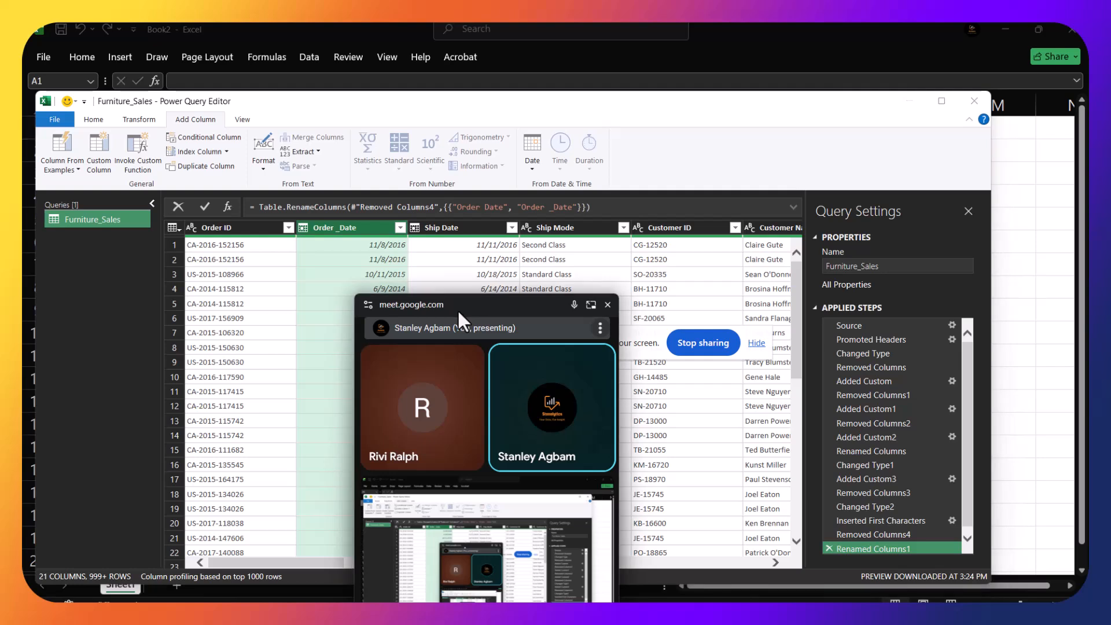
left_click_drag(463, 306, 576, 287)
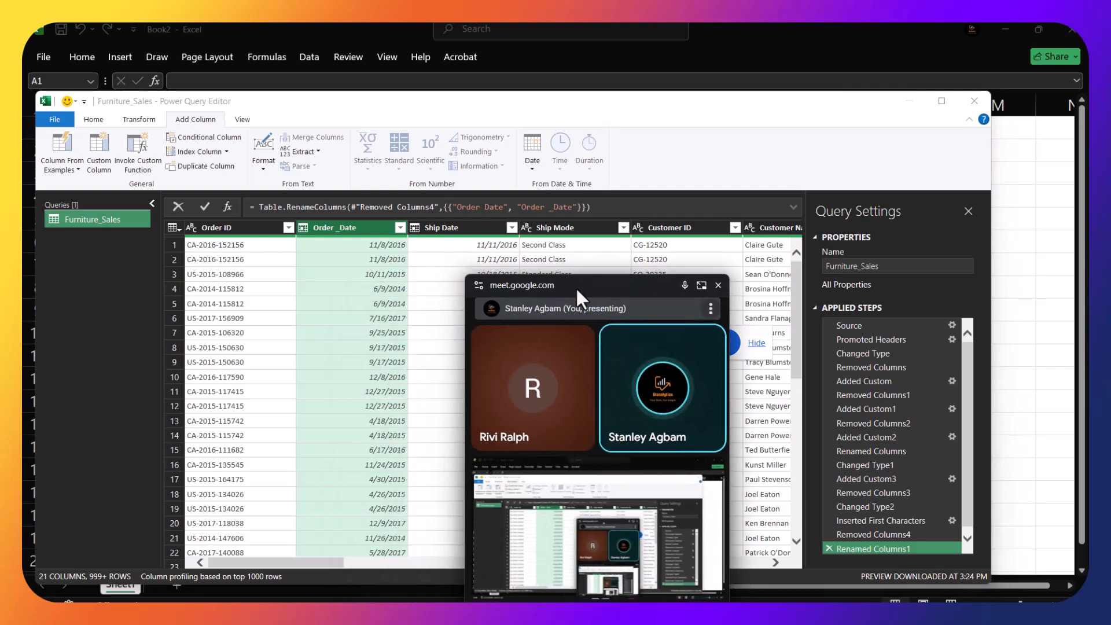
left_click_drag(576, 287, 618, 284)
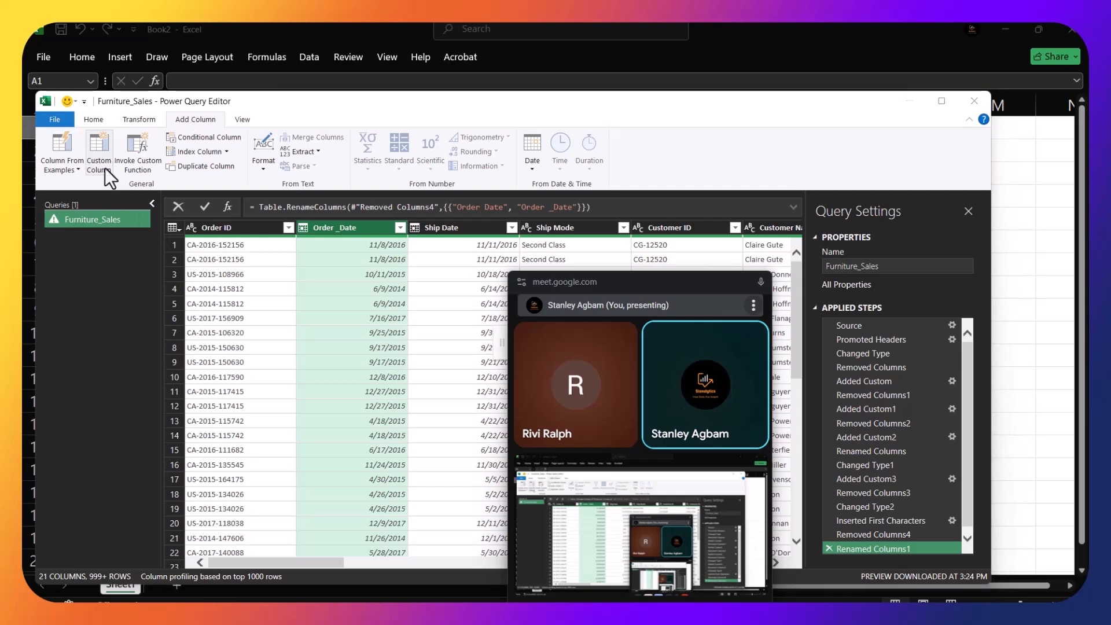
left_click(105, 170)
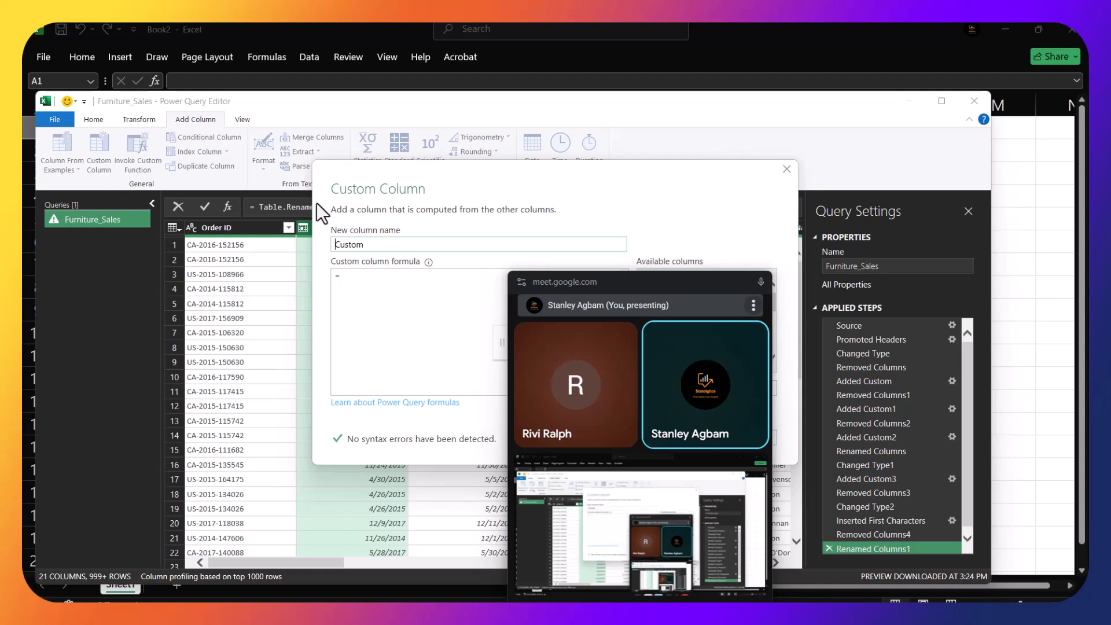
left_click(359, 277)
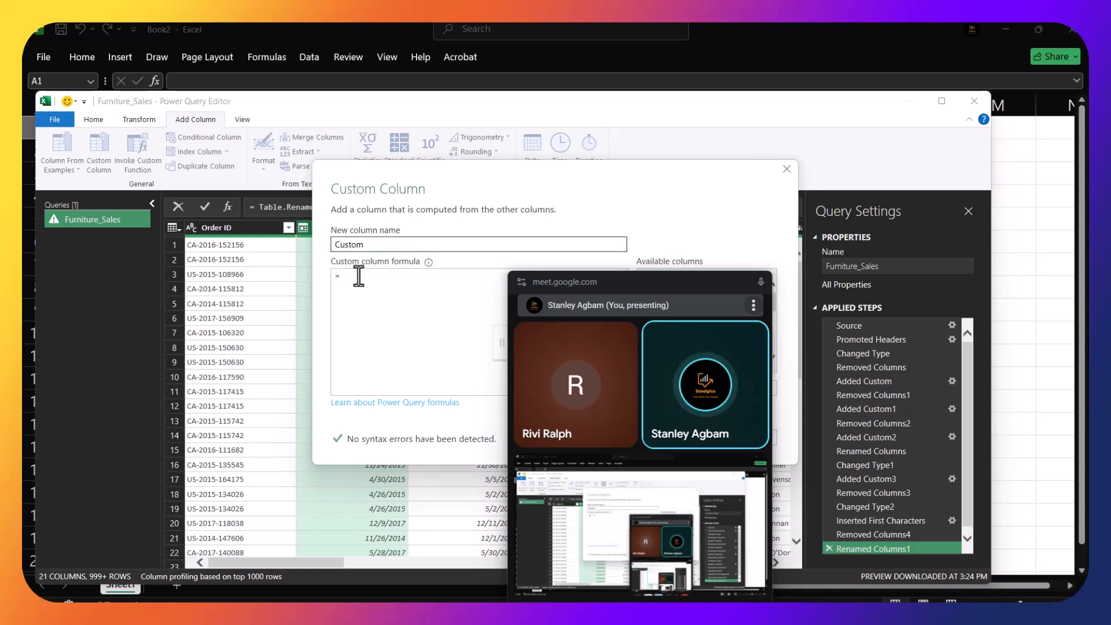
type("Date.mont")
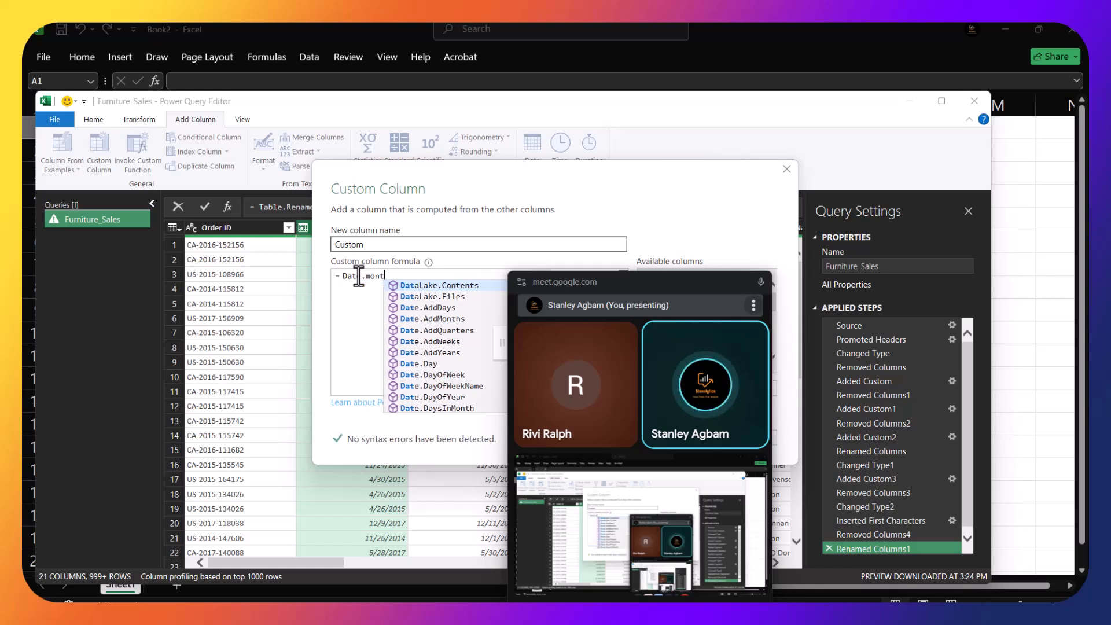
type("h(")
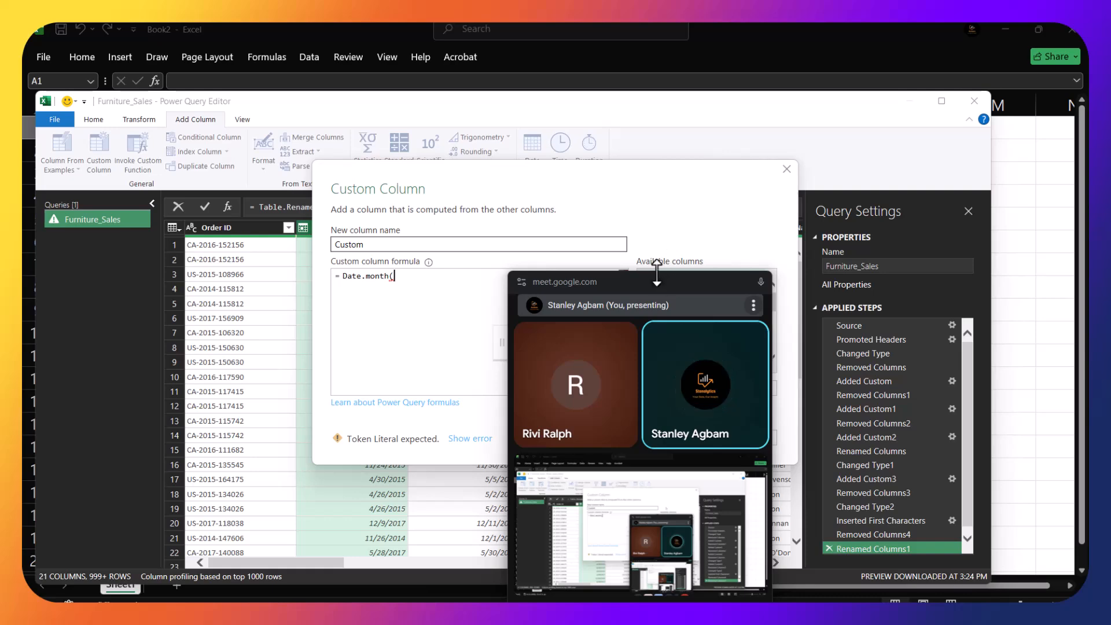
left_click_drag(650, 279, 154, 286)
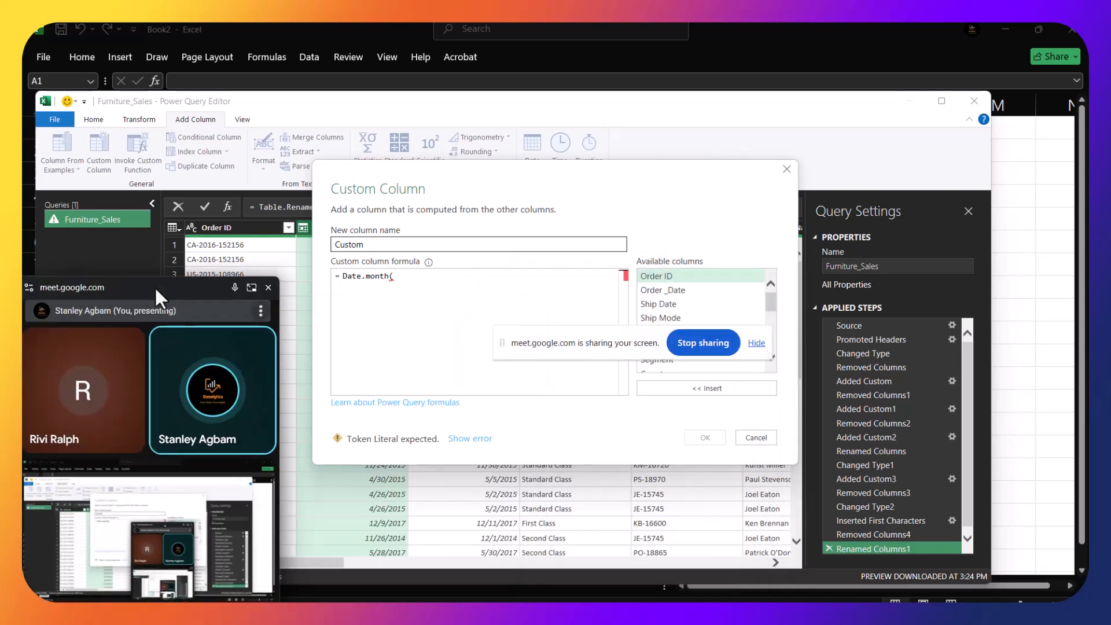
left_click(662, 301)
left_click(681, 289)
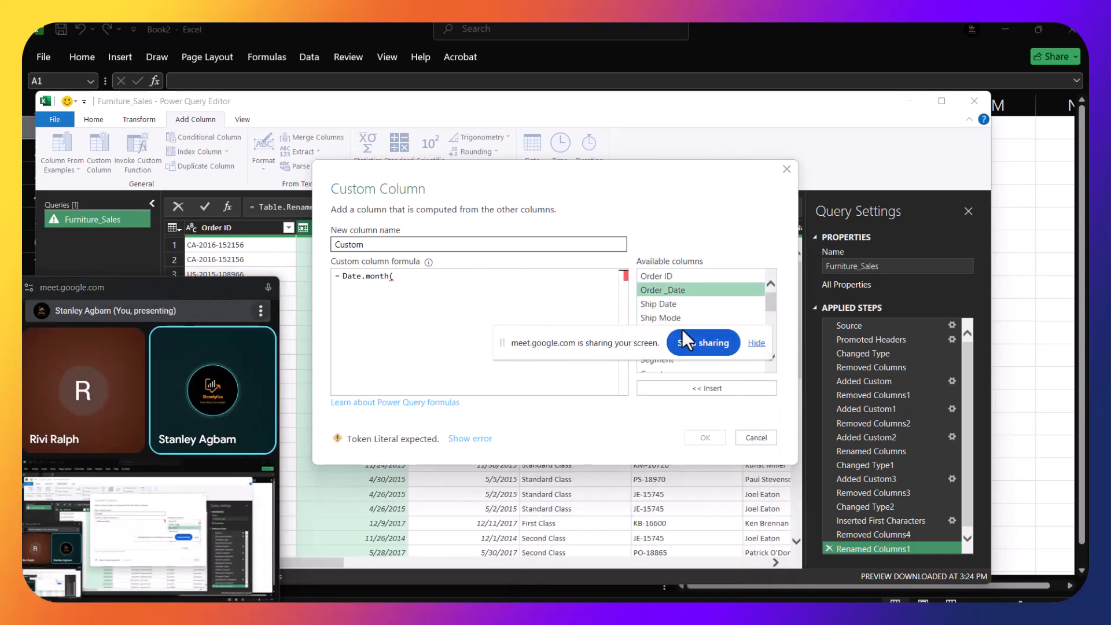
left_click(673, 384)
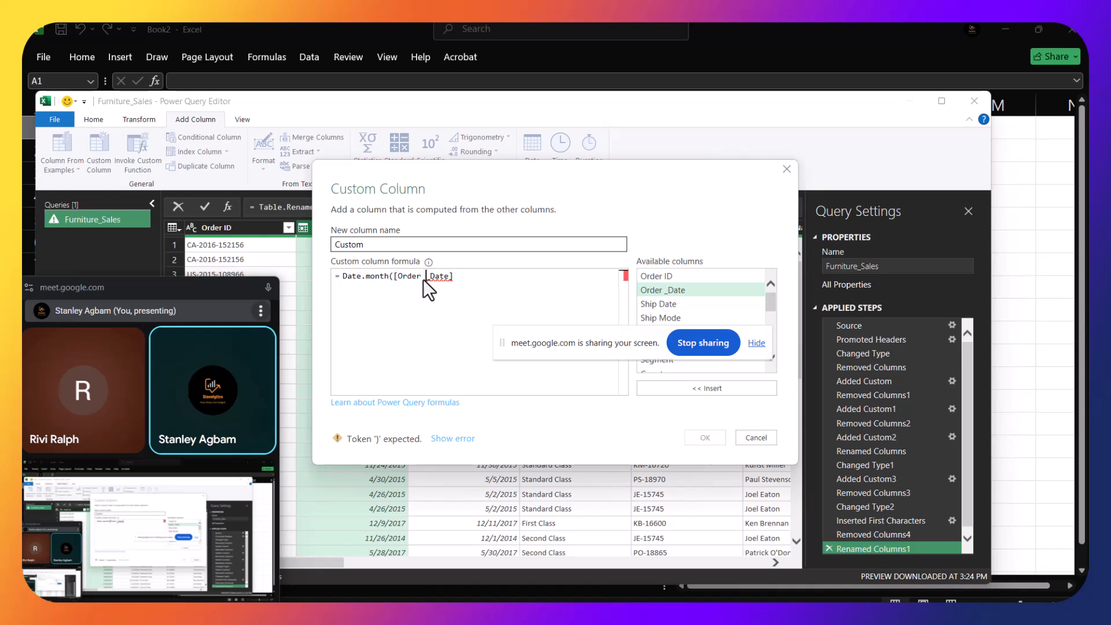
key("Delete")
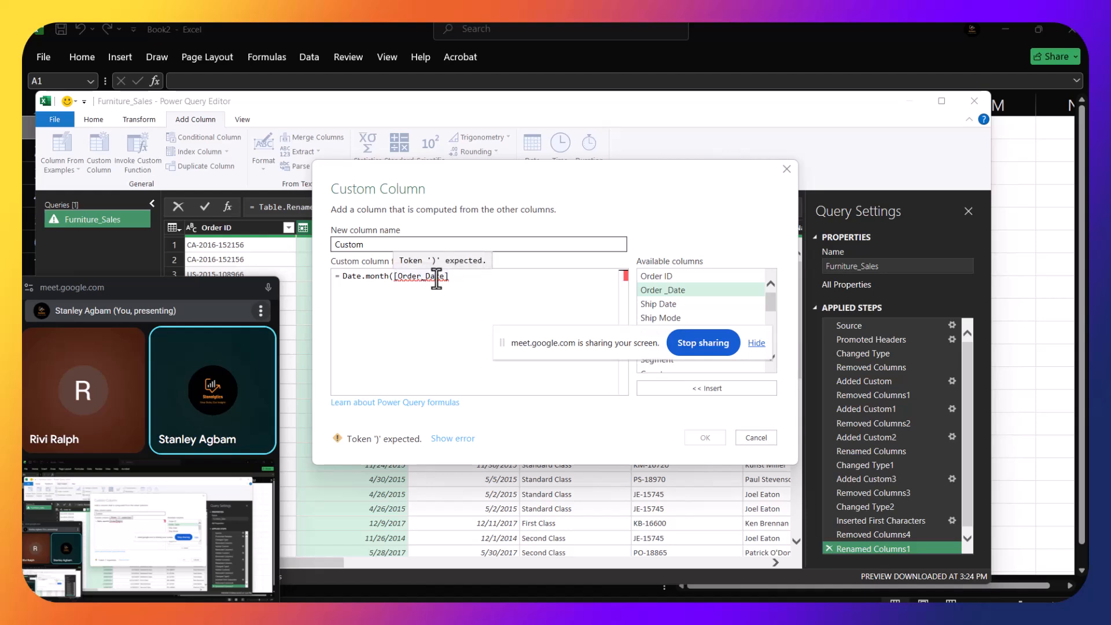
left_click(458, 282)
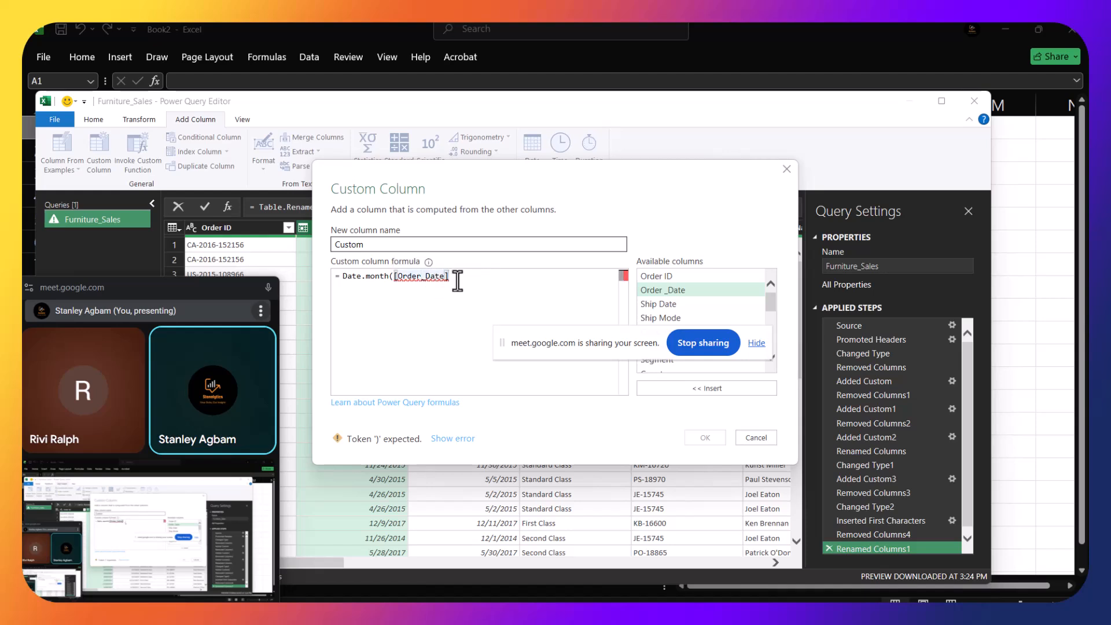
key("BackSpace")
key("BackSpace")
key("BackSpace")
key("BackSpace")
key("BackSpace")
key("BackSpace")
key("BackSpace")
key("BackSpace")
key("BackSpace")
key("BackSpace")
key("BackSpace")
key("BackSpace")
key("BackSpace")
key("BackSpace")
key("BackSpace")
key("BackSpace")
key("BackSpace")
key("BackSpace")
key("BackSpace")
key("BackSpace")
key("BackSpace")
key("BackSpace")
key("BackSpace")
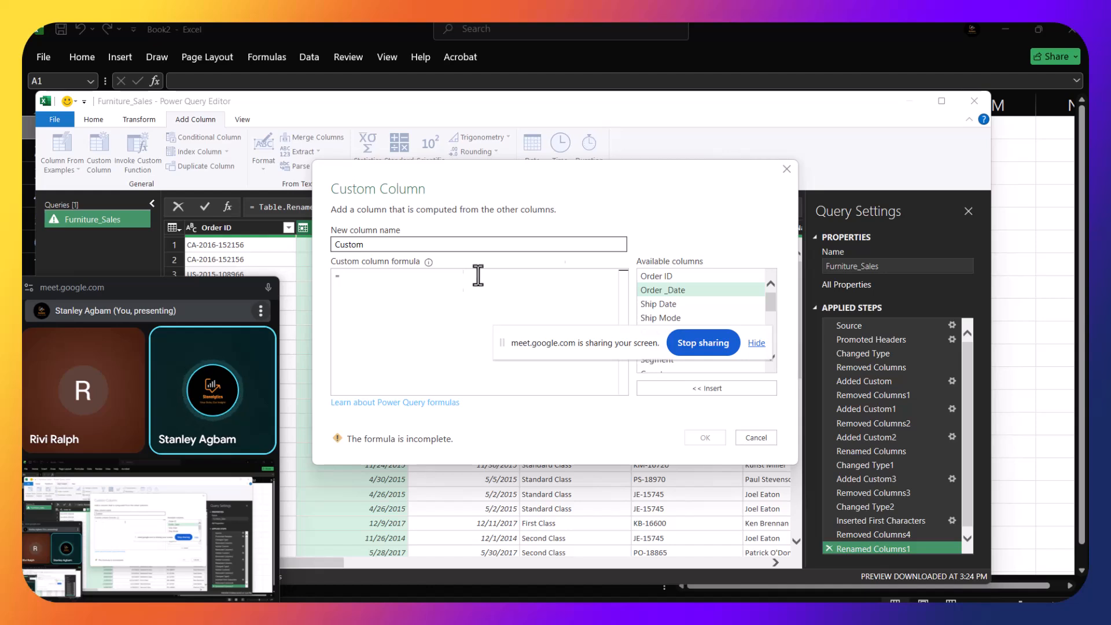
left_click(786, 169)
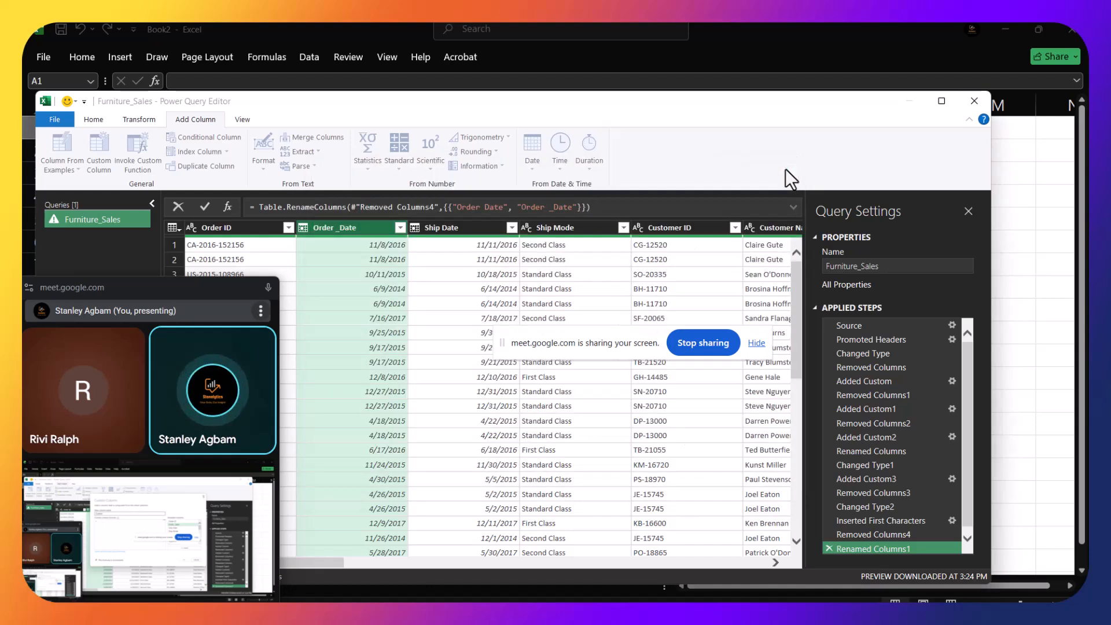
Step: Rename the "Order _Date" column as "Order_date"
left_click(360, 251)
left_click(373, 226)
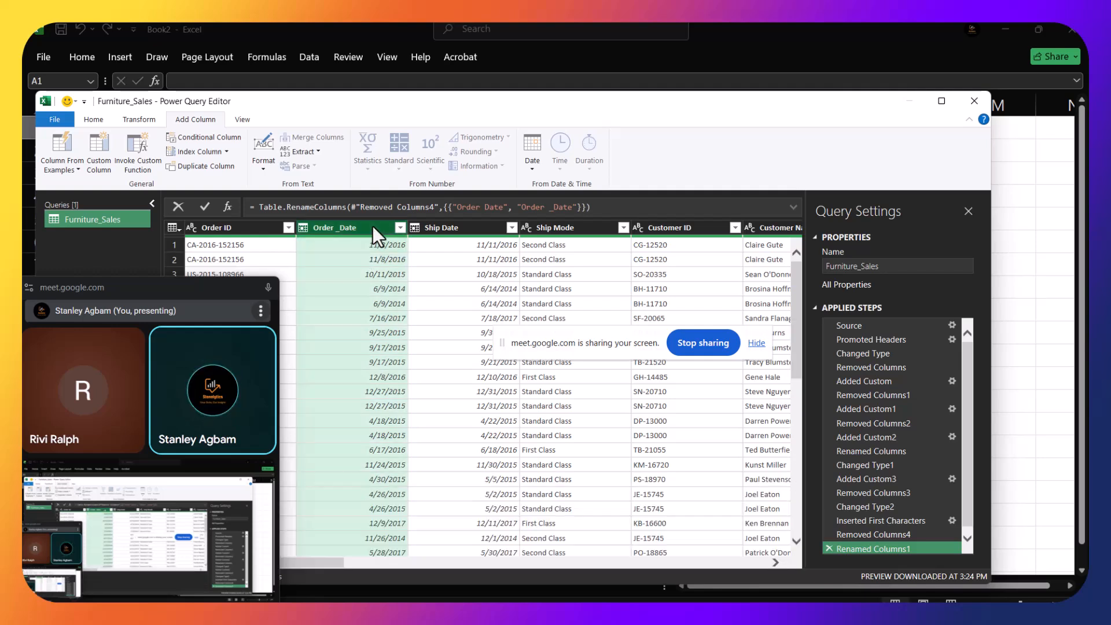
right_click(373, 225)
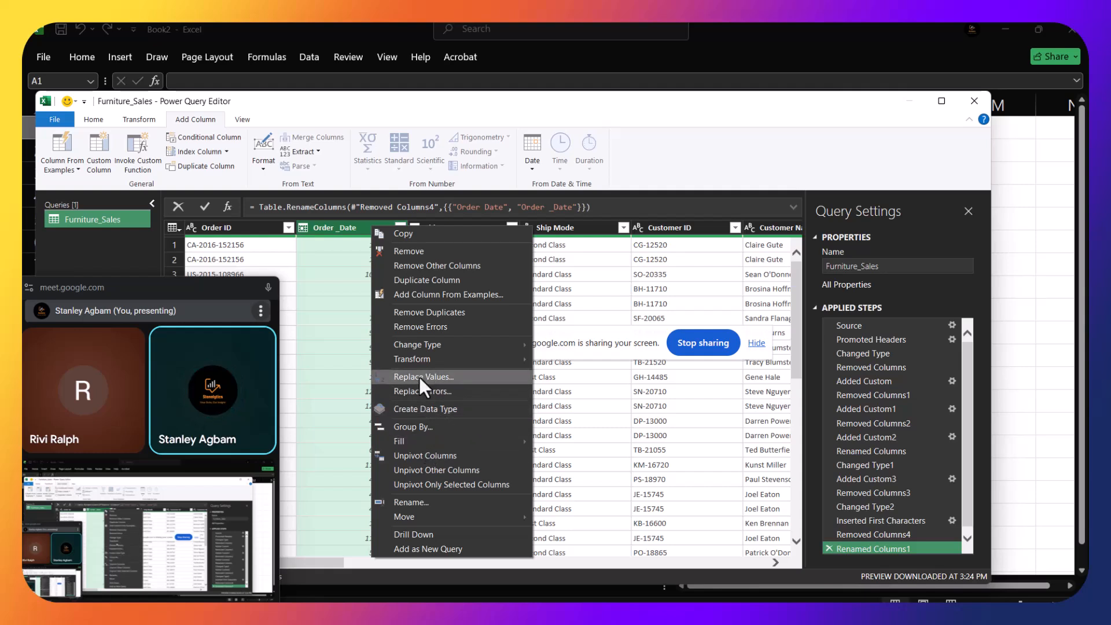
left_click(413, 504)
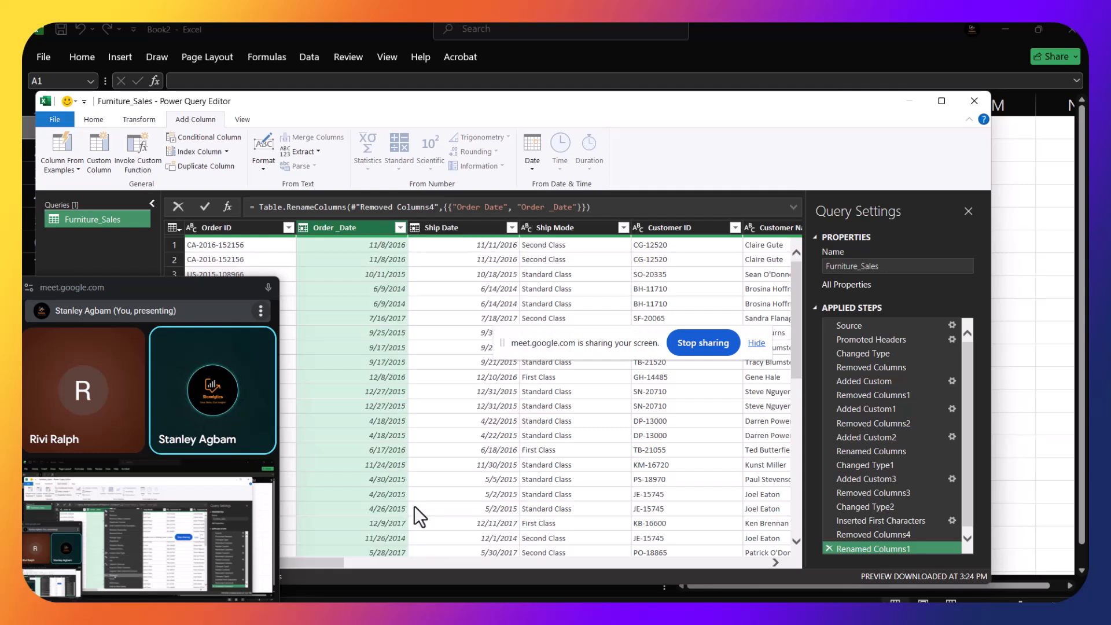
left_click(357, 235)
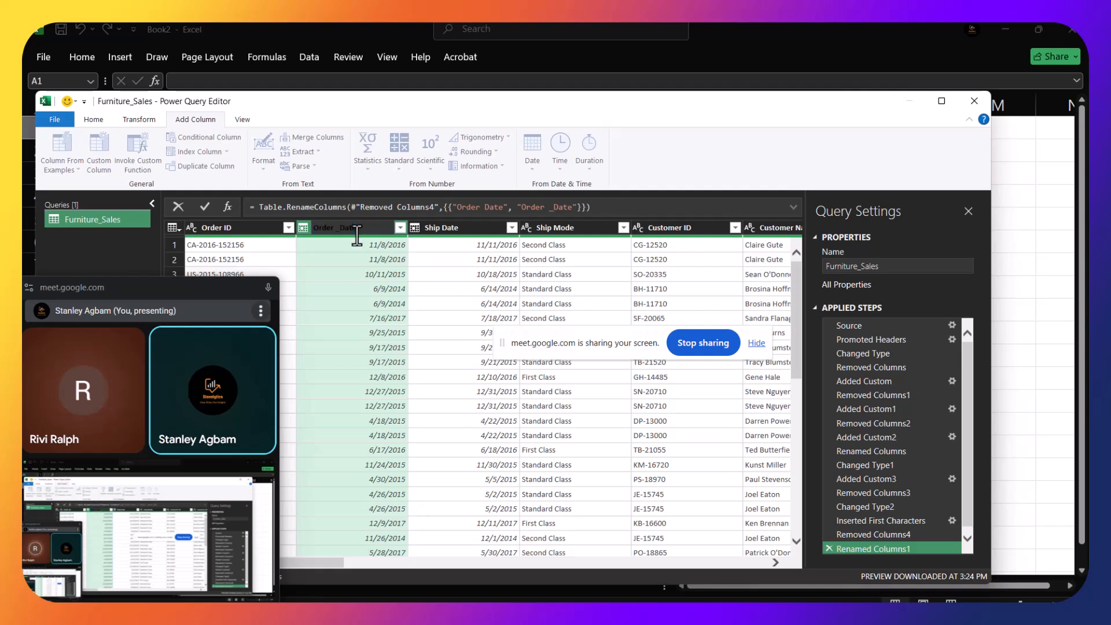
key("BackSpace")
key("BackSpace")
key("BackSpace")
key("BackSpace")
key("BackSpace")
key("BackSpace")
key("BackSpace")
key("BackSpace")
key("BackSpace")
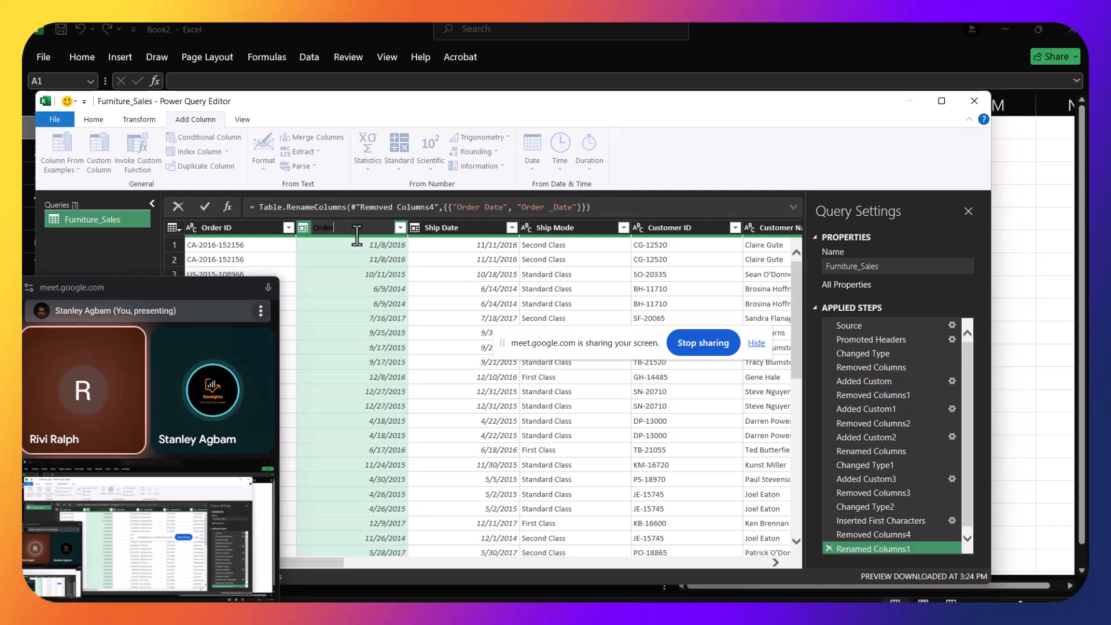
key("BackSpace")
key("BackSpace")
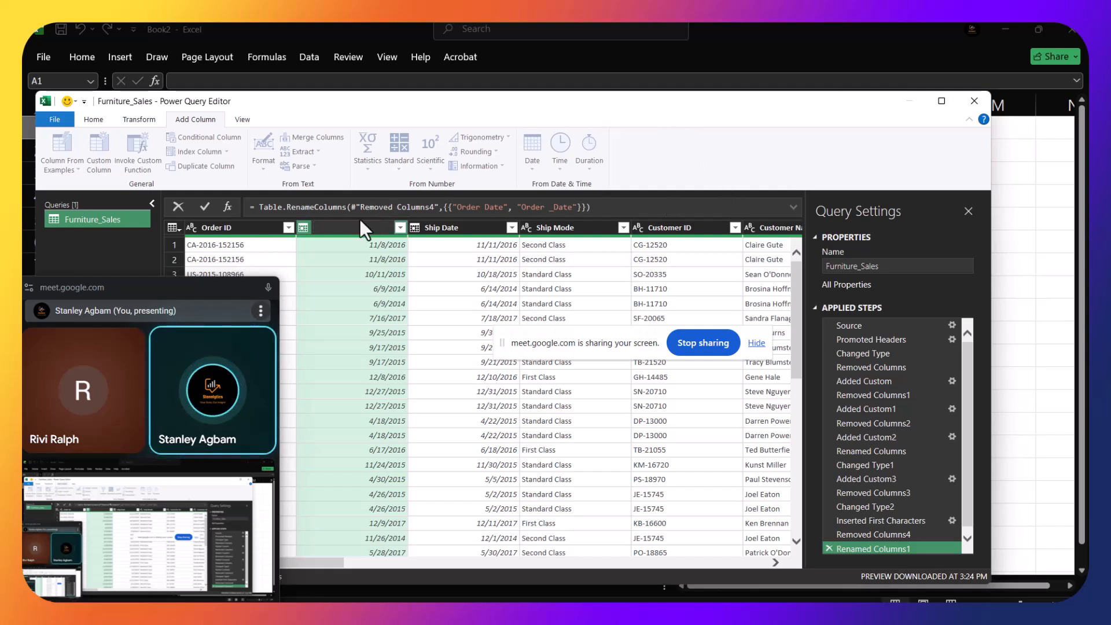
type("Order")
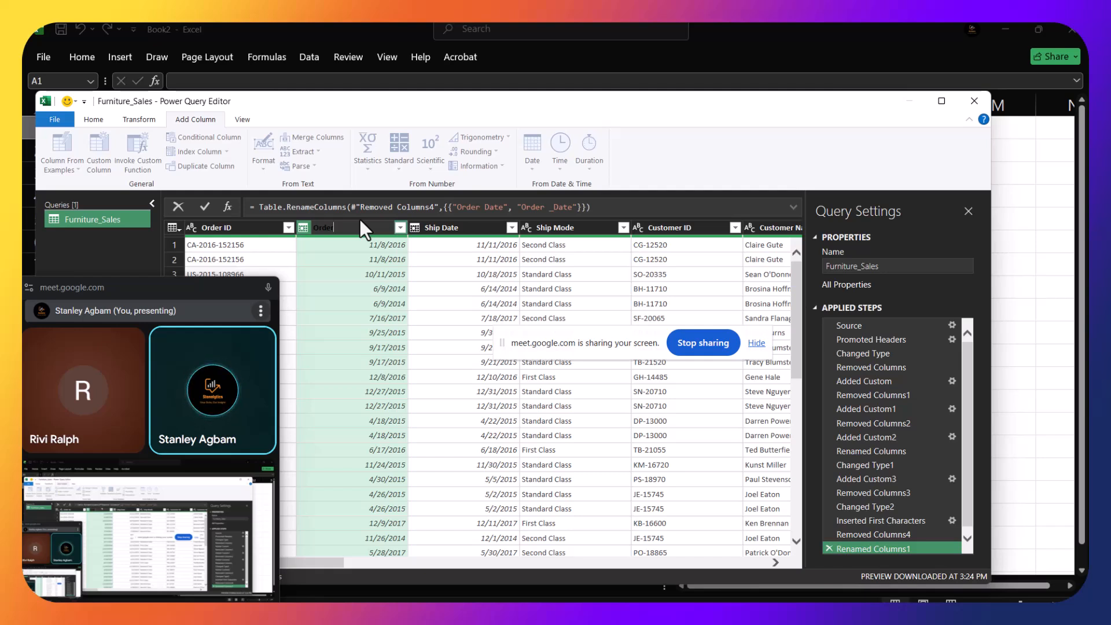
type("_date")
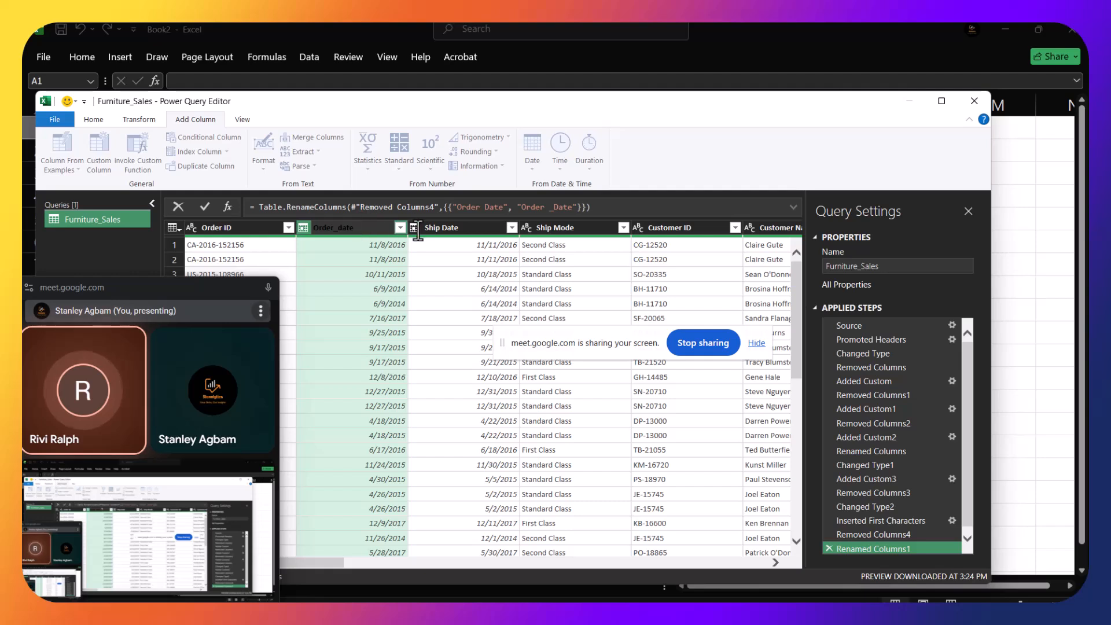
key("Return")
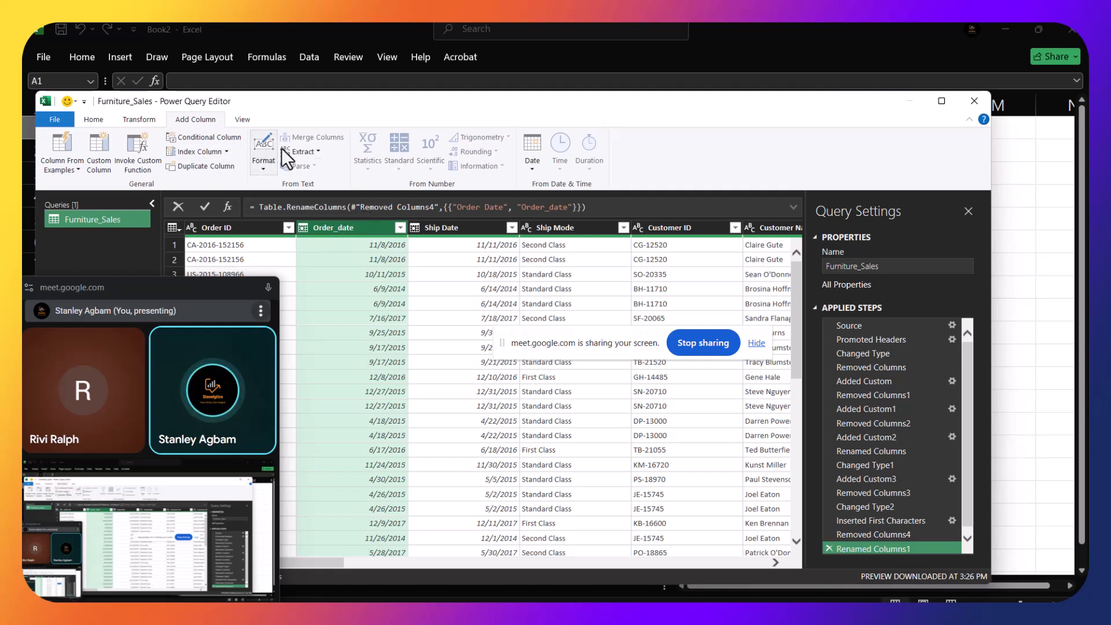
Step: Try to add a custom column with the default name and the formula Date.month([Order_date])
left_click(94, 164)
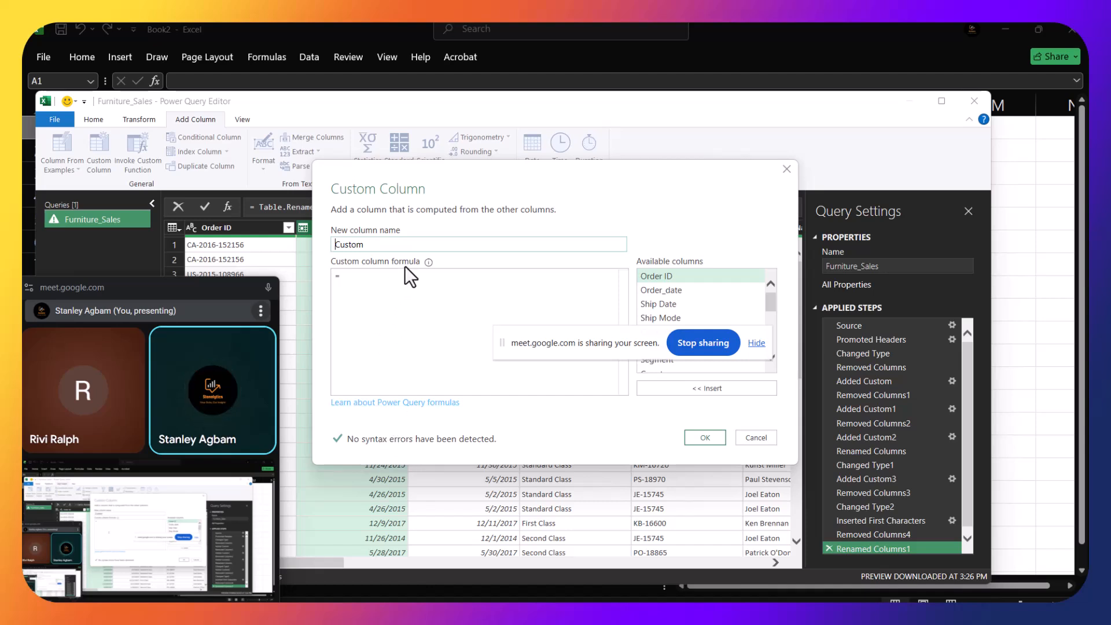
left_click(381, 284)
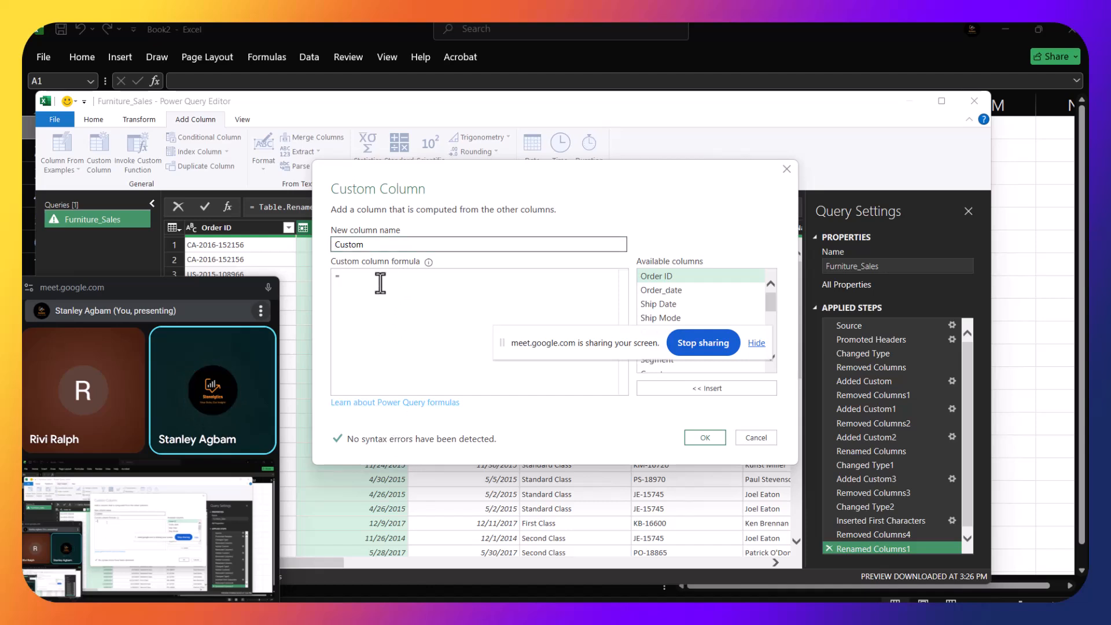
type("Da")
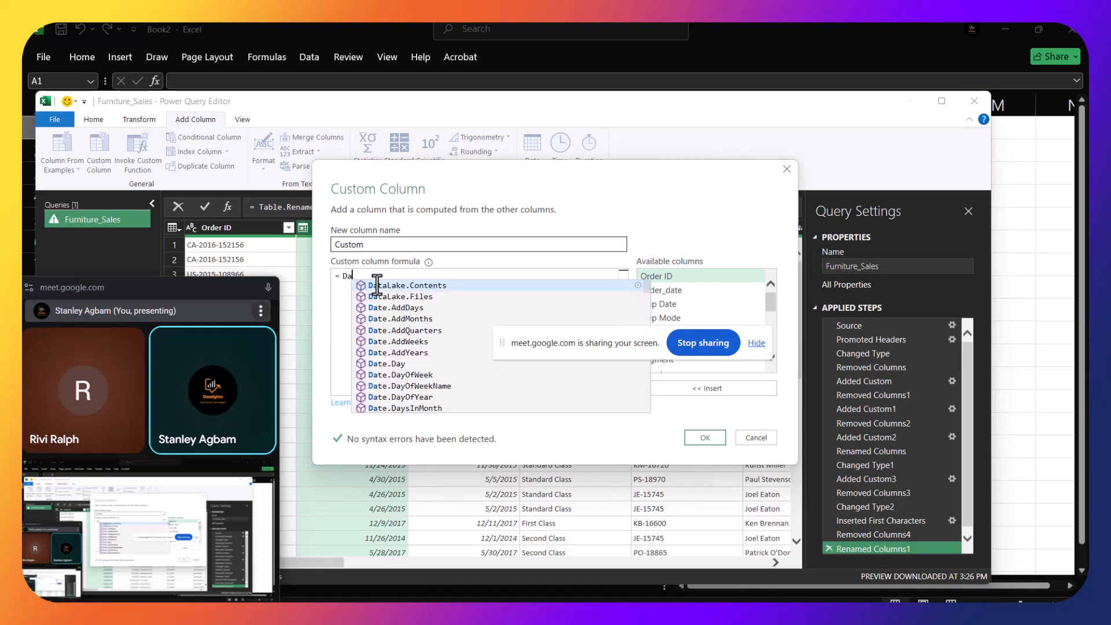
type("te.month")
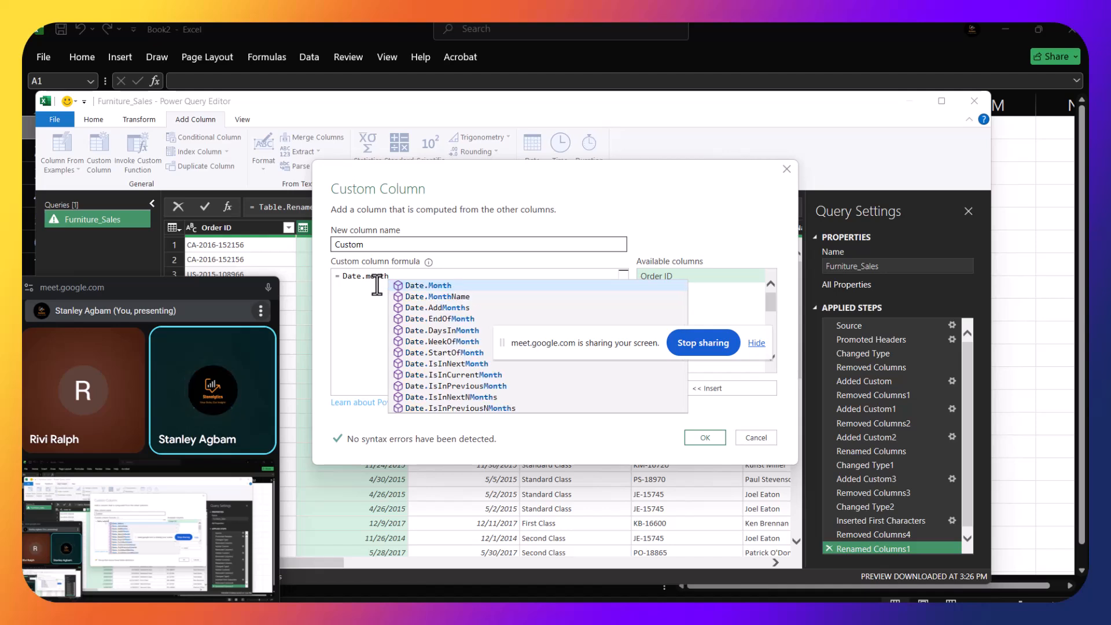
type("(")
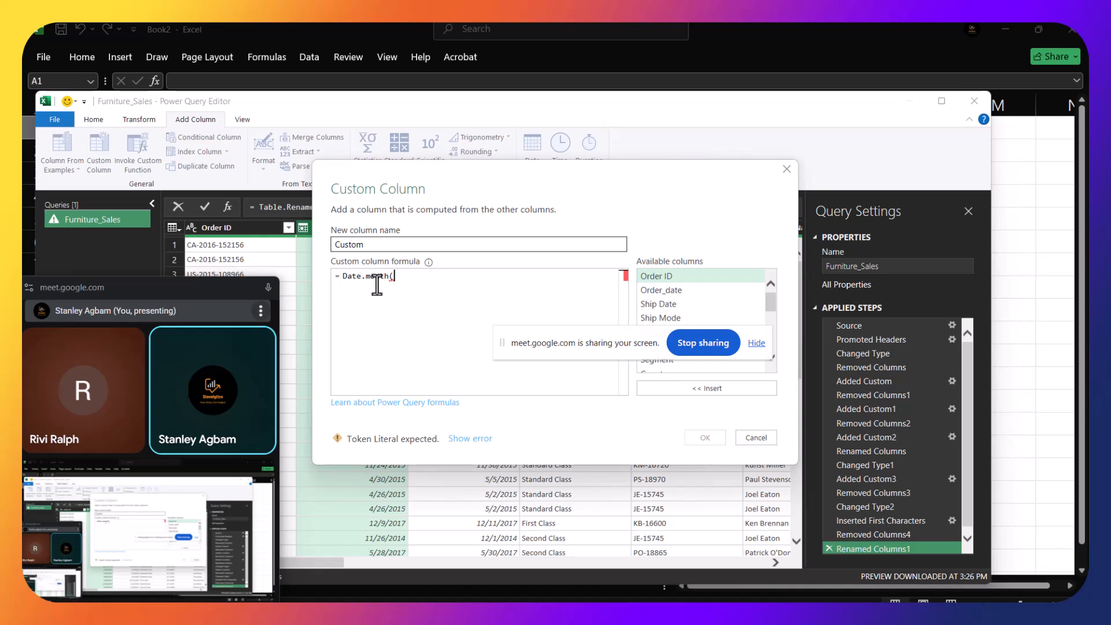
type("[")
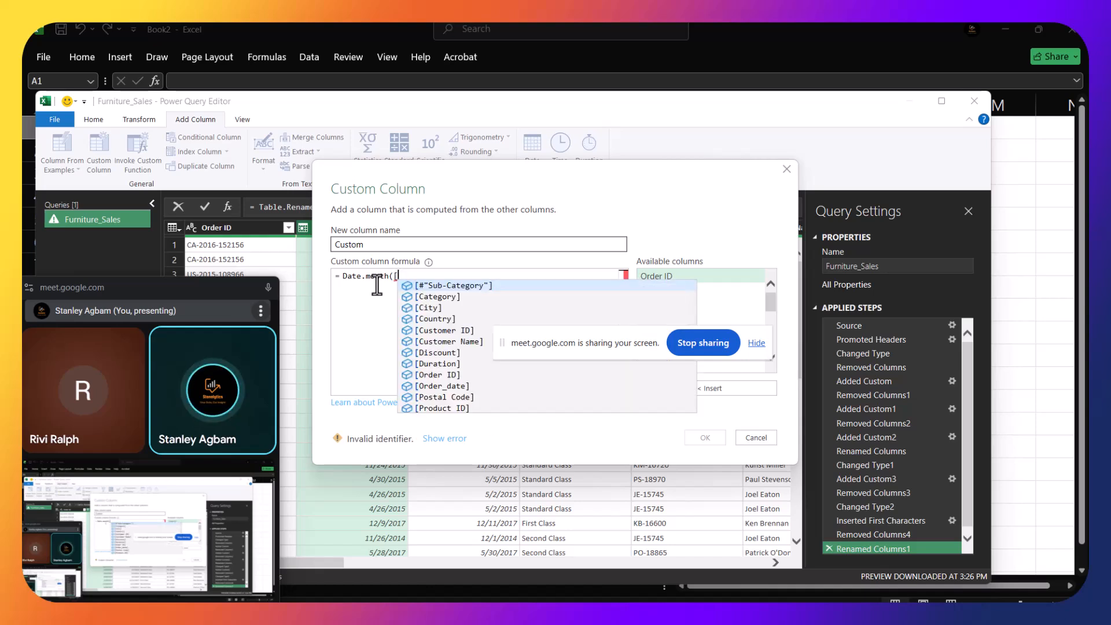
type("O")
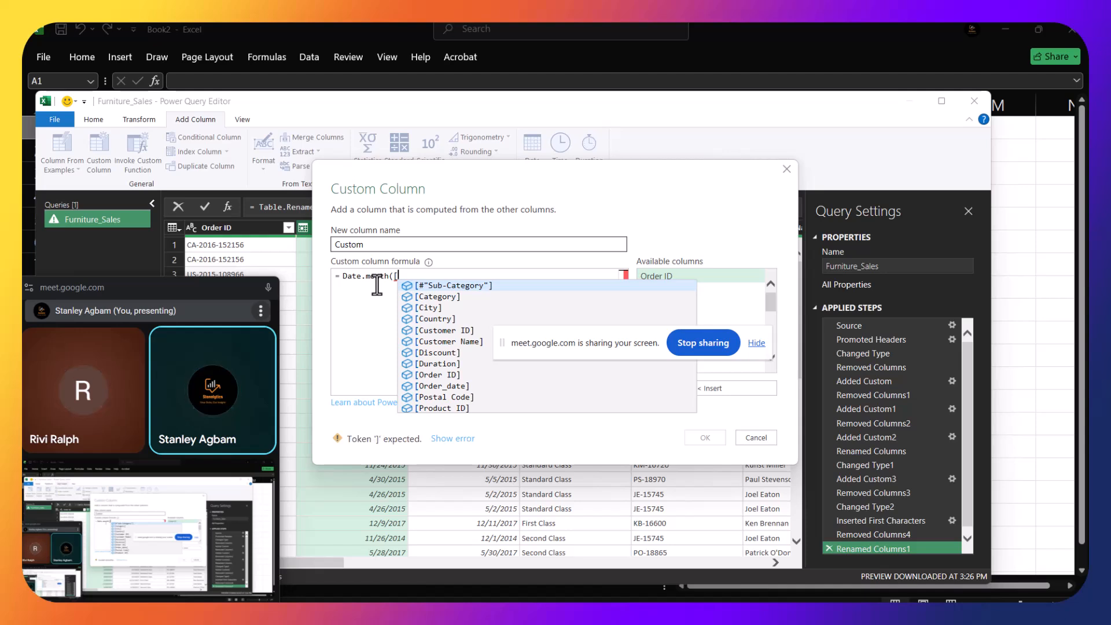
type("rder")
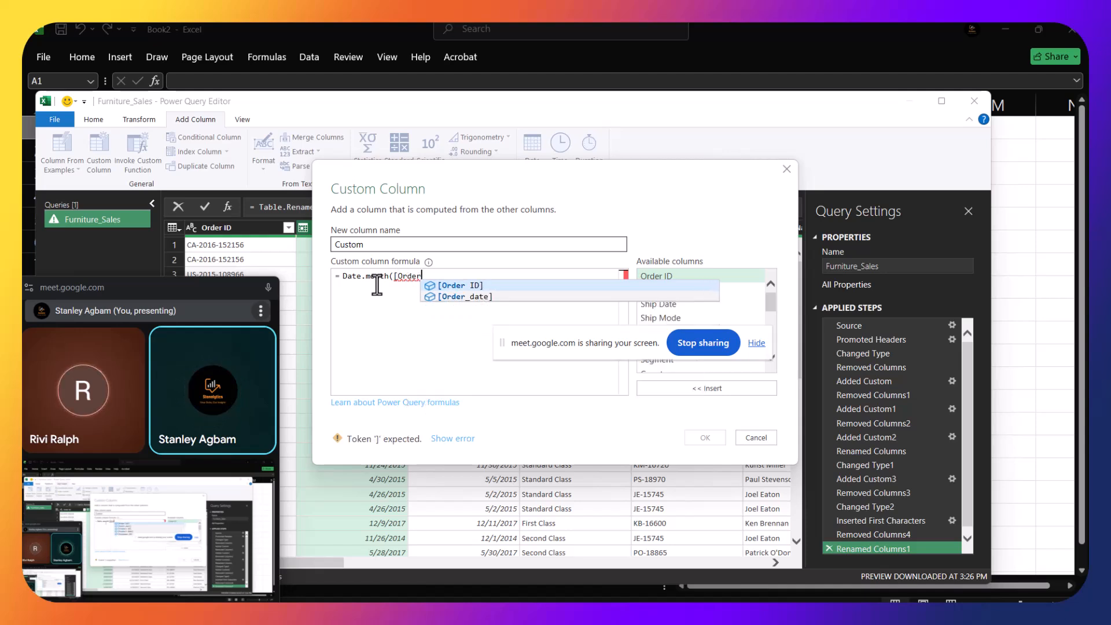
key("Down")
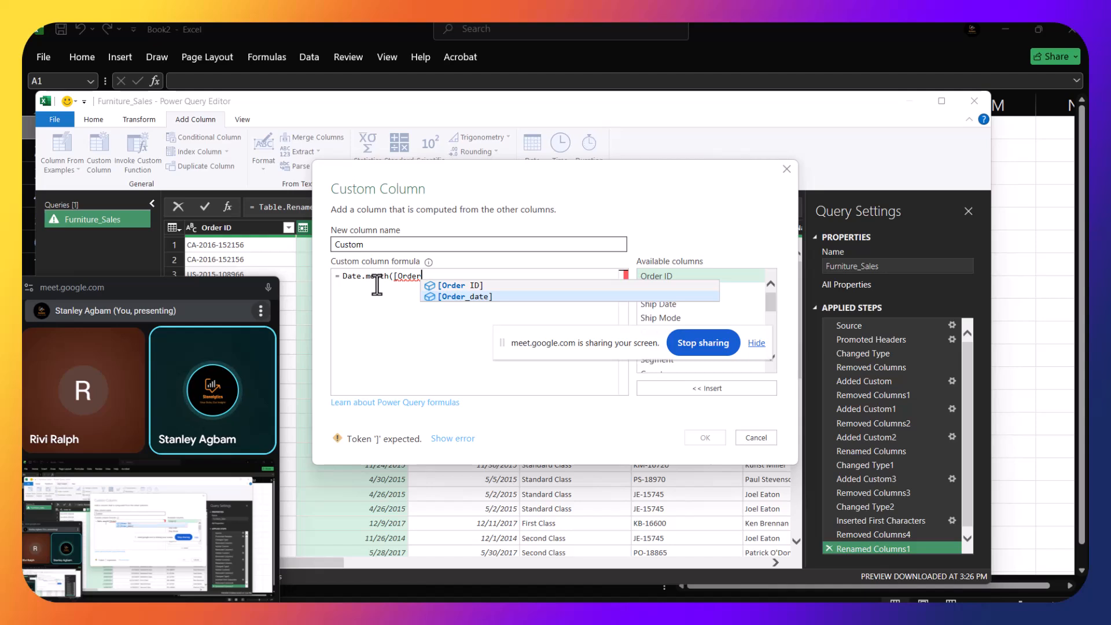
left_click(512, 298)
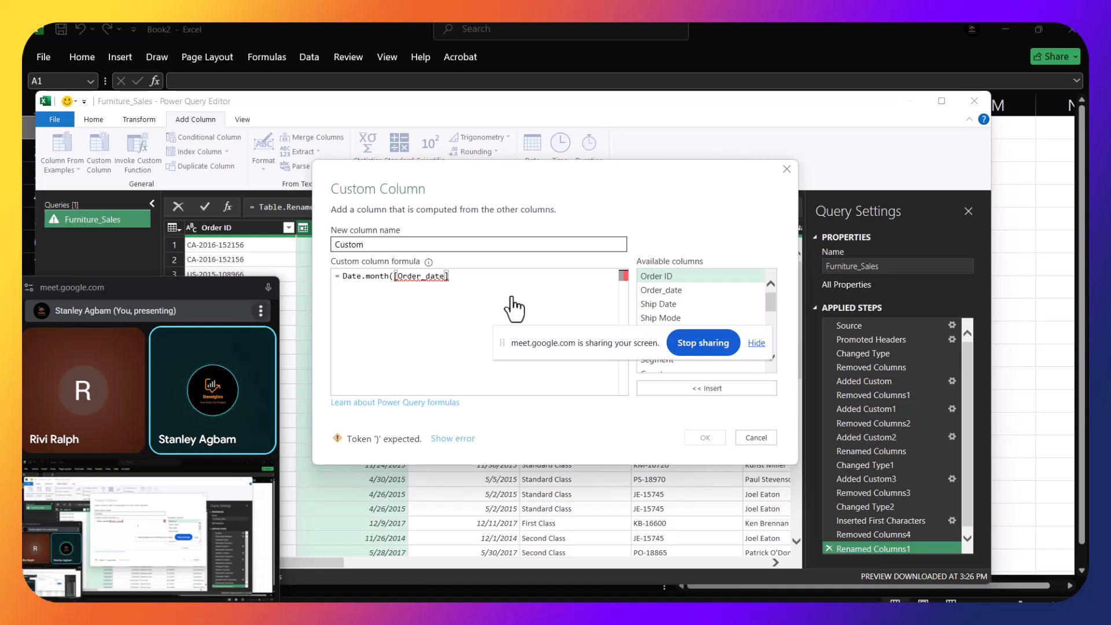
type(")")
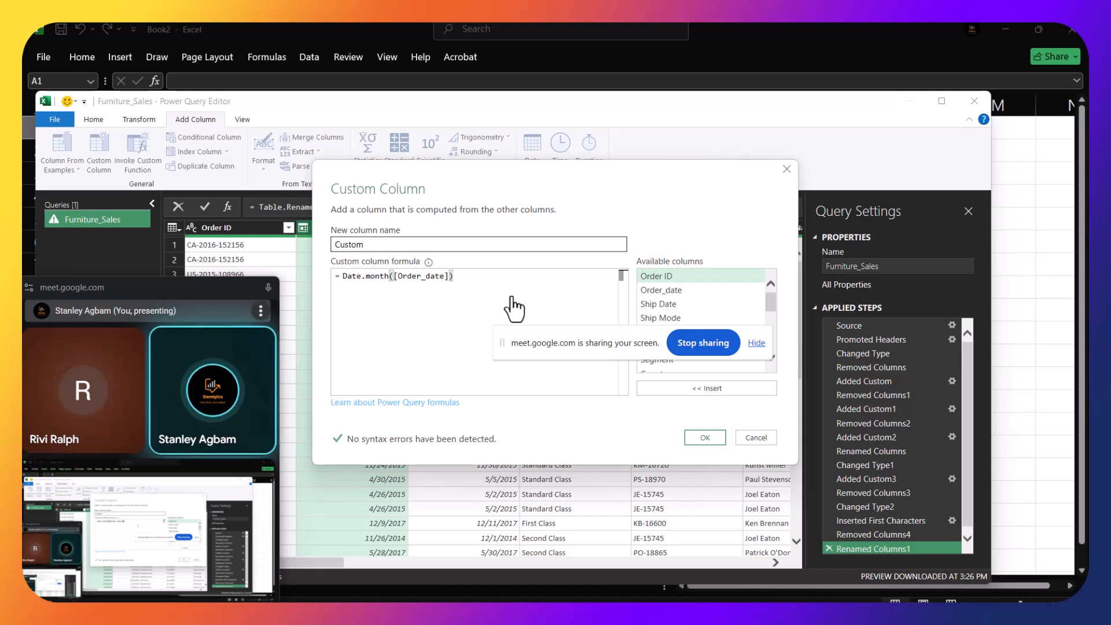
left_click(700, 435)
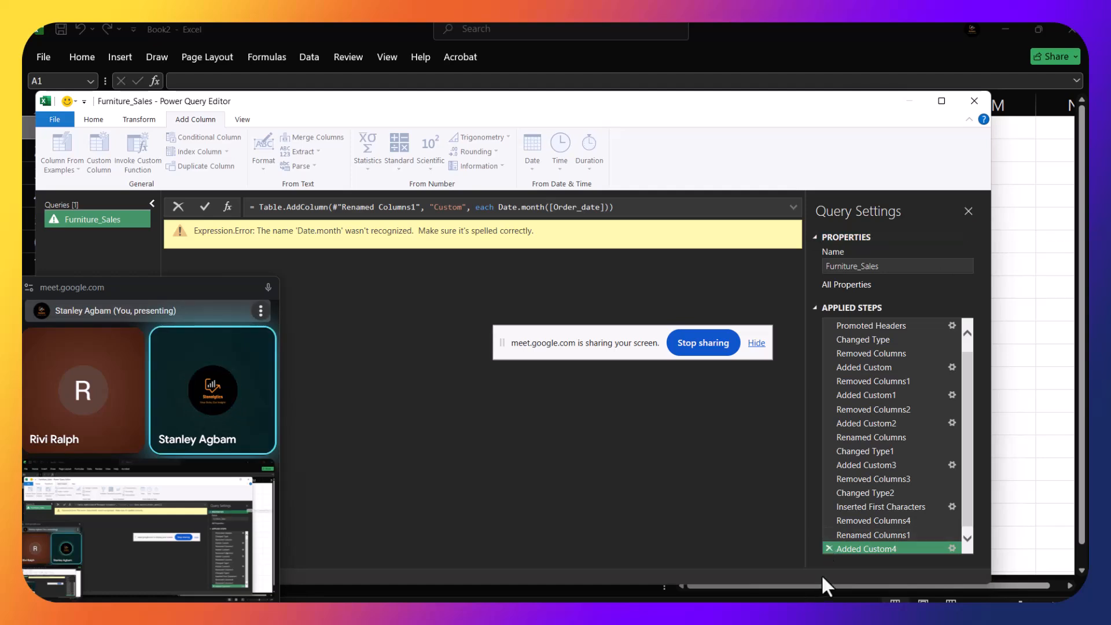
Step: Delete the applied step that added the Date.month custom column and select the first Order_date value
left_click(830, 548)
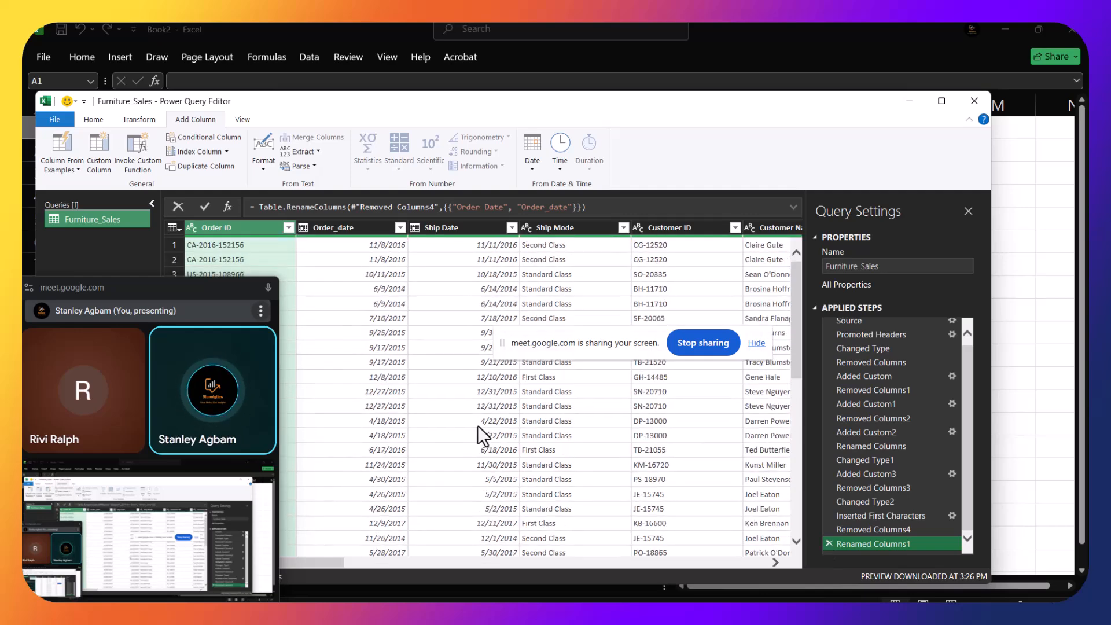
left_click(420, 319)
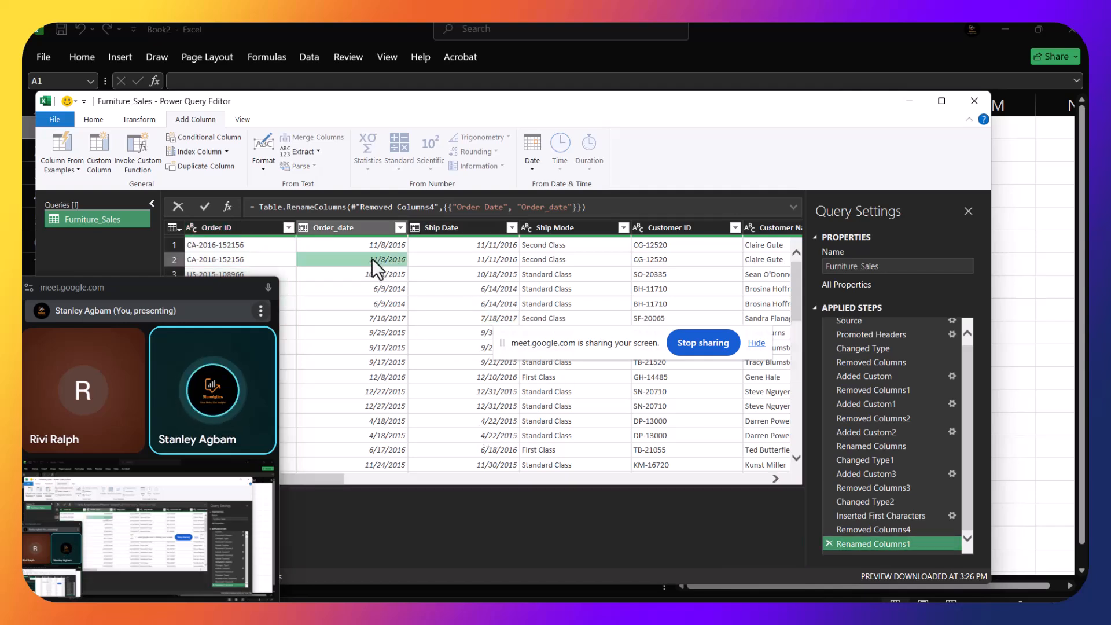
left_click(364, 247)
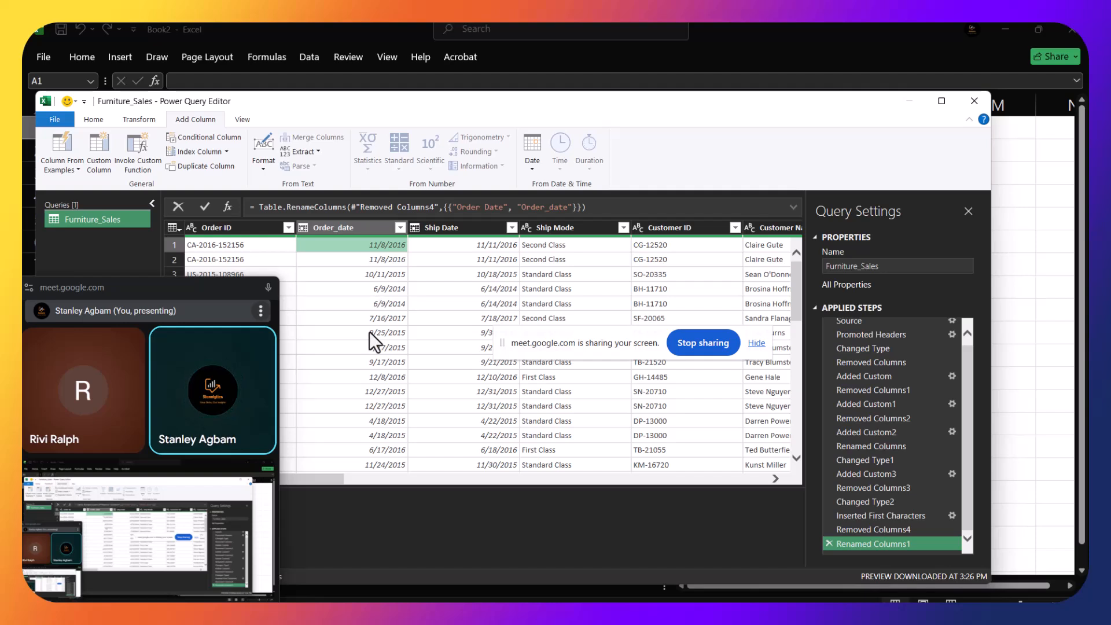
left_click(389, 405)
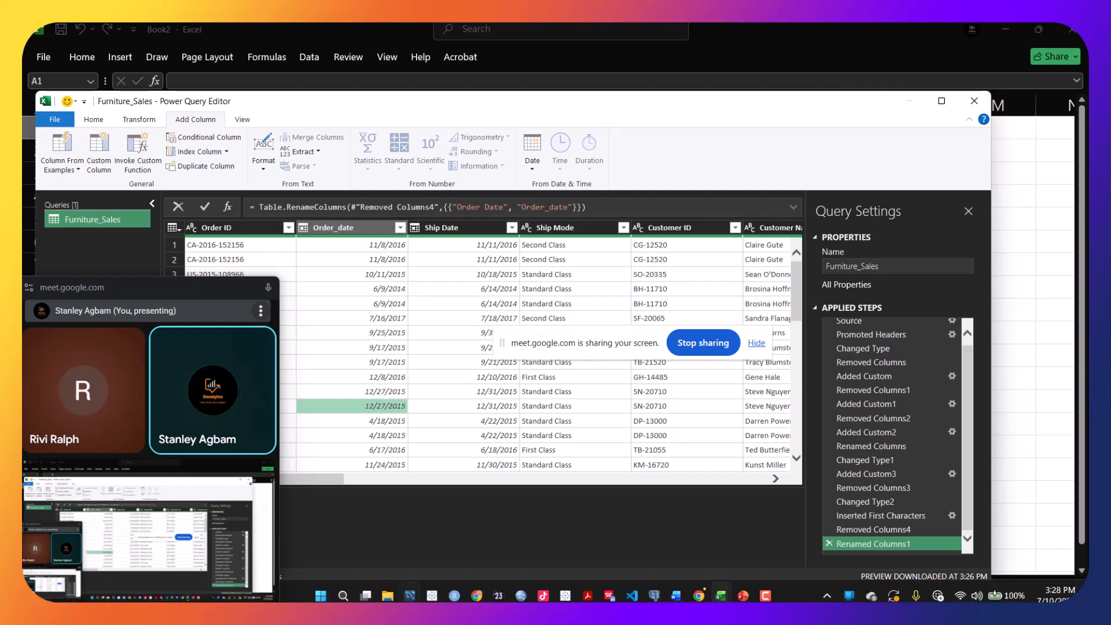
mouse_move(668, 586)
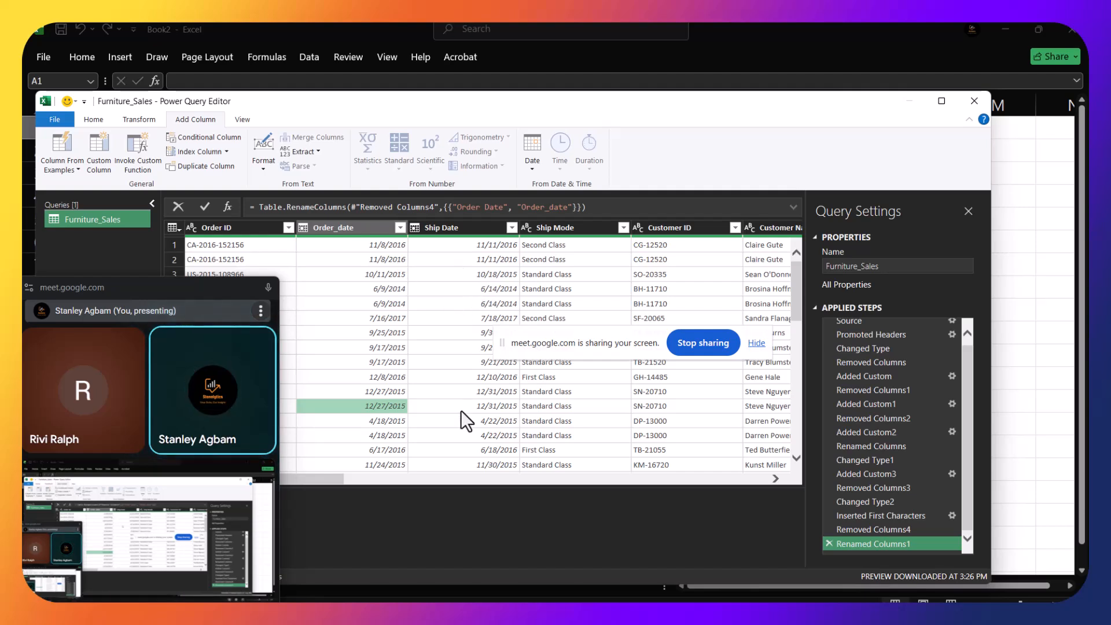
left_click_drag(375, 481, 851, 478)
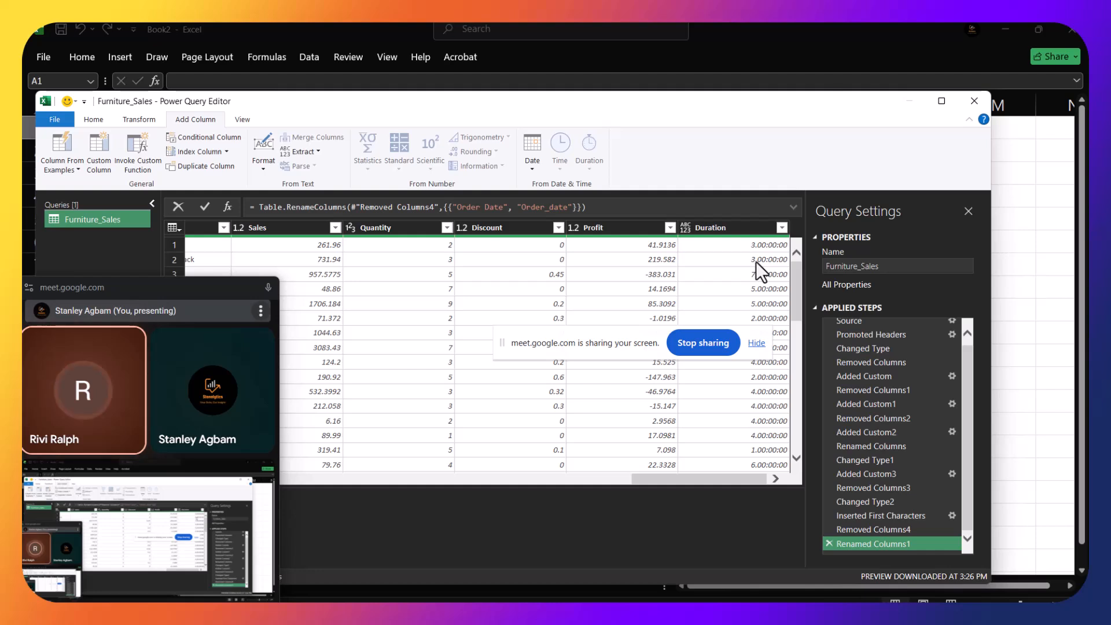
left_click(101, 161)
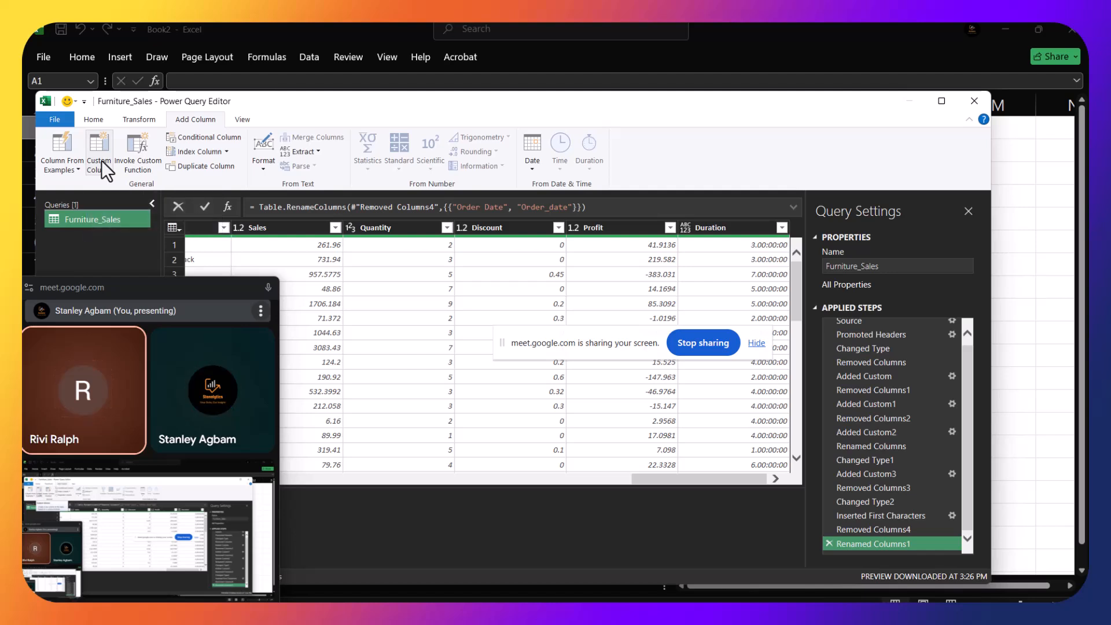
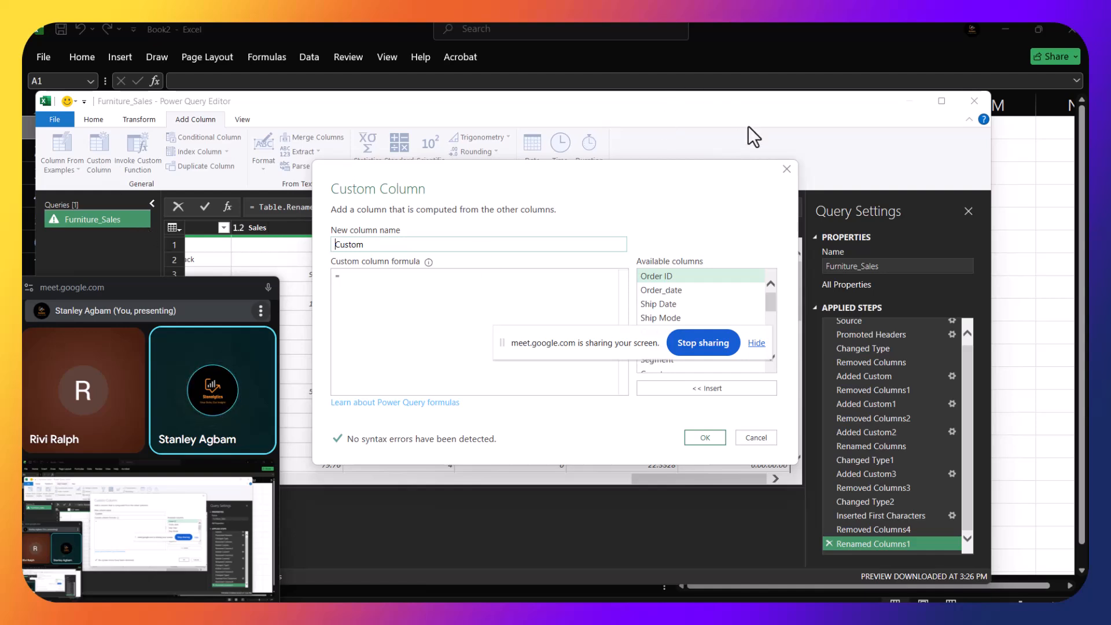
left_click(789, 168)
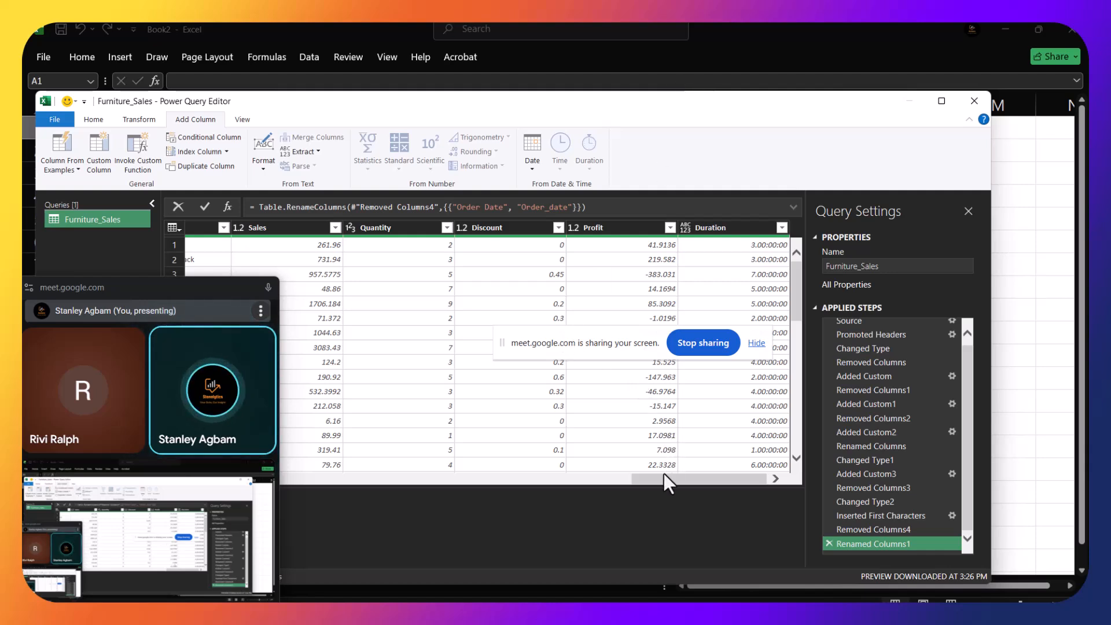
Step: Change the data type of the Profit column to Currency and check the converted values
left_click(622, 477)
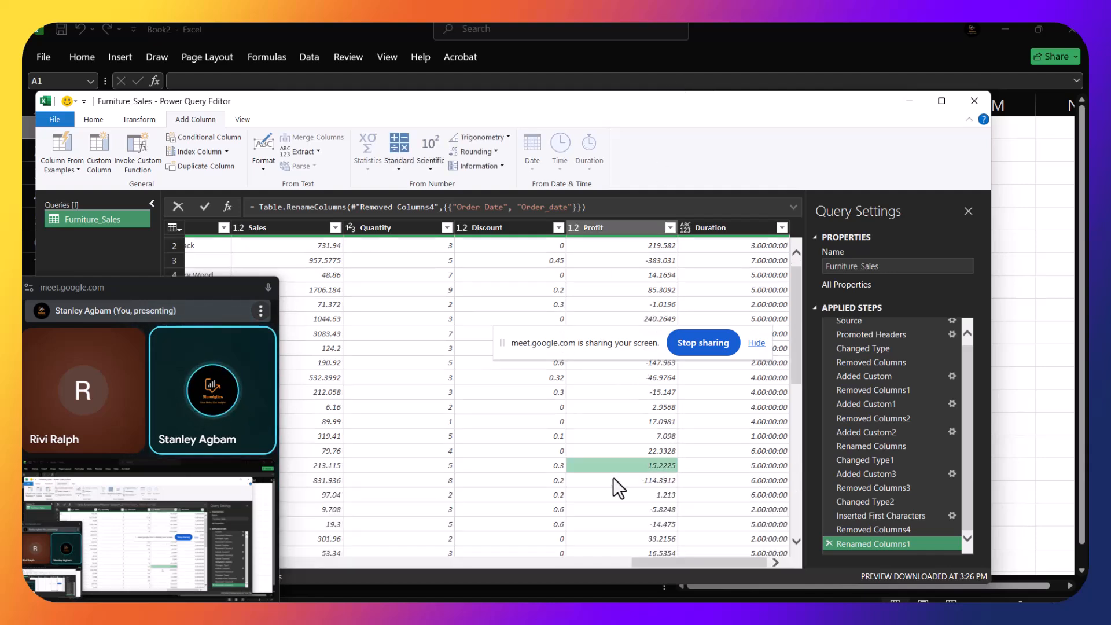
left_click(594, 225)
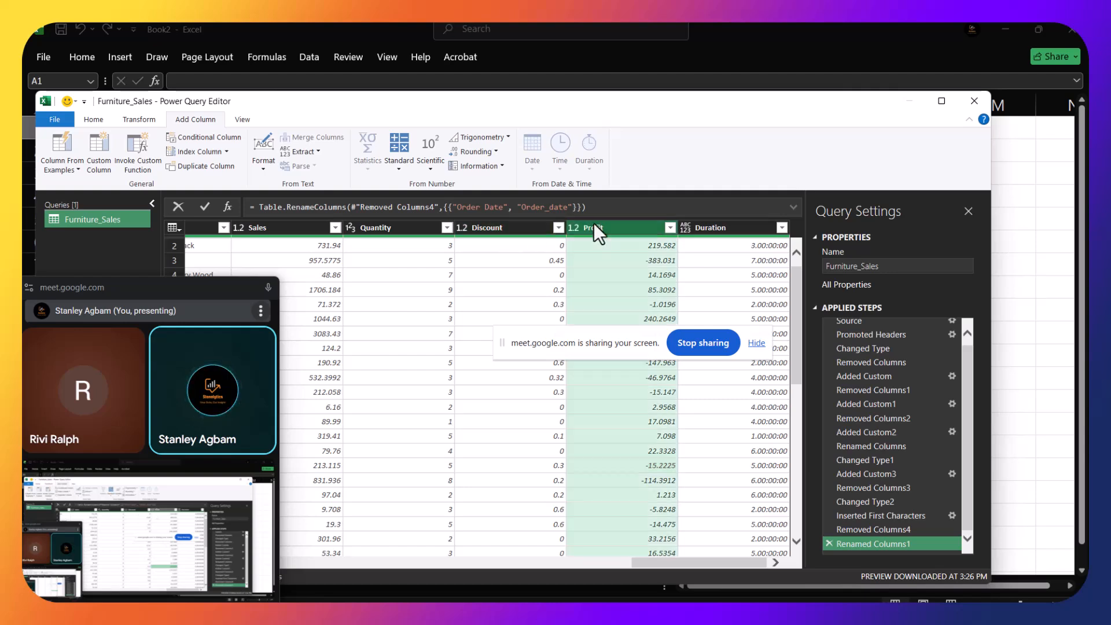
right_click(624, 228)
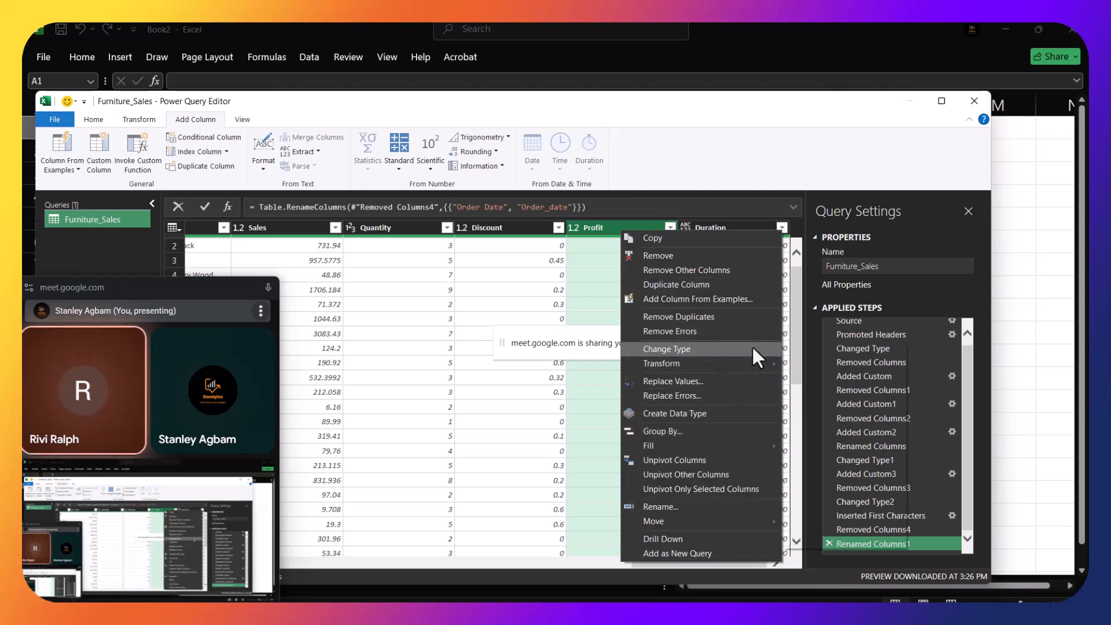
mouse_move(755, 348)
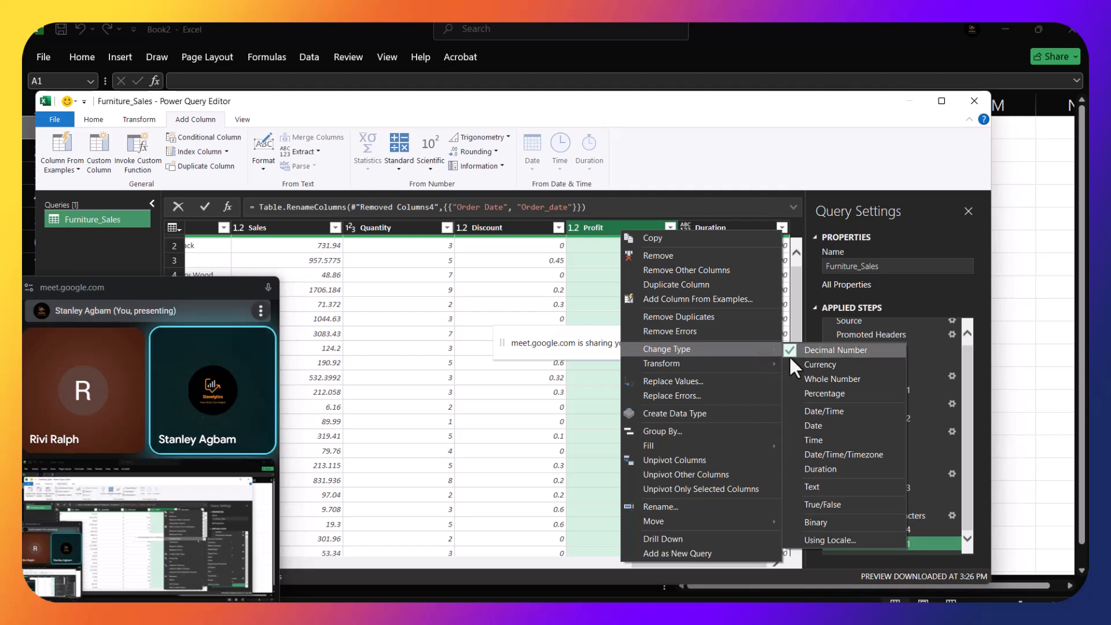
left_click(821, 364)
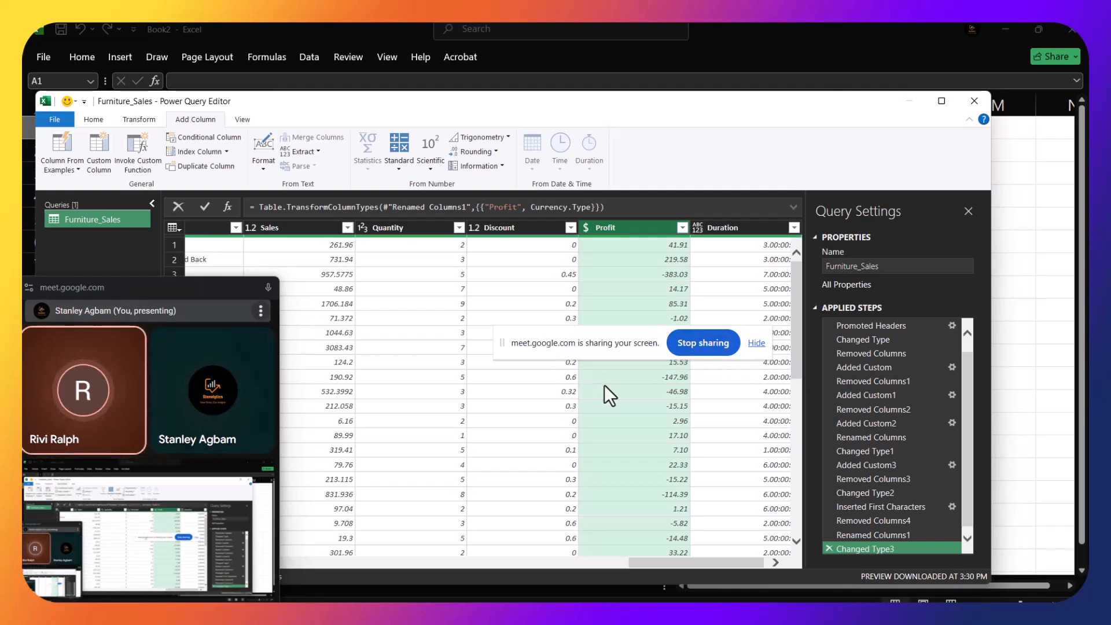
scroll(604, 391, "down", 3)
scroll(603, 390, "up", 3)
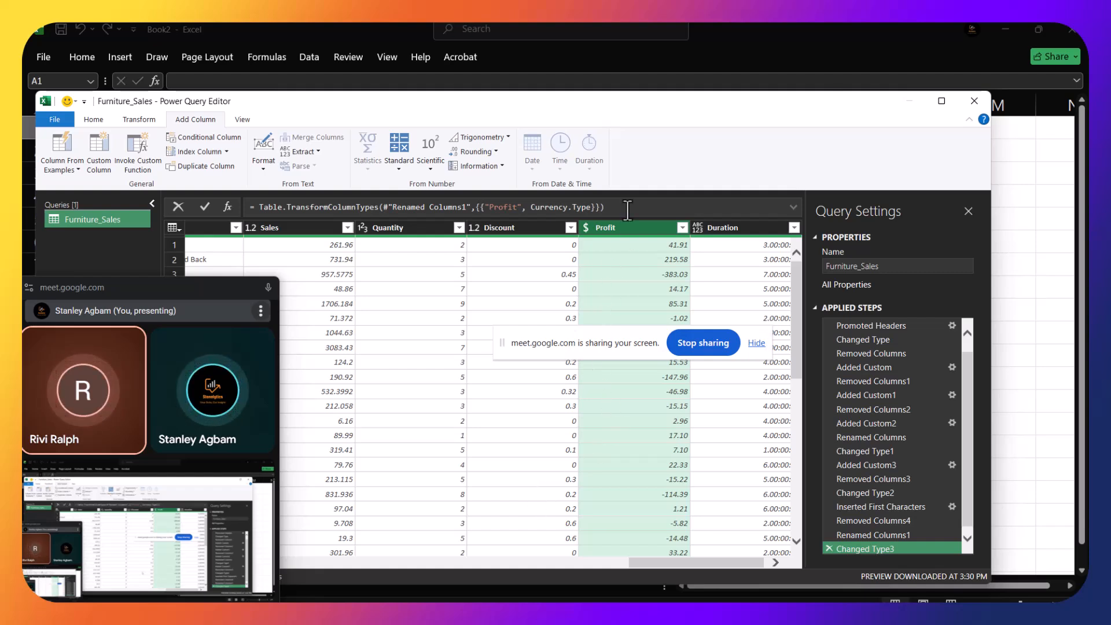
left_click(585, 227)
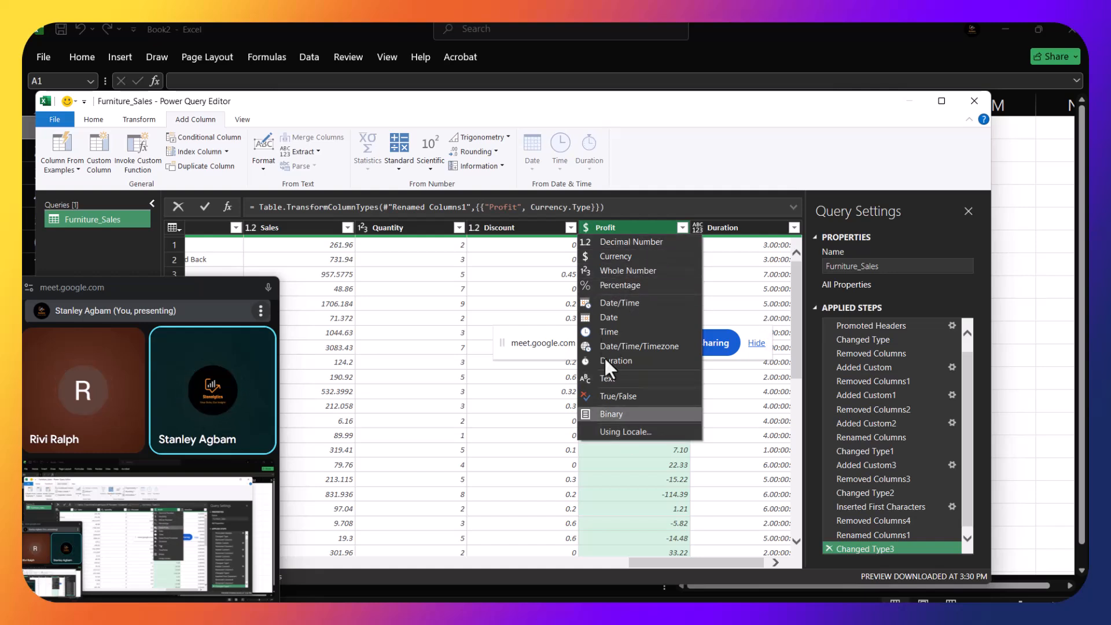
left_click(615, 253)
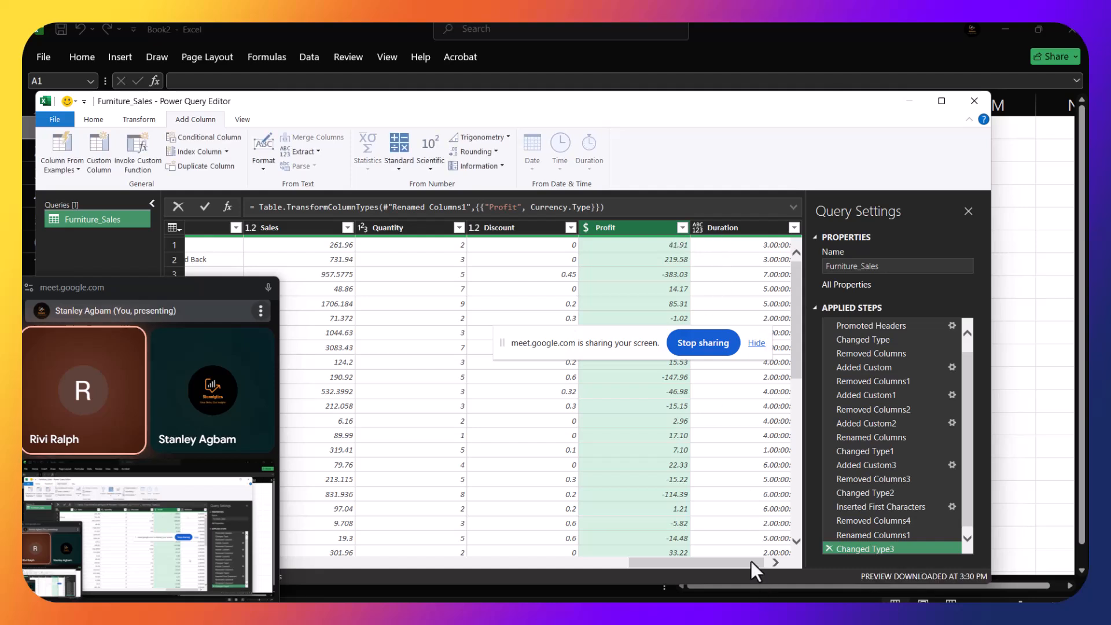
left_click_drag(750, 559, 754, 560)
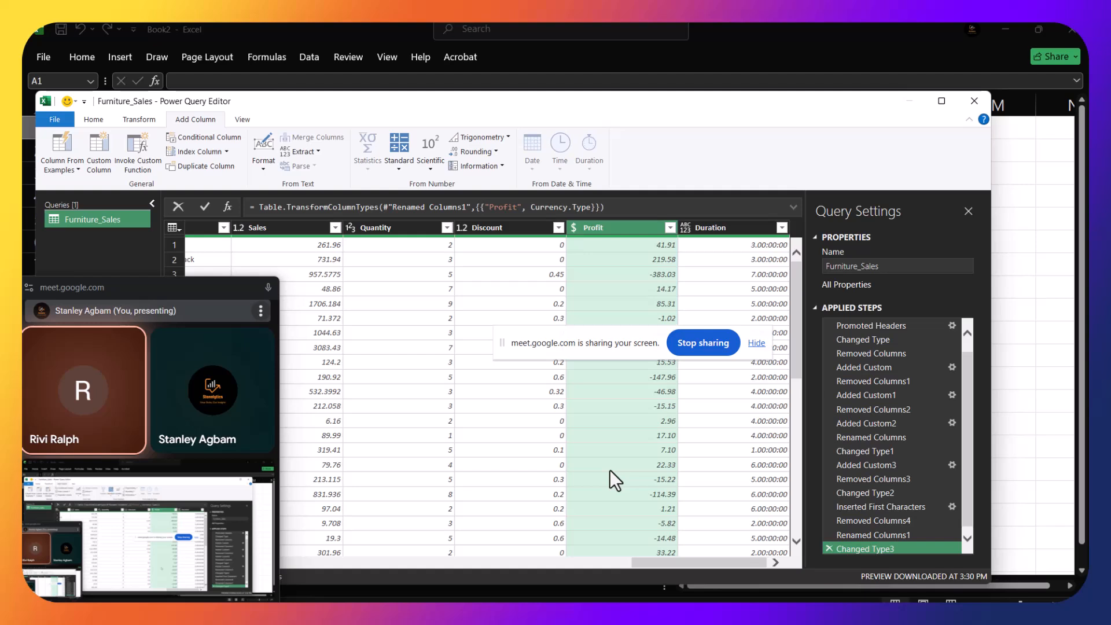
right_click(634, 232)
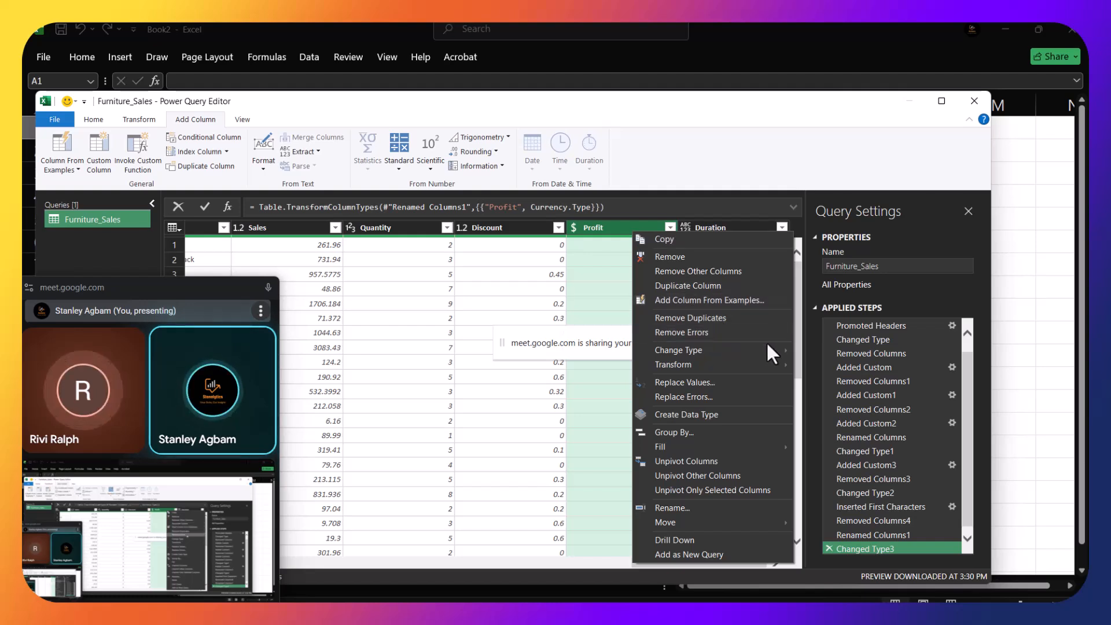
mouse_move(771, 347)
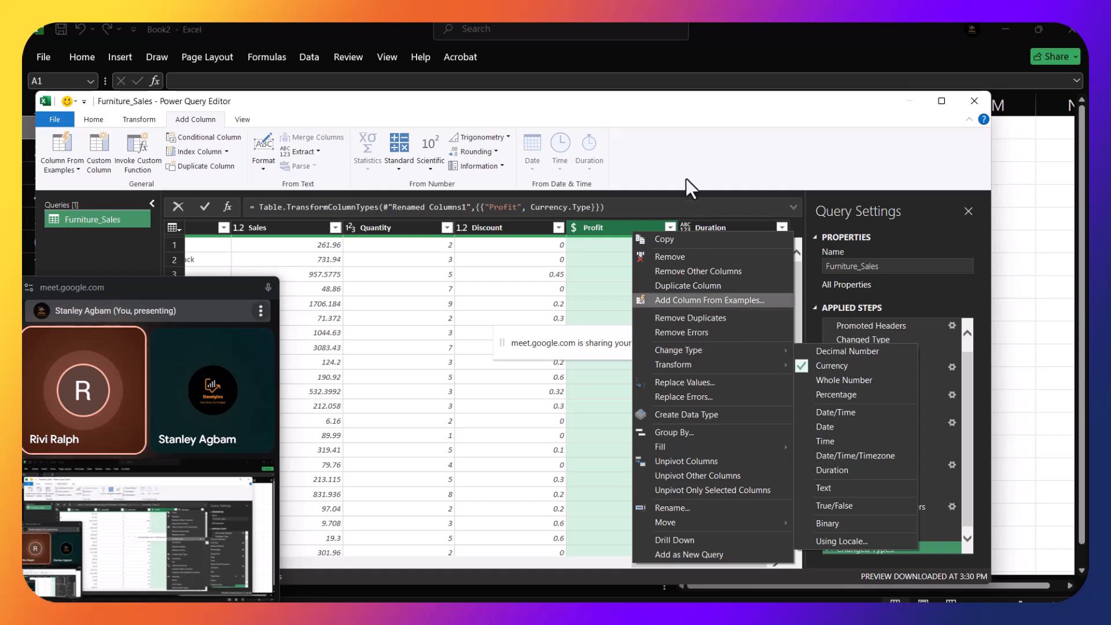
left_click(752, 169)
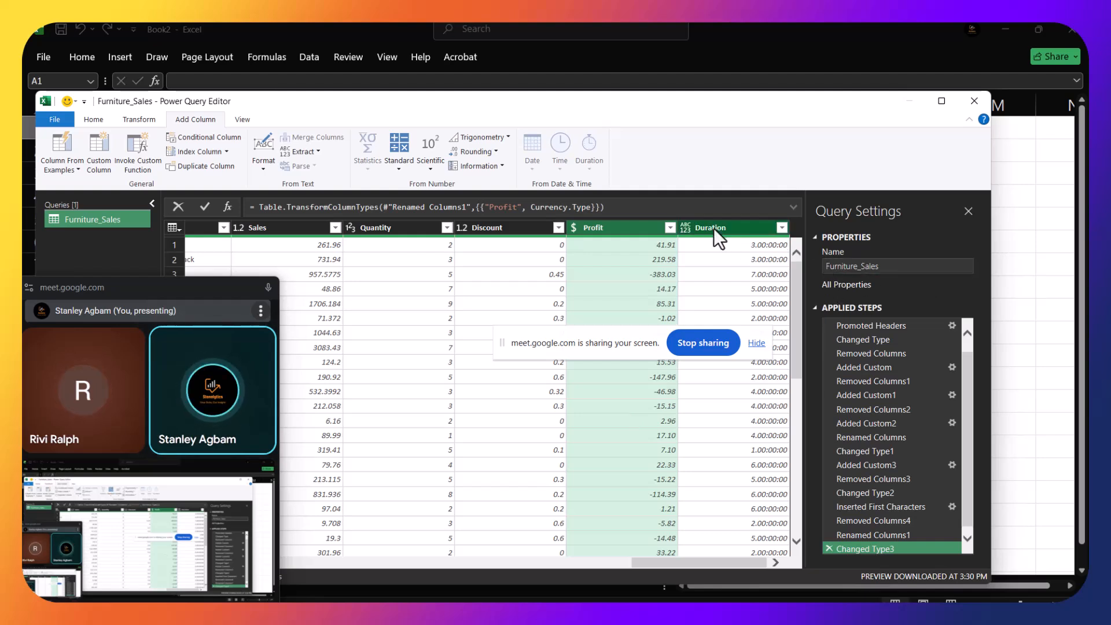
Step: Change the data type of the Duration column to Whole Number and look through the converted rows
left_click(743, 224)
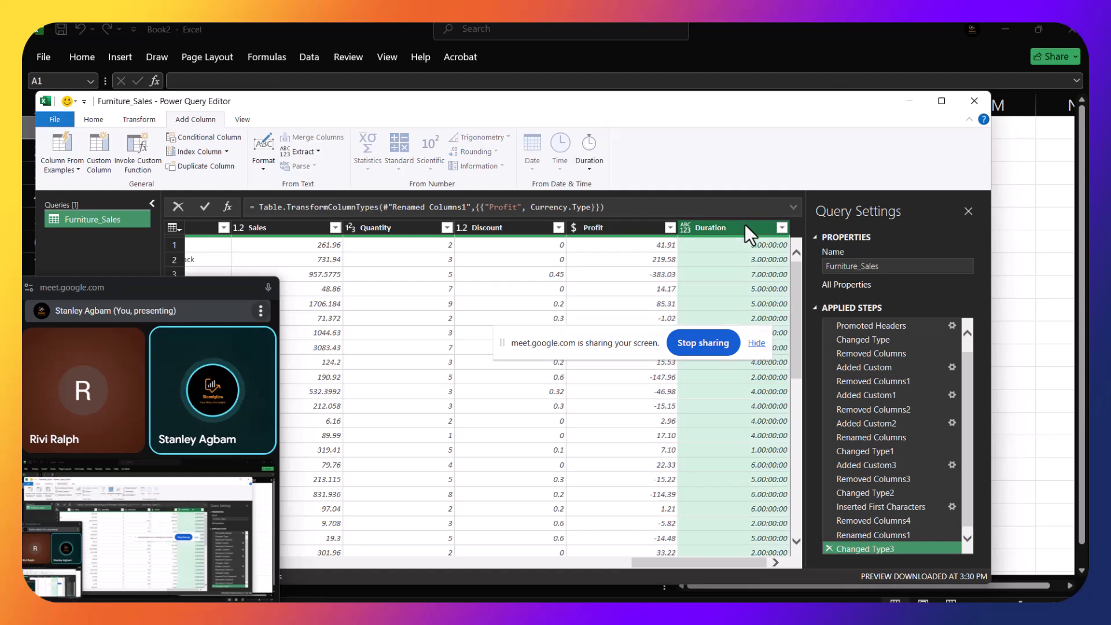
right_click(756, 224)
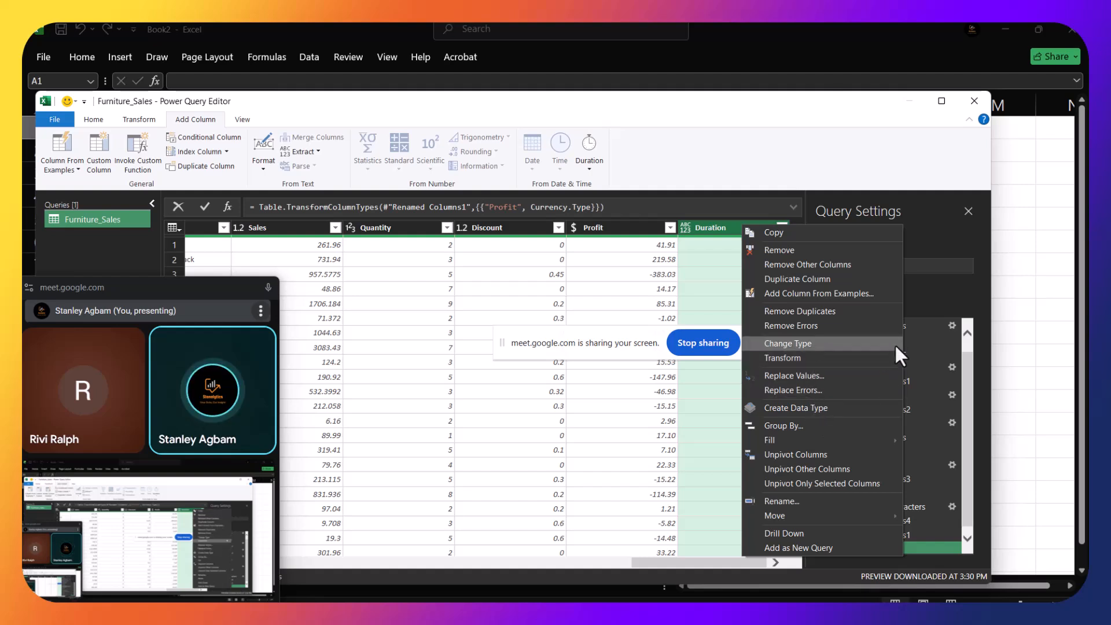
mouse_move(895, 343)
left_click(950, 370)
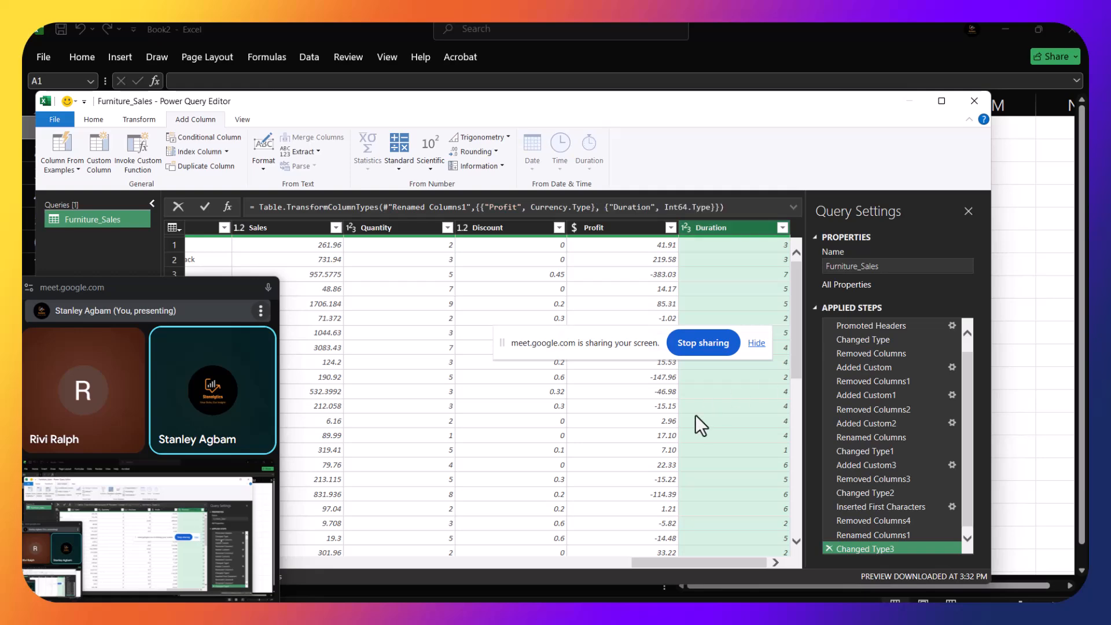
scroll(732, 246, "down", 4)
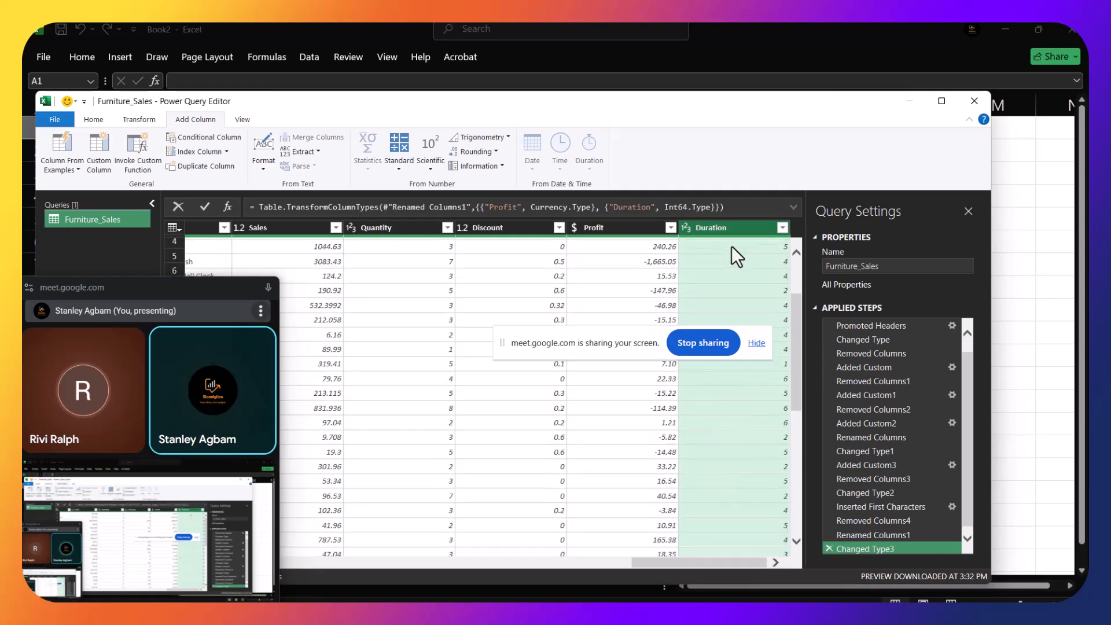
scroll(732, 245, "up", 3)
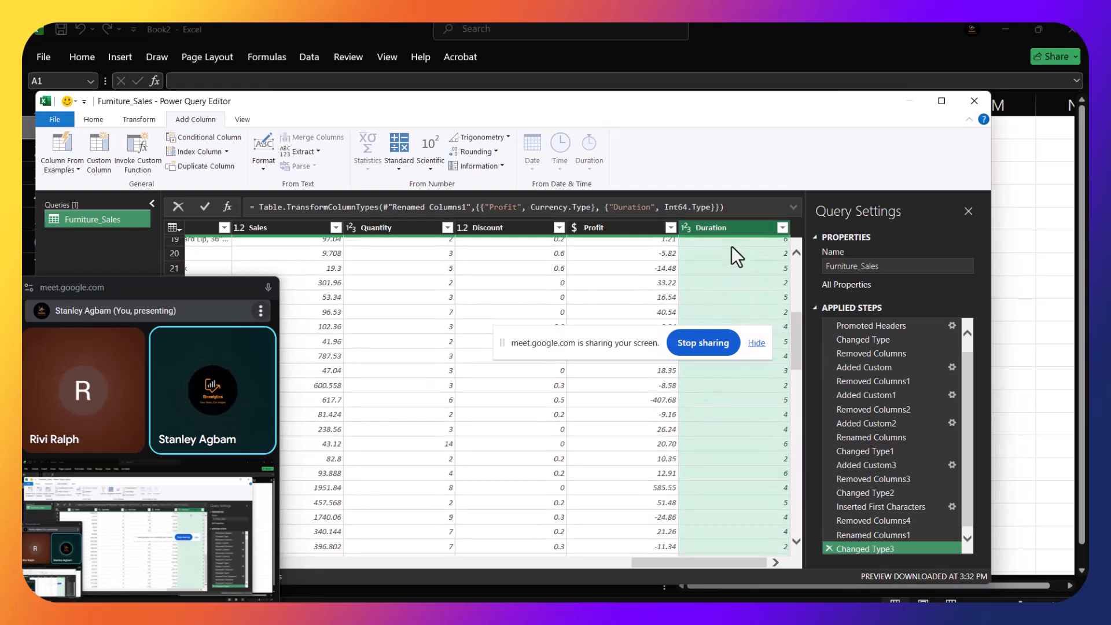
scroll(731, 245, "up", 5)
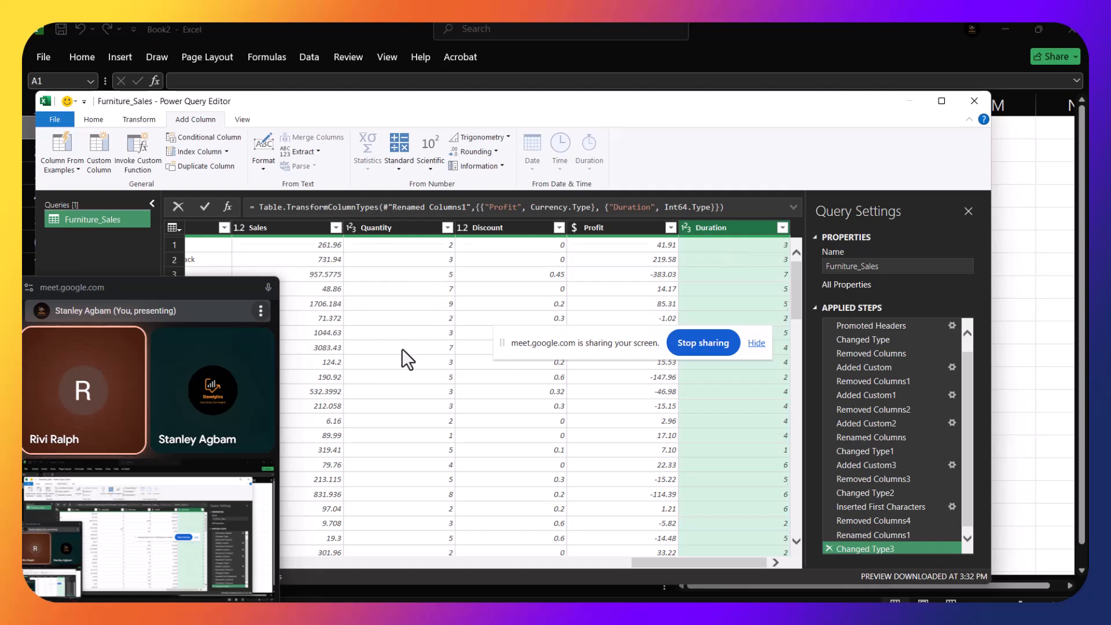
Step: Change the data type of the Discount column to Percentage and look through the converted rows
left_click(560, 227)
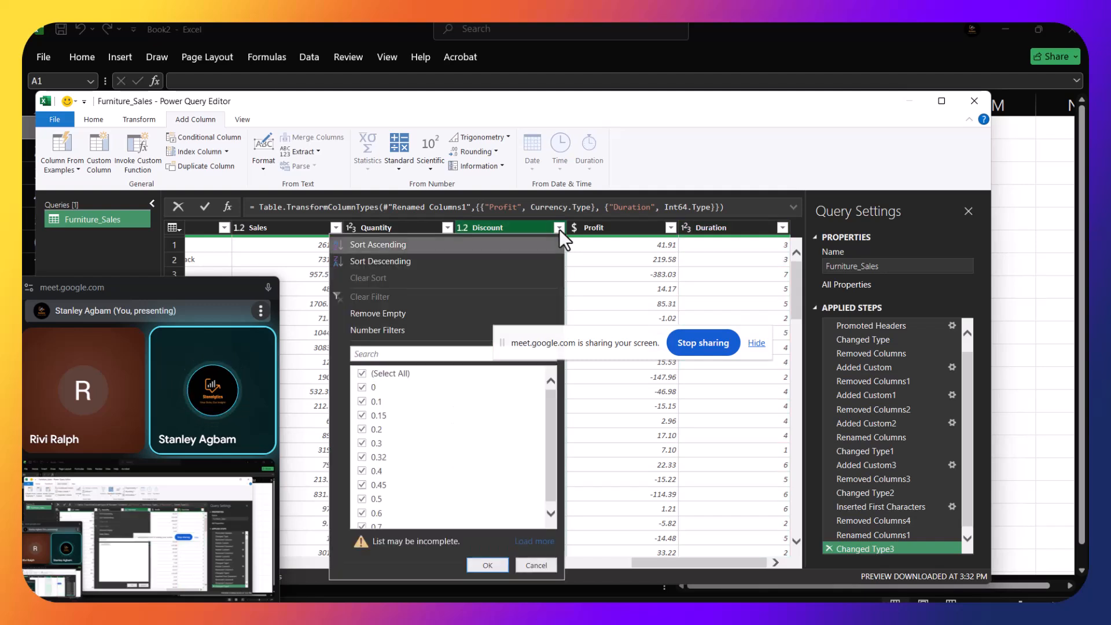
left_click(560, 228)
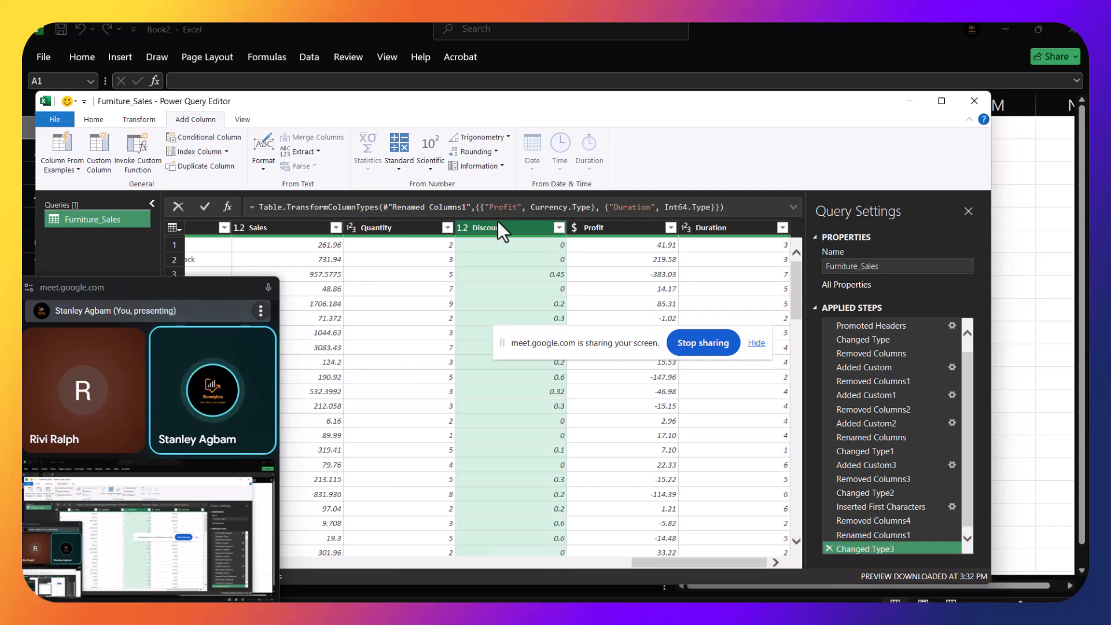
right_click(498, 221)
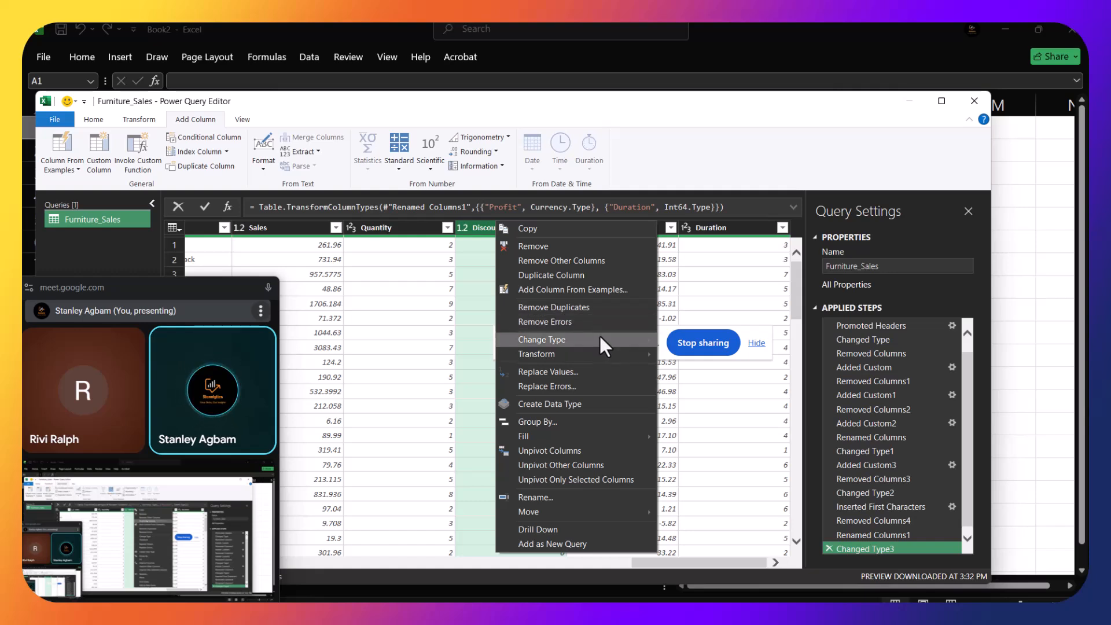
mouse_move(599, 334)
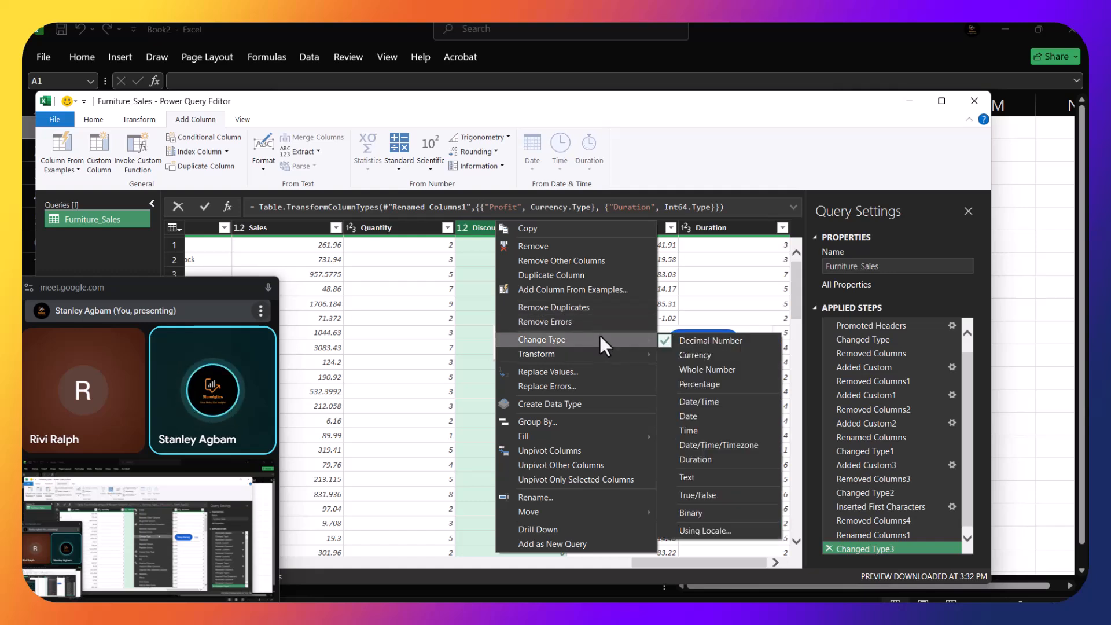
left_click(689, 386)
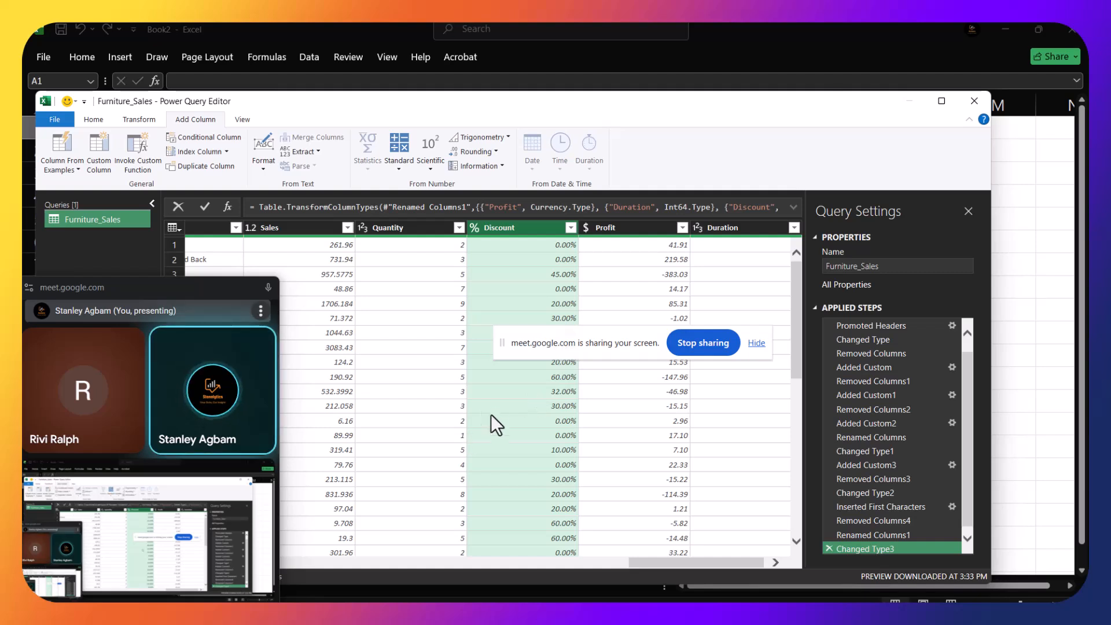
scroll(499, 408, "down", 1)
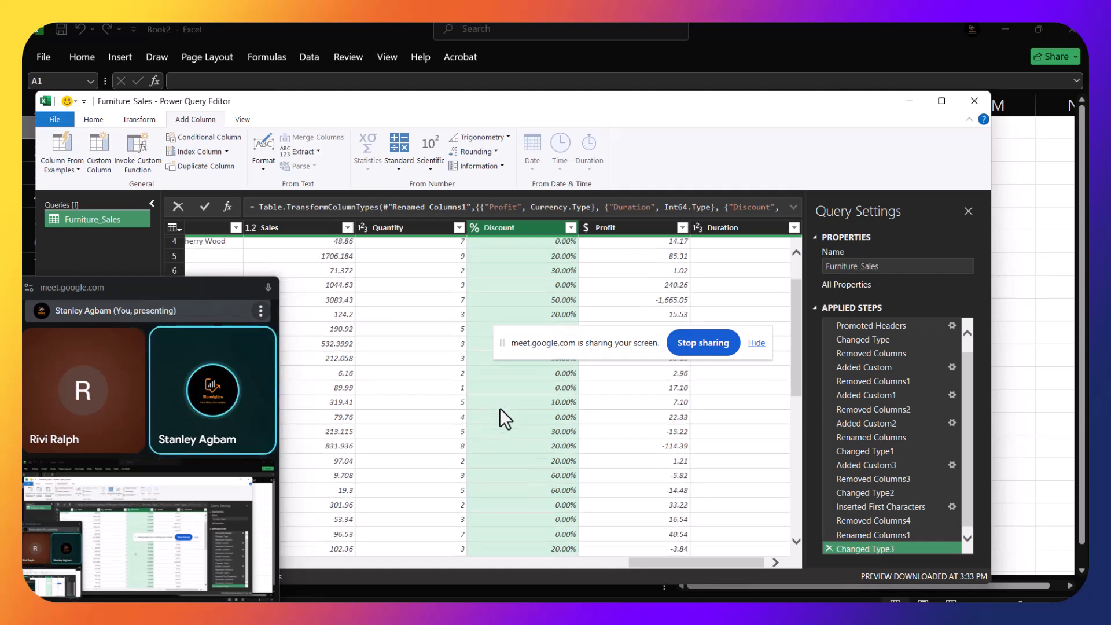
scroll(509, 445, "down", 5)
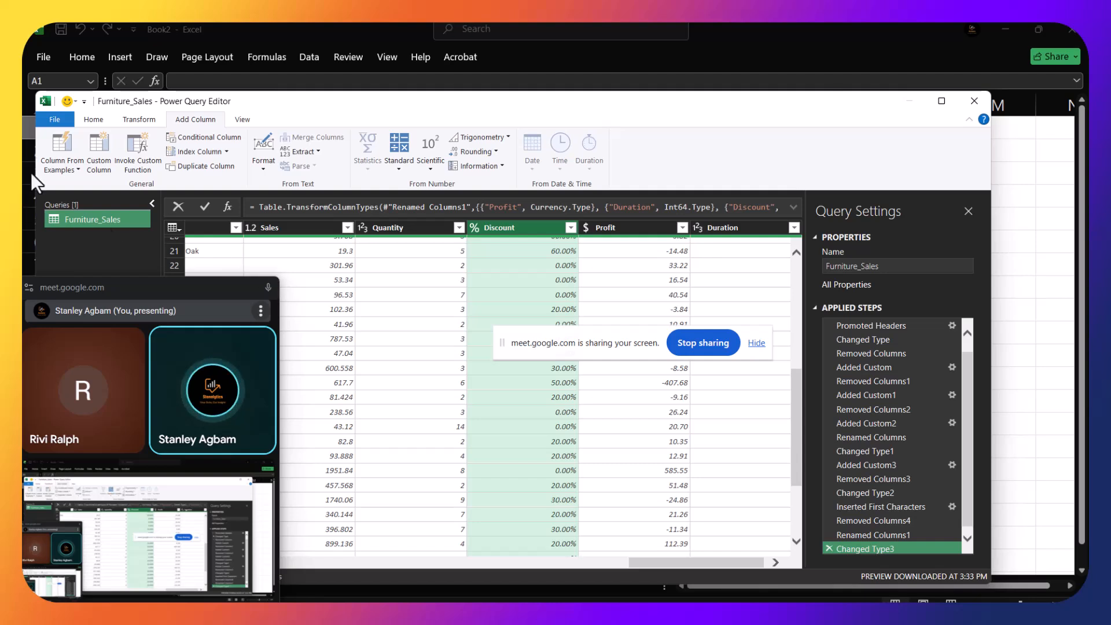
Step: Close the query editor and load the cleaned Furniture_Sales query into the workbook
left_click(93, 119)
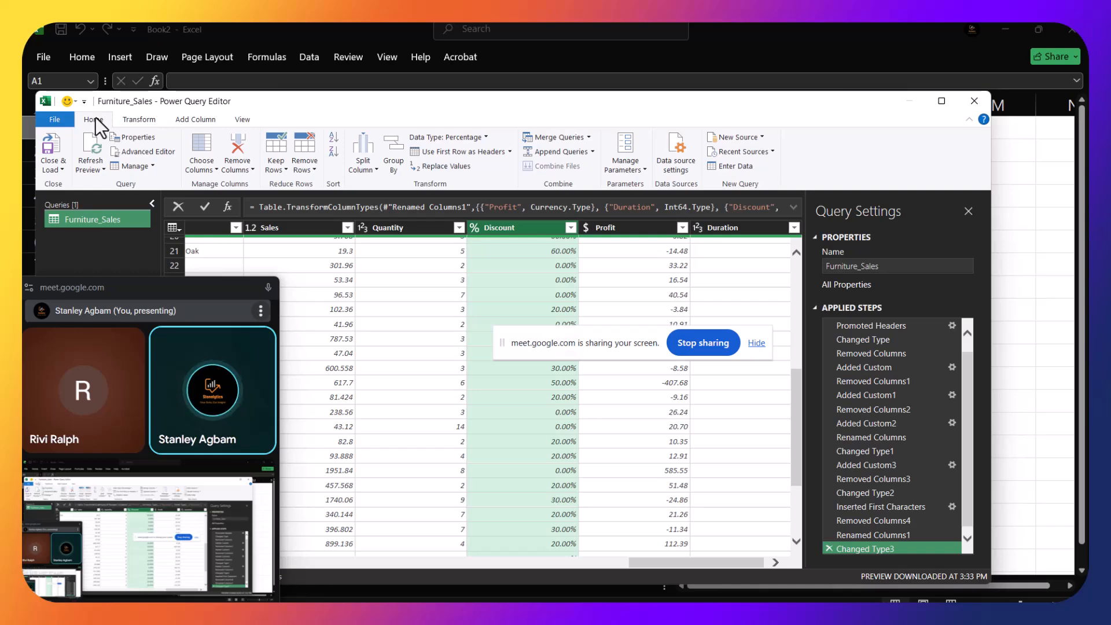
double_click(95, 118)
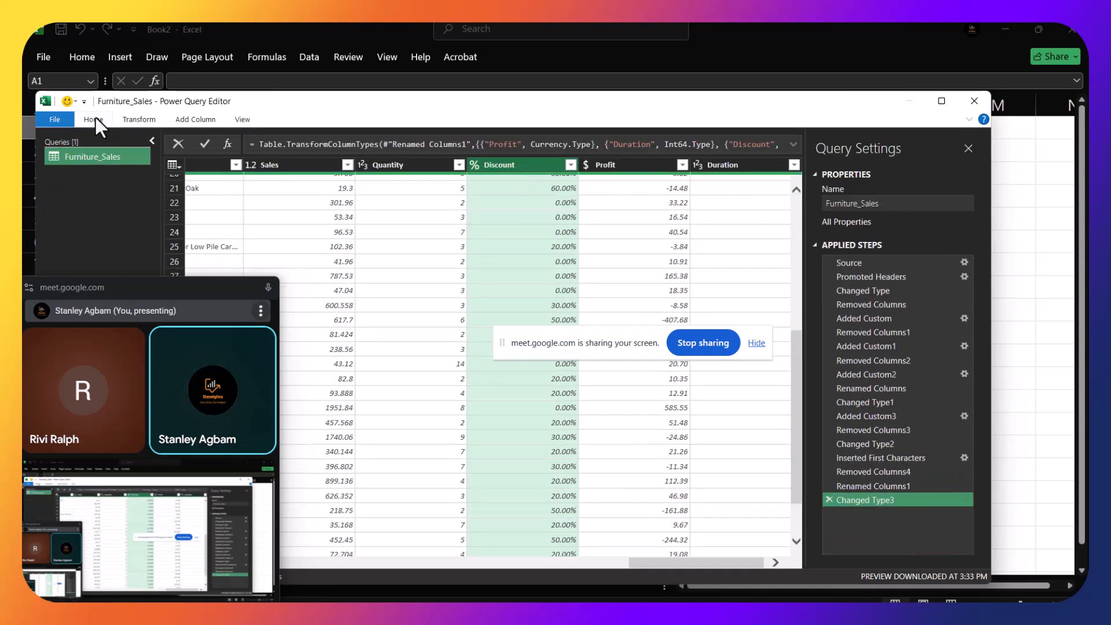
left_click(96, 117)
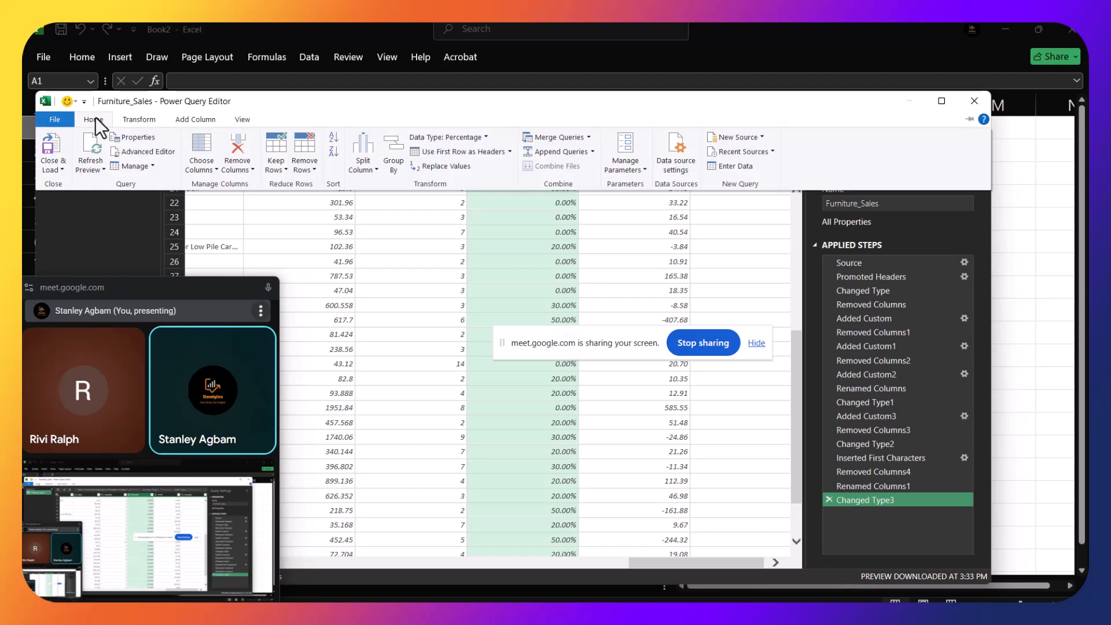
left_click(57, 151)
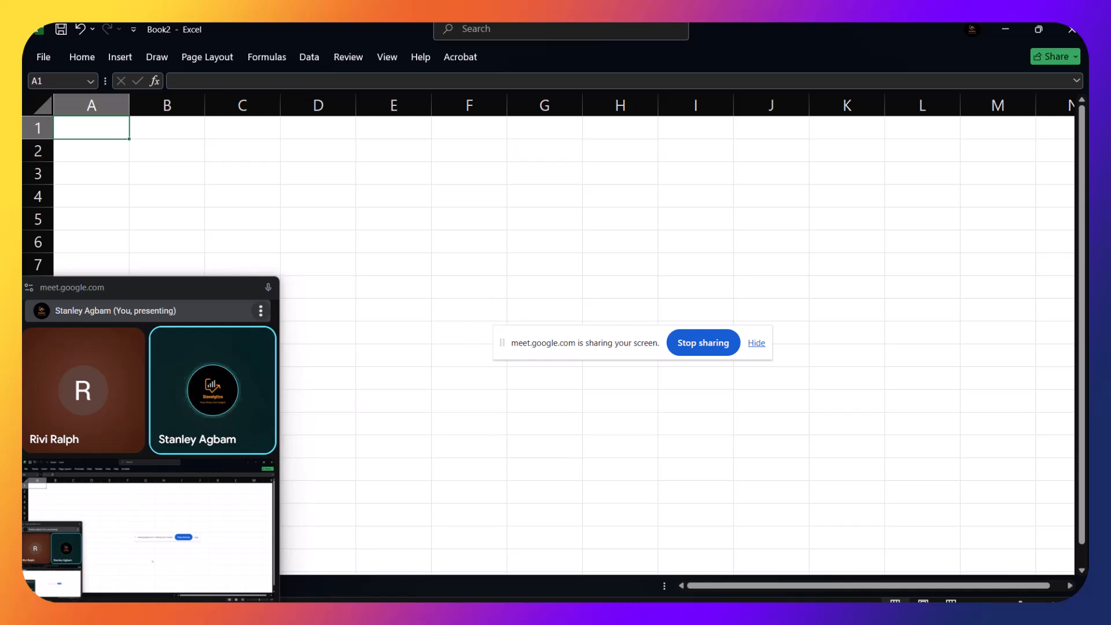
mouse_move(556, 600)
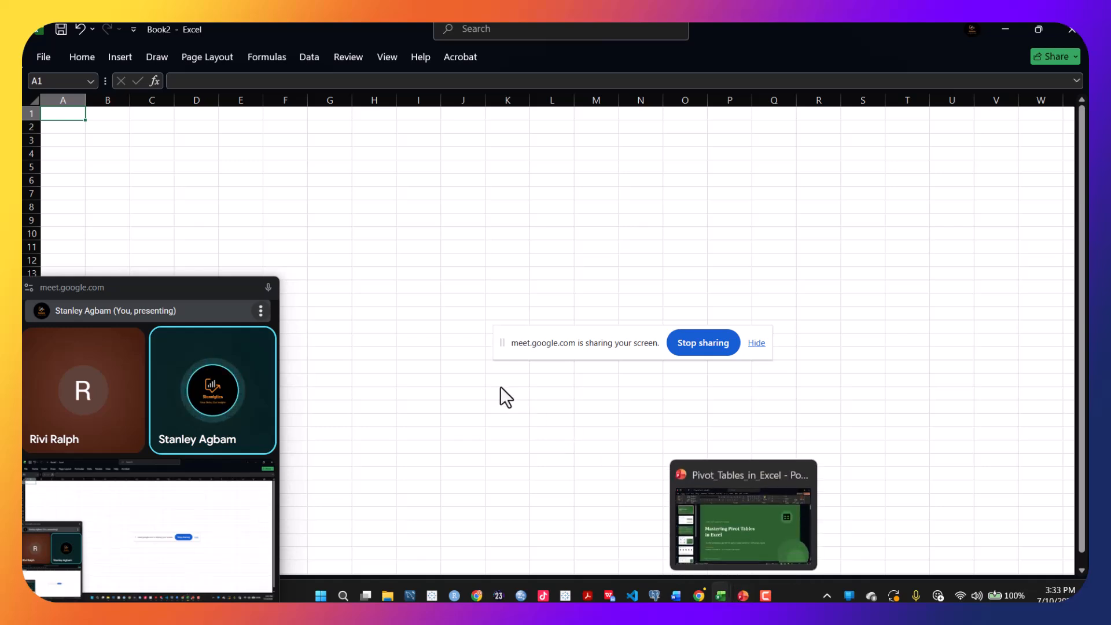